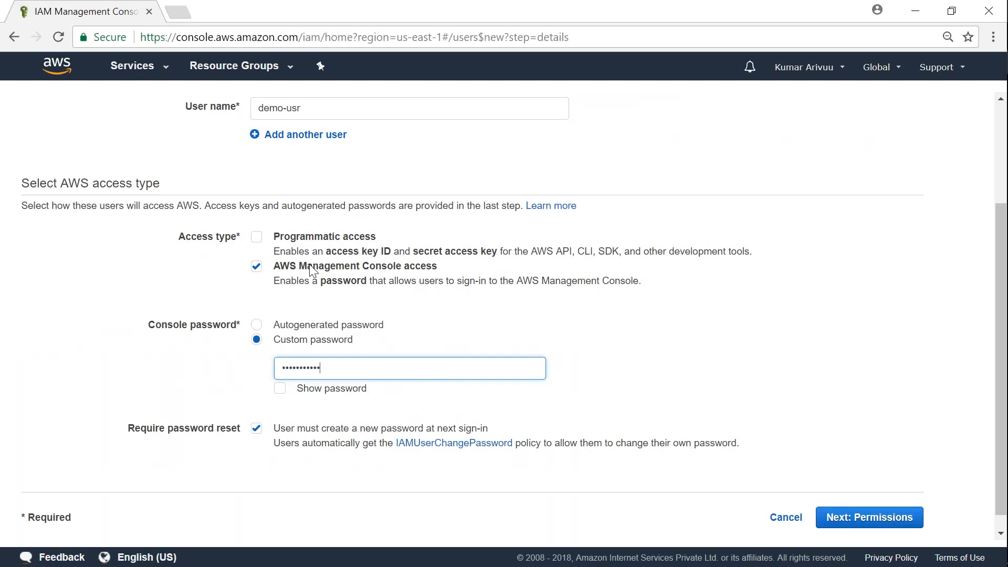
Show the password in plain text, replace it with a custom console password, and copy it
{"action": "left_click", "coordinate": [281, 389]}
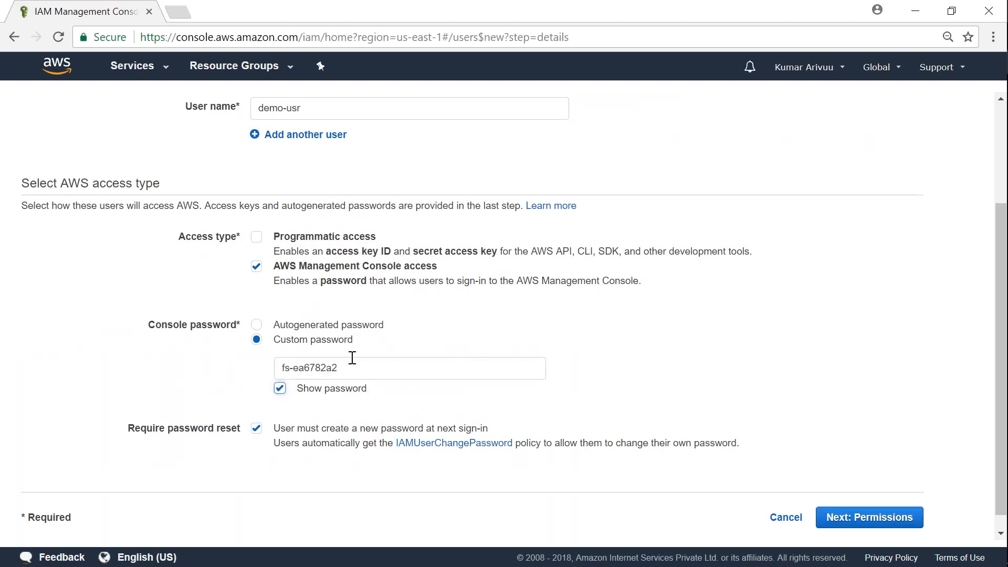
{"action": "left_click", "coordinate": [226, 110]}
{"action": "key", "text": "ctrl+c"}
{"action": "left_click", "coordinate": [344, 387]}
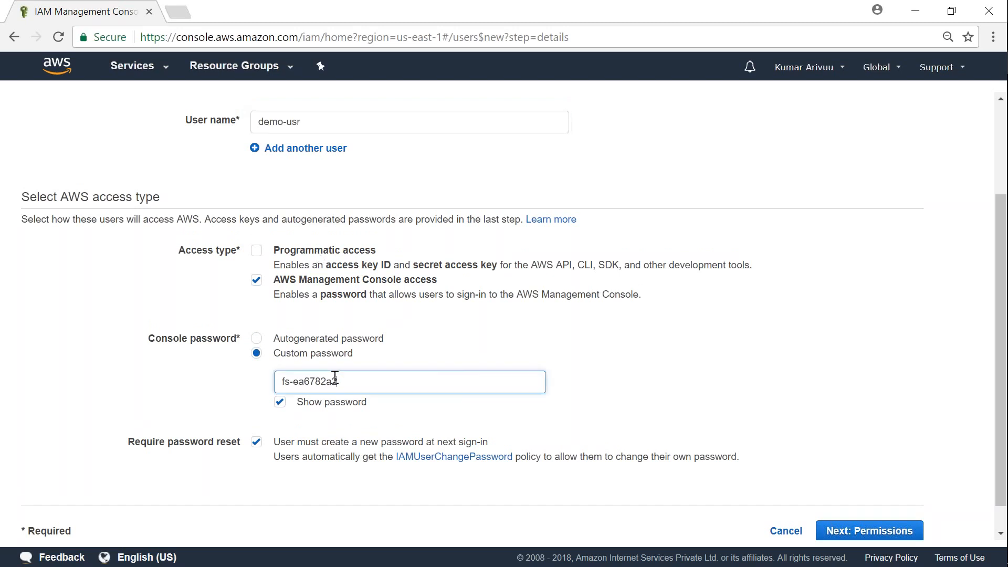
{"action": "key", "text": "ctrl+a"}
{"action": "key", "text": "ctrl+v"}
{"action": "key", "text": "BackSpace"}
{"action": "key", "text": "BackSpace"}
{"action": "key", "text": "BackSpace"}
{"action": "key", "text": "BackSpace"}
{"action": "key", "text": "ctrl+a"}
{"action": "key", "text": "alt+Tab"}
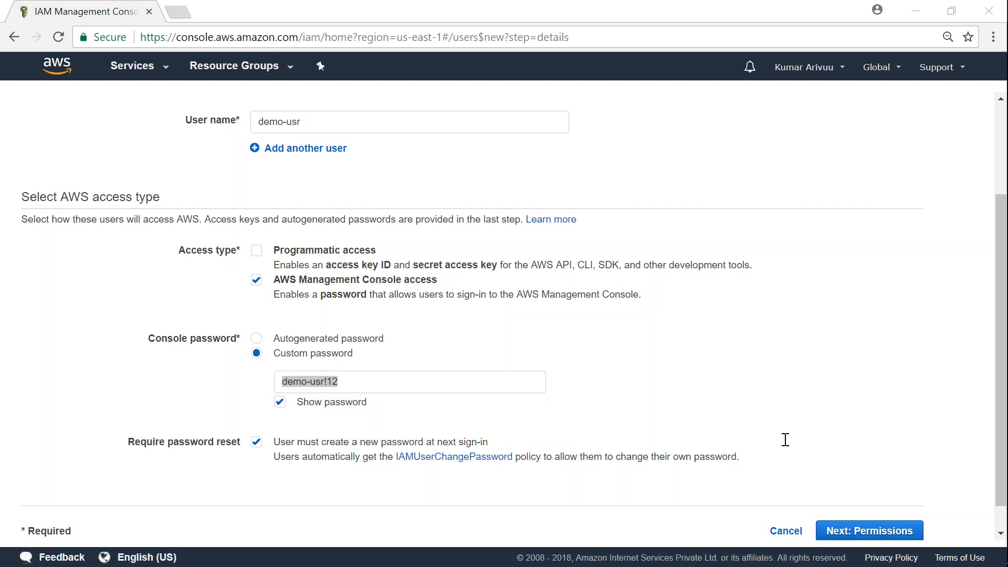
Turn off the required password reset for demo-usr and continue to permissions
{"action": "left_click", "coordinate": [611, 505]}
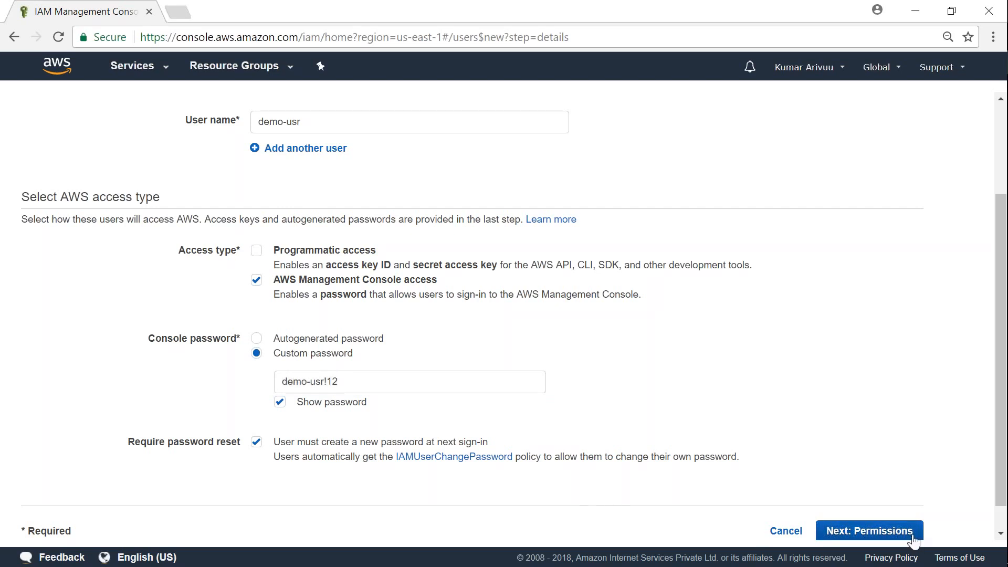
{"action": "left_click", "coordinate": [256, 444]}
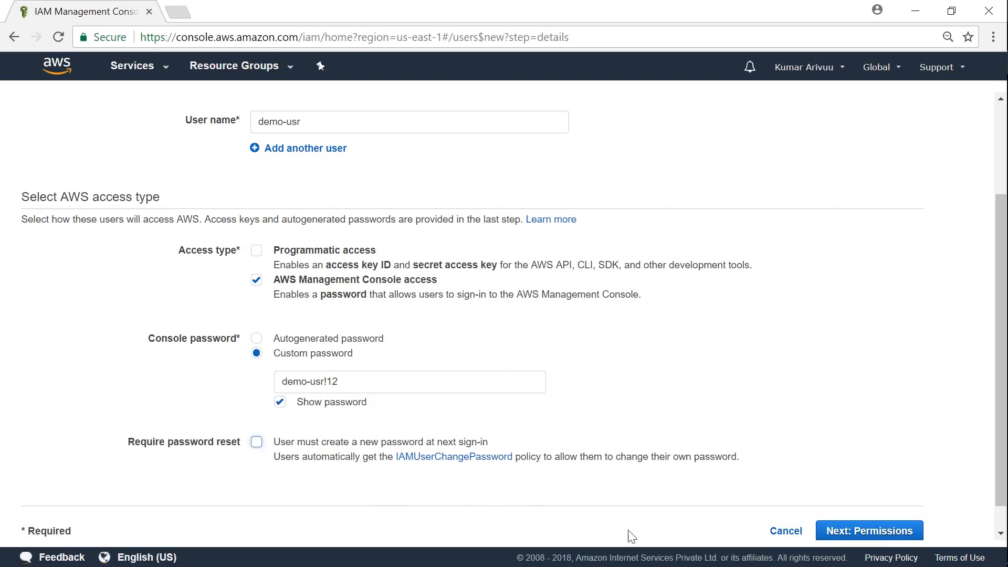
{"action": "left_click", "coordinate": [862, 531]}
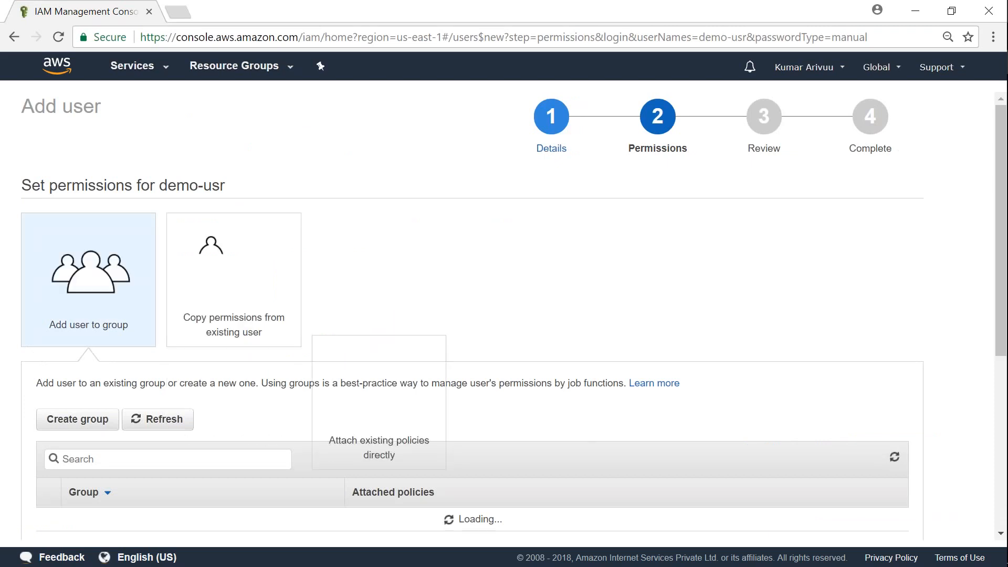
Skip adding any group or permissions and continue to the review page
{"action": "scroll", "coordinate": [523, 408], "scroll_direction": "down", "scroll_amount": 5}
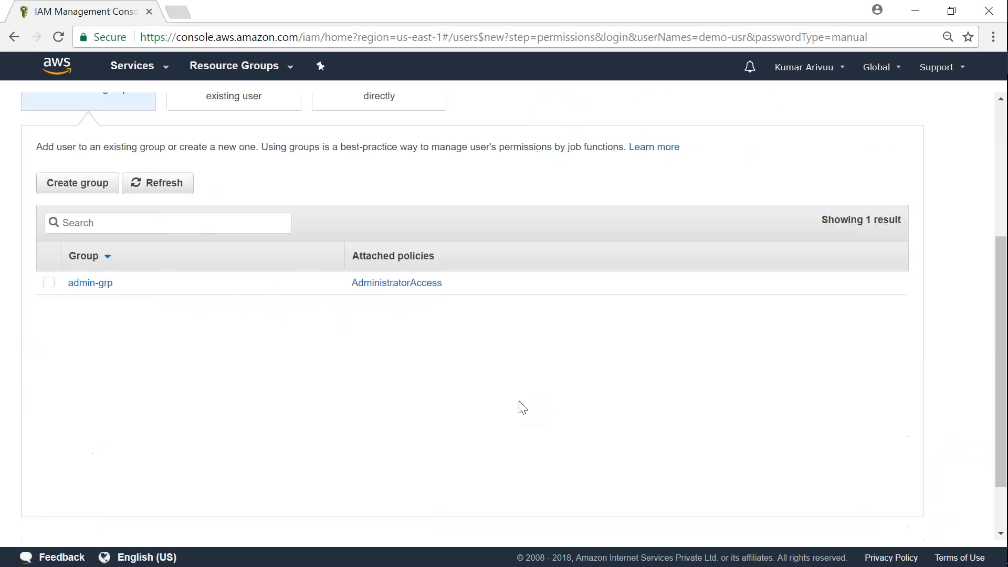
{"action": "scroll", "coordinate": [520, 408], "scroll_direction": "up", "scroll_amount": 2}
{"action": "scroll", "coordinate": [517, 410], "scroll_direction": "up", "scroll_amount": 3}
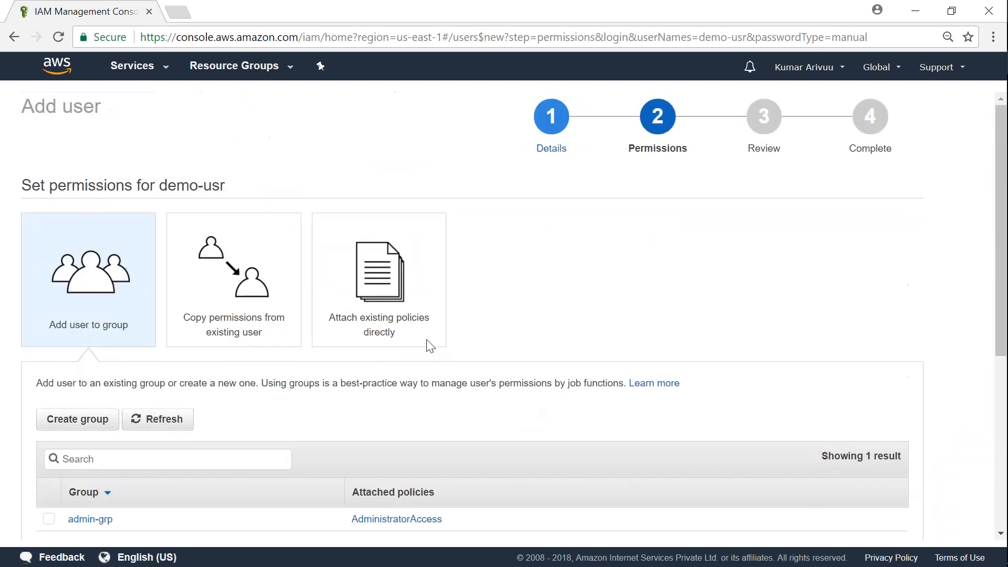
{"action": "left_click_drag", "start_coordinate": [40, 186], "coordinate": [276, 187]}
{"action": "left_click", "coordinate": [279, 187]}
{"action": "scroll", "coordinate": [497, 382], "scroll_direction": "down", "scroll_amount": 3}
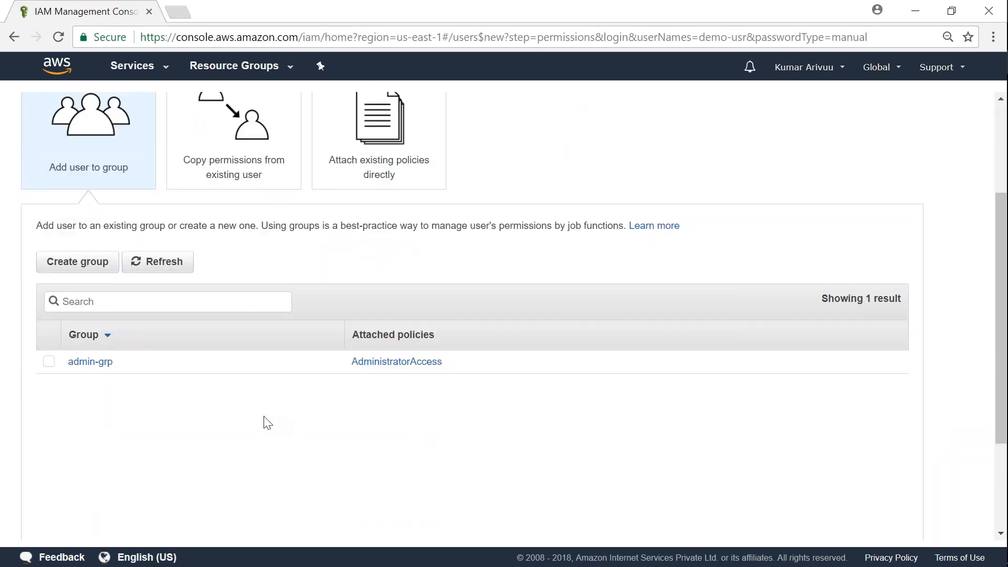
{"action": "scroll", "coordinate": [927, 481], "scroll_direction": "down", "scroll_amount": 3}
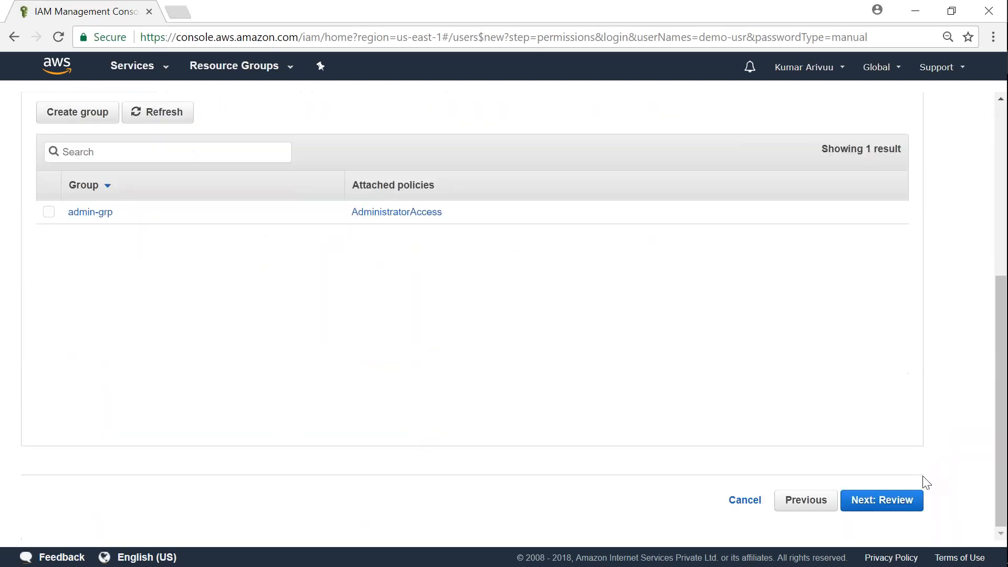
{"action": "left_click", "coordinate": [910, 506]}
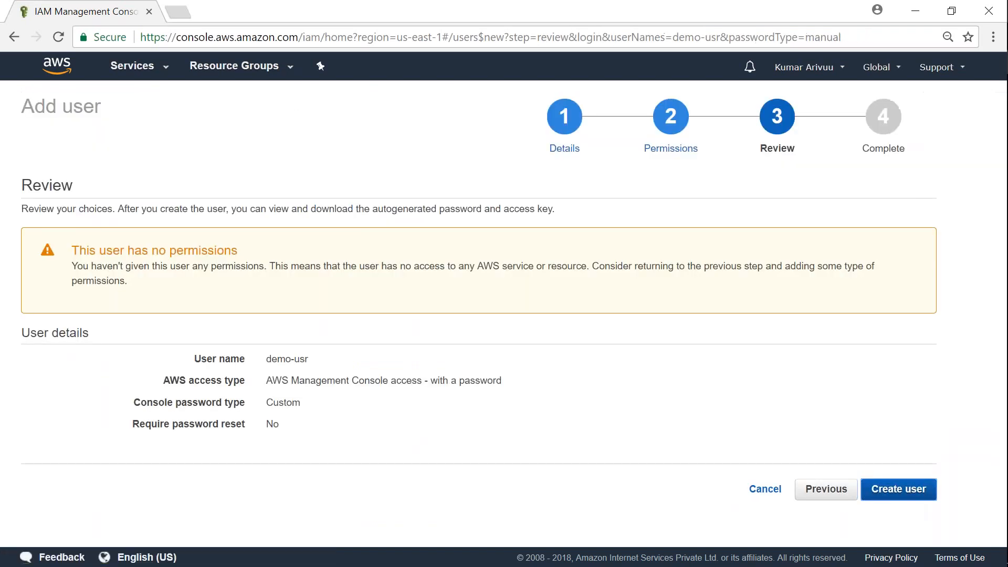
Create demo-usr, copy its console sign-in URL, and close the wizard
{"action": "left_click_drag", "start_coordinate": [75, 251], "coordinate": [238, 251]}
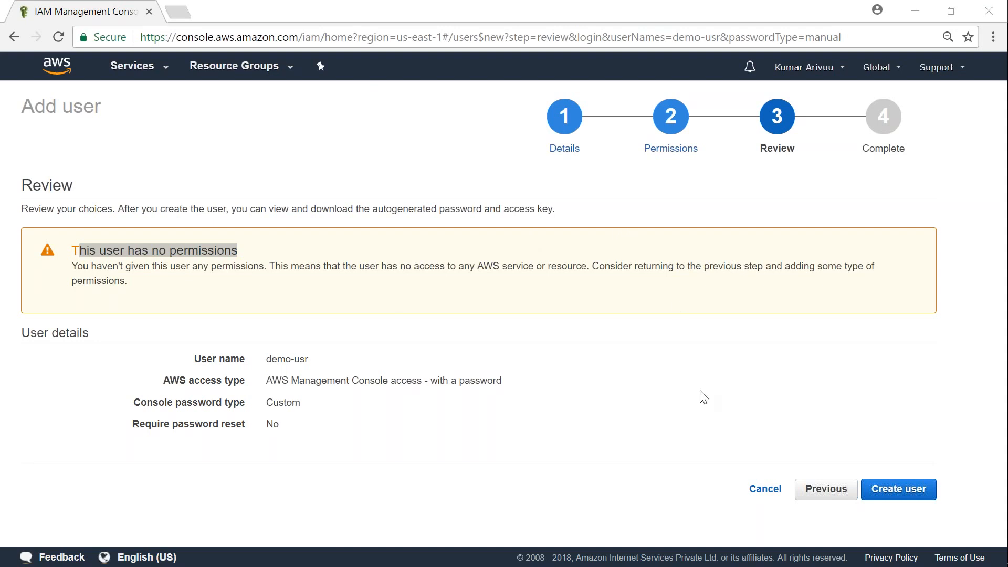
{"action": "left_click", "coordinate": [889, 494]}
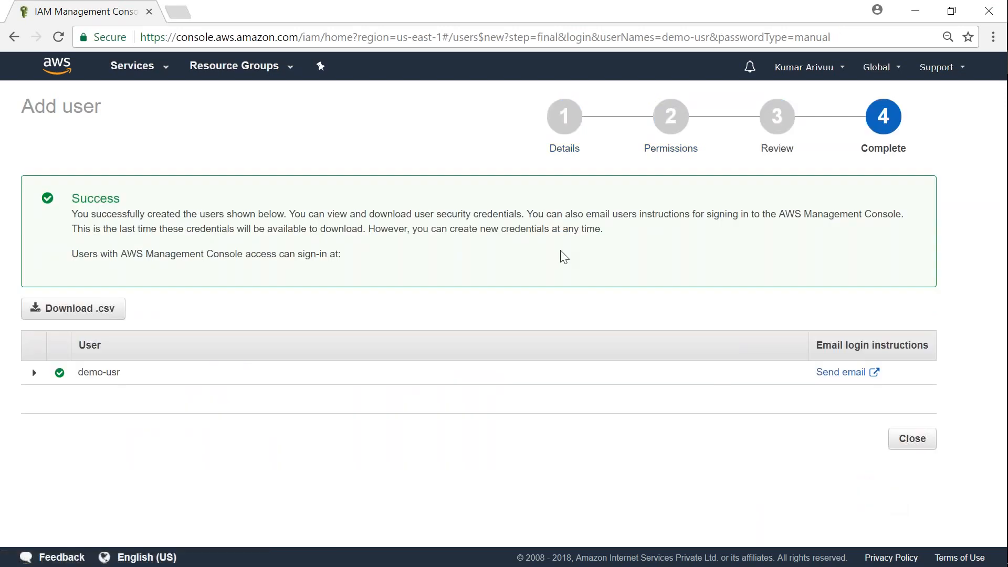
{"action": "left_click_drag", "start_coordinate": [590, 255], "coordinate": [343, 260]}
{"action": "key", "text": "alt+Tab"}
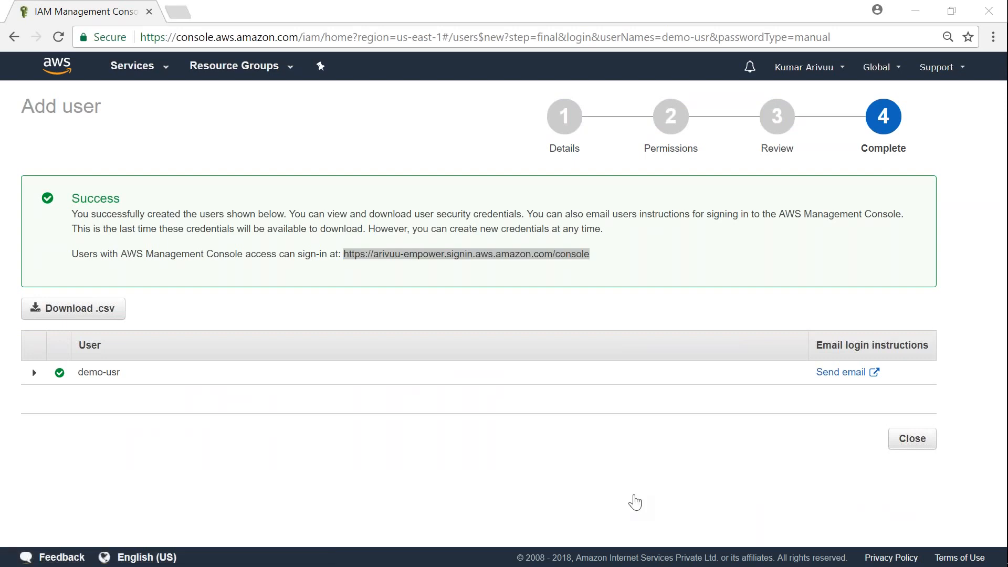
{"action": "left_click", "coordinate": [912, 439]}
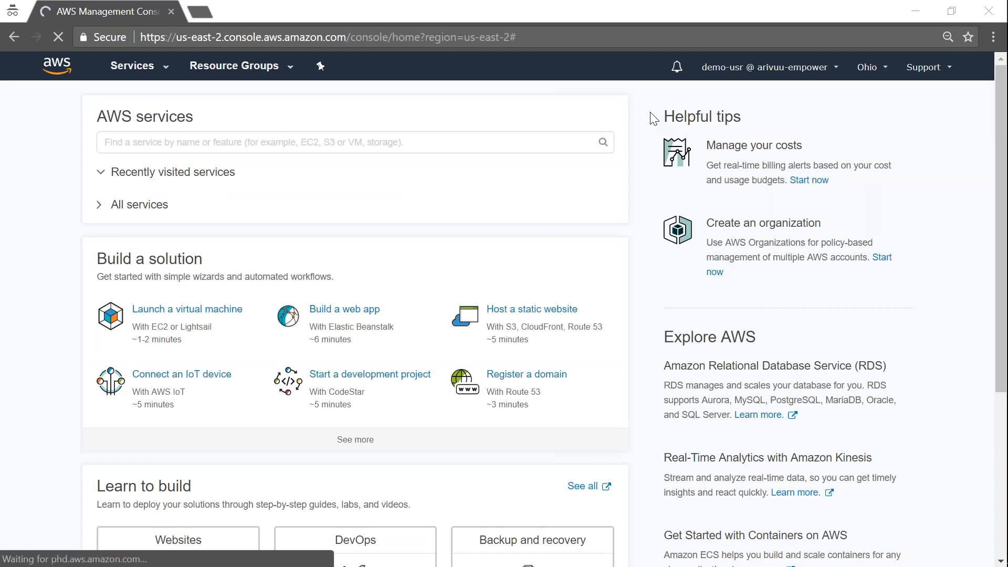
Switch to the Asia Pacific (Mumbai) region and open S3 by searching 's3'
{"action": "left_click", "coordinate": [868, 68]}
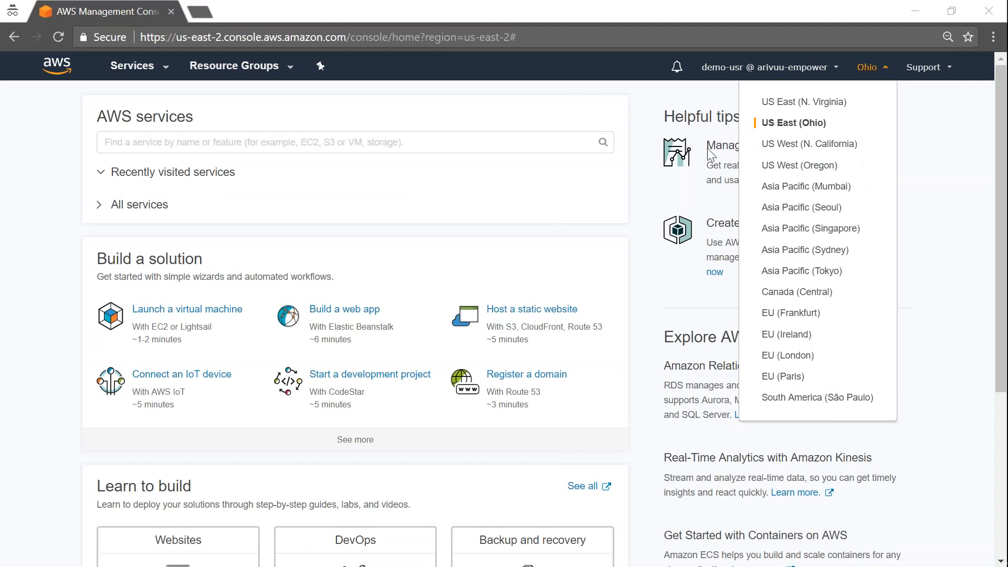
{"action": "left_click", "coordinate": [797, 190]}
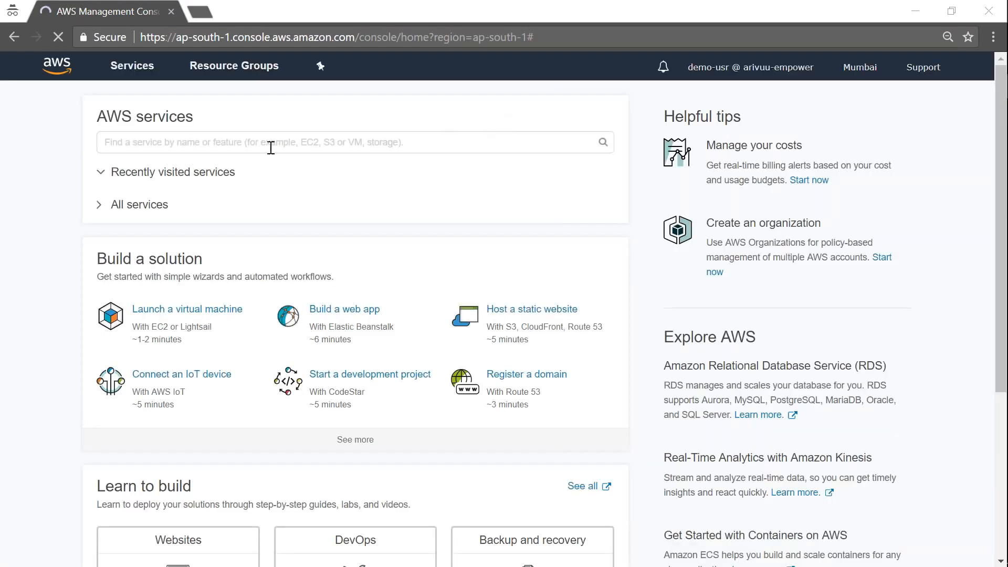
{"action": "left_click", "coordinate": [278, 143]}
{"action": "type", "text": "s3"}
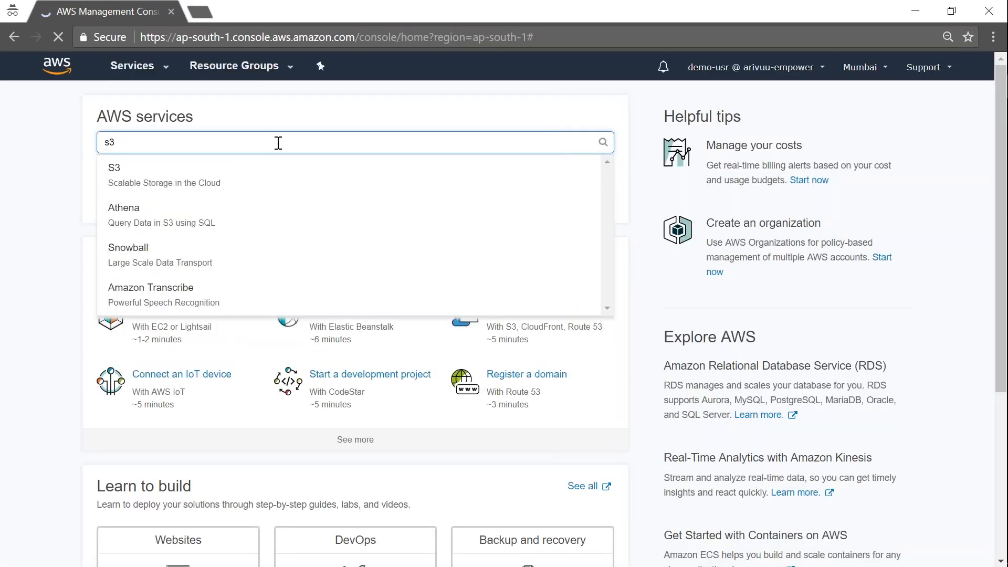
{"action": "left_click", "coordinate": [141, 174]}
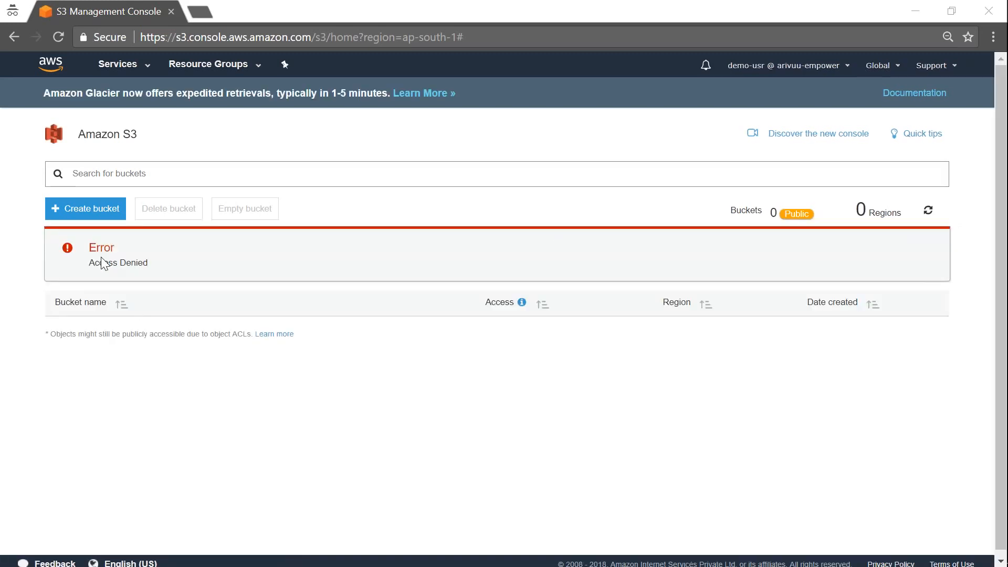
Note S3's Access Denied error and return to the IAM admin window
{"action": "left_click_drag", "start_coordinate": [91, 250], "coordinate": [181, 271]}
{"action": "left_click", "coordinate": [158, 268]}
{"action": "key", "text": "alt+Tab"}
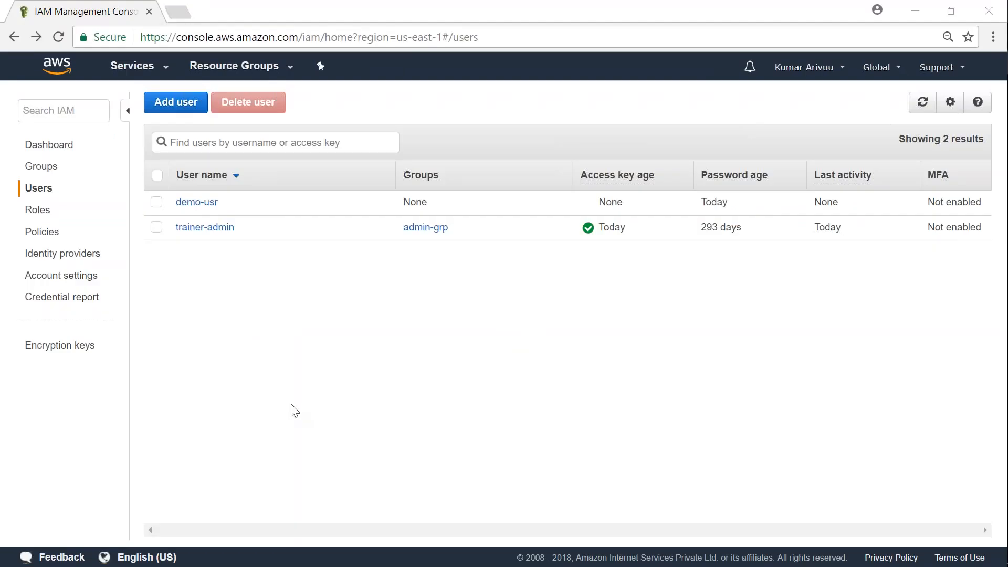
On demo-usr's page, add permissions by attaching existing policies directly
{"action": "left_click", "coordinate": [202, 210]}
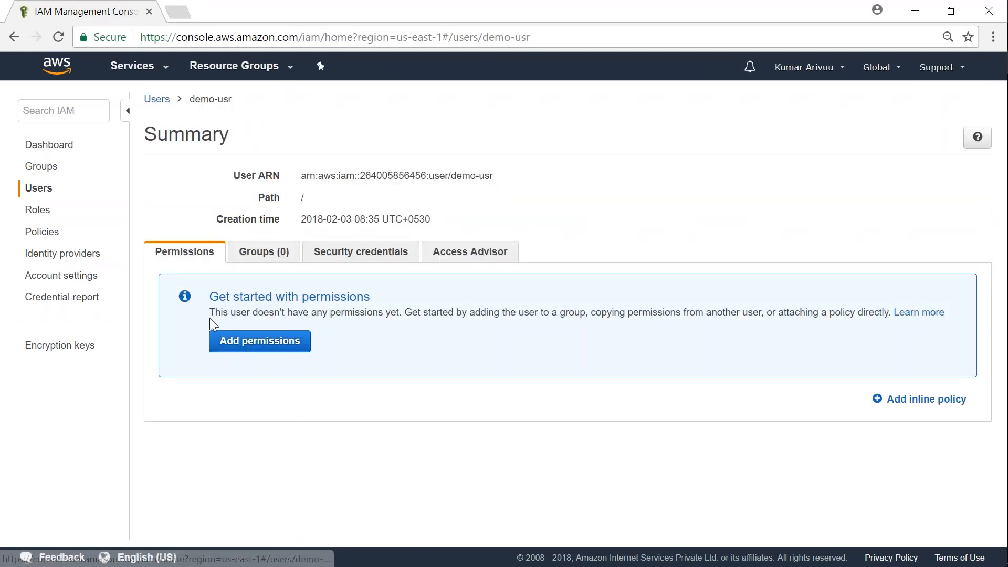
{"action": "left_click", "coordinate": [281, 351]}
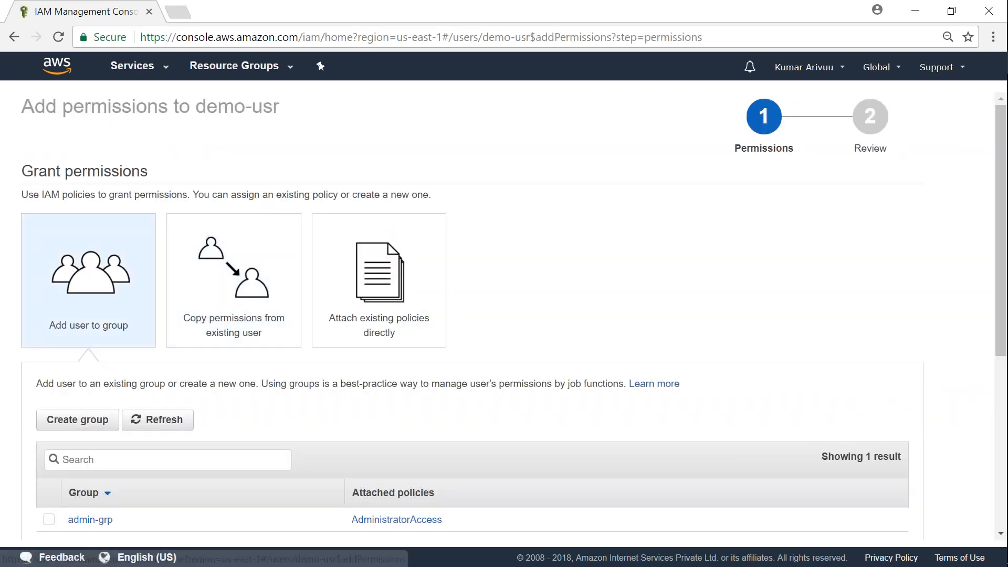
{"action": "scroll", "coordinate": [235, 397], "scroll_direction": "down", "scroll_amount": 3}
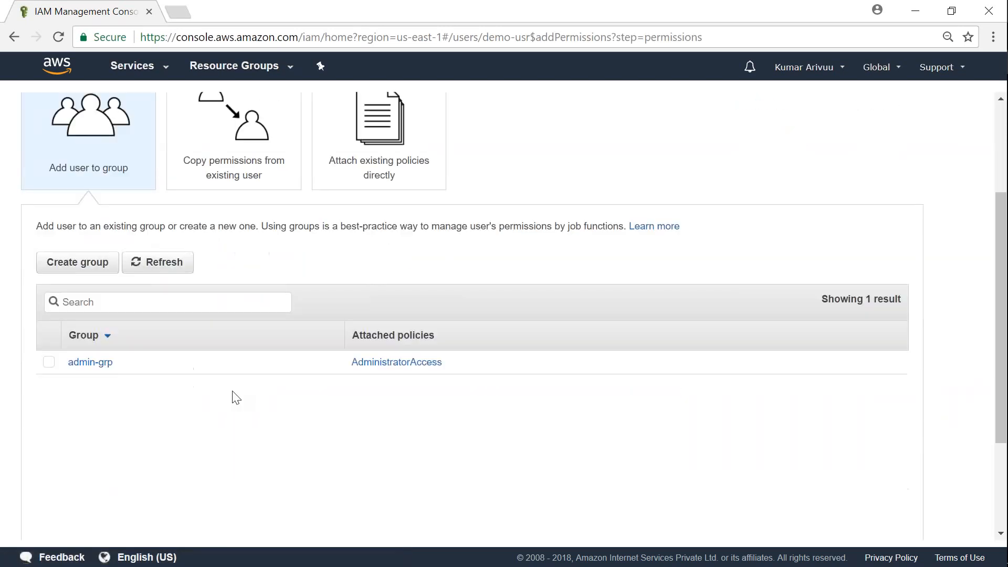
{"action": "left_click", "coordinate": [224, 301]}
{"action": "scroll", "coordinate": [226, 315], "scroll_direction": "up", "scroll_amount": 2}
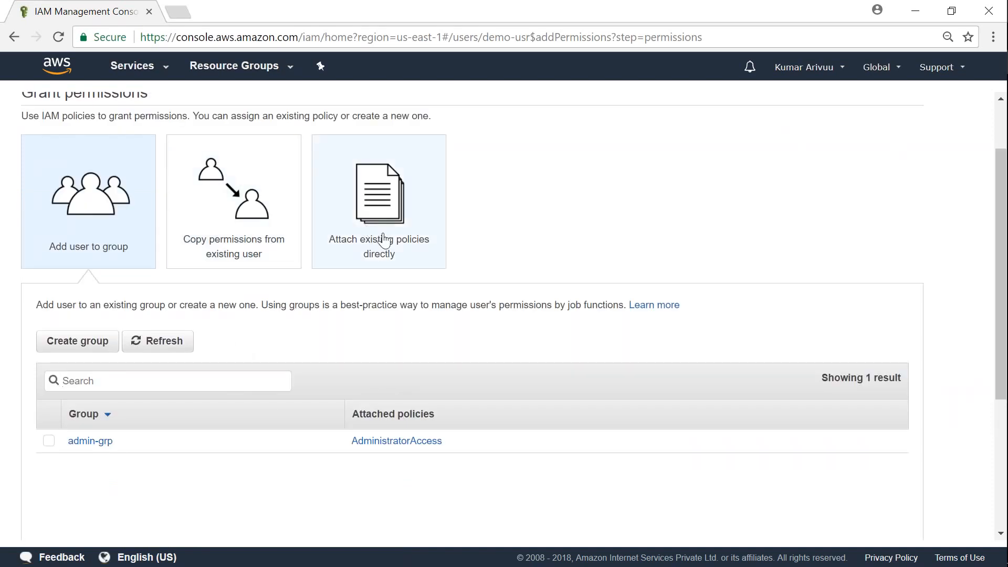
{"action": "left_click", "coordinate": [383, 210]}
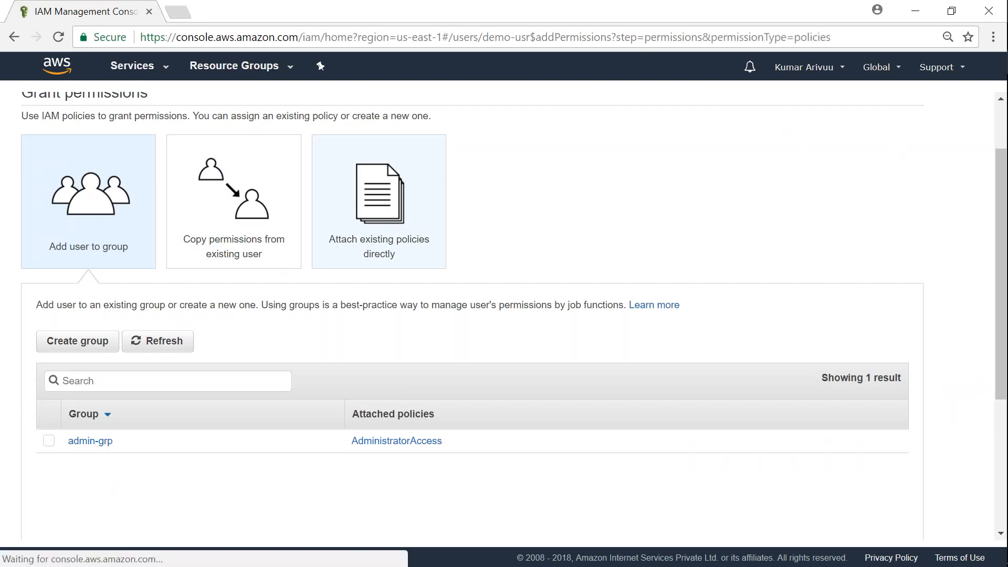
Attach AmazonS3ReadOnlyAccess to demo-usr, then refresh the S3 bucket list
{"action": "scroll", "coordinate": [337, 349], "scroll_direction": "down", "scroll_amount": 4}
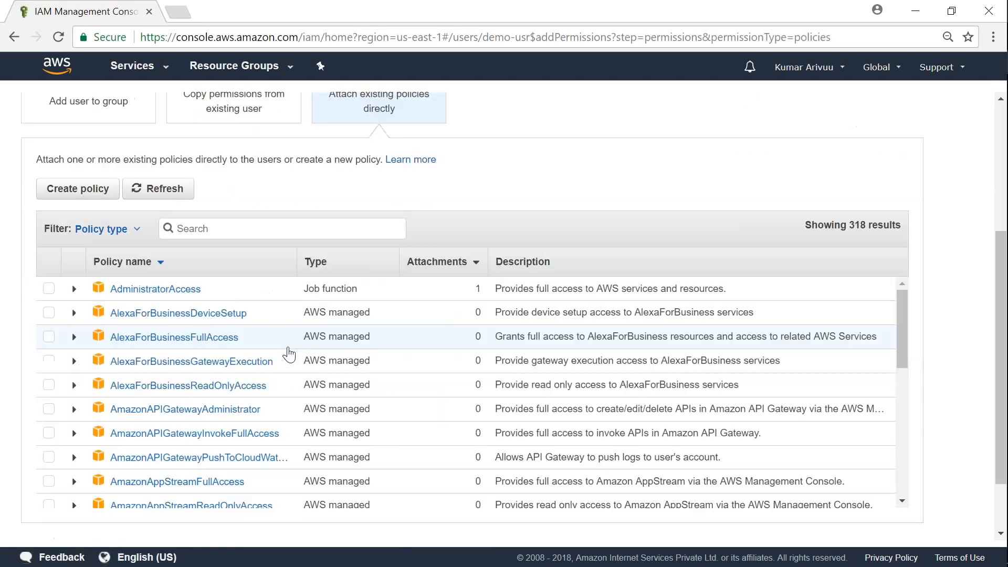
{"action": "left_click", "coordinate": [259, 219]}
{"action": "type", "text": "s3"}
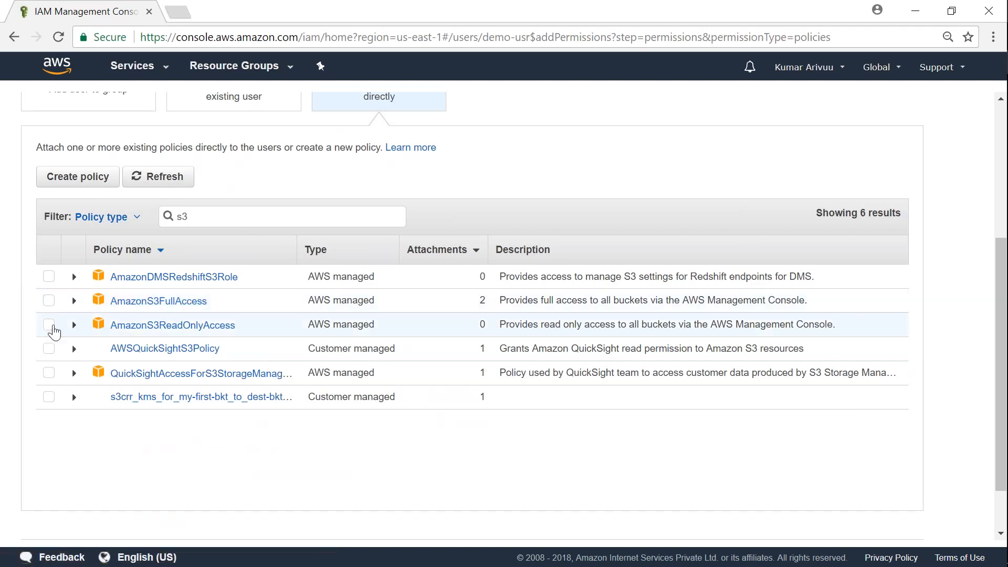
{"action": "left_click", "coordinate": [49, 324]}
{"action": "scroll", "coordinate": [795, 452], "scroll_direction": "down", "scroll_amount": 2}
{"action": "left_click", "coordinate": [883, 501]}
{"action": "left_click", "coordinate": [898, 331]}
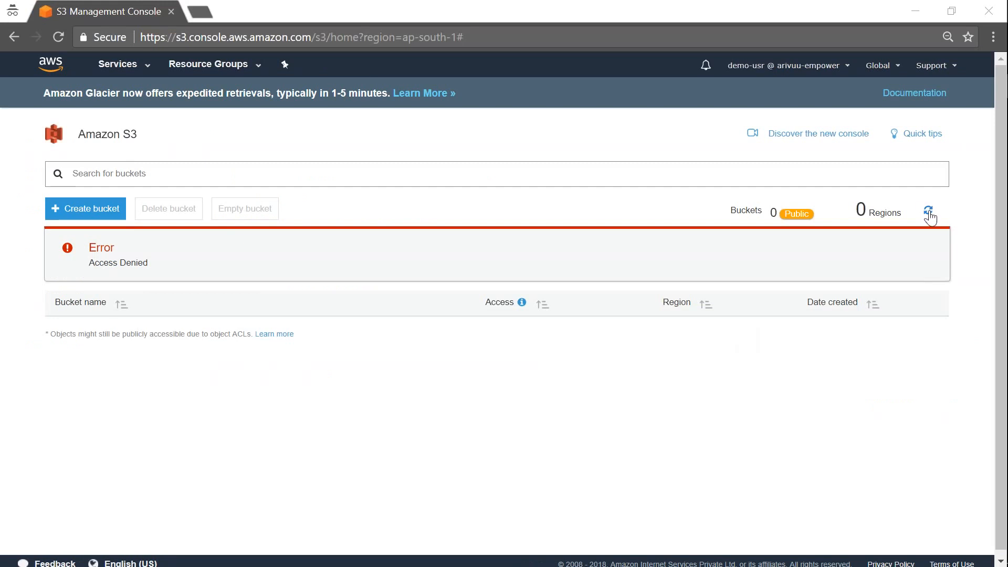
{"action": "left_click", "coordinate": [928, 211]}
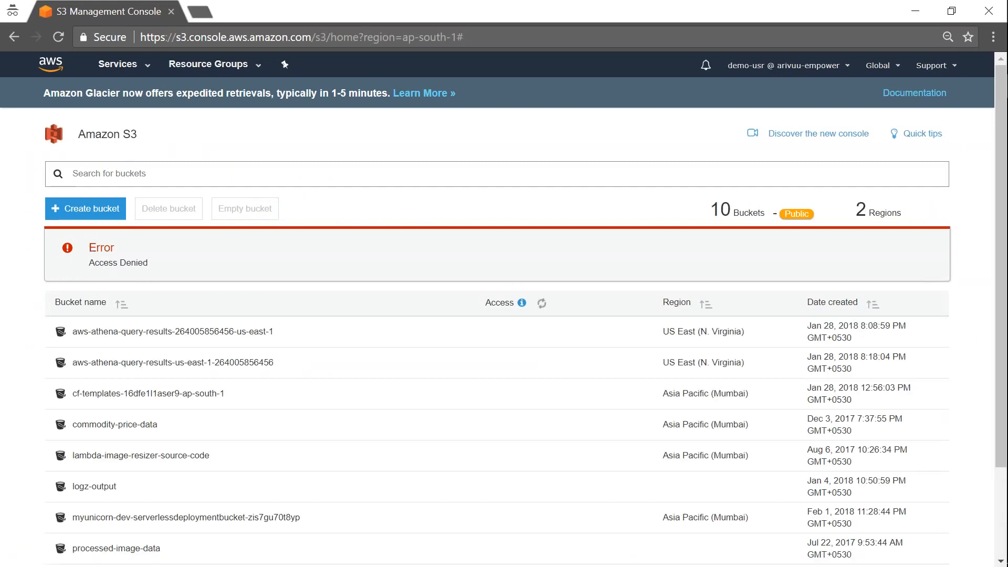
Reload the S3 console and open the logz-output bucket from the list
{"action": "left_click_drag", "start_coordinate": [88, 247], "coordinate": [188, 259]}
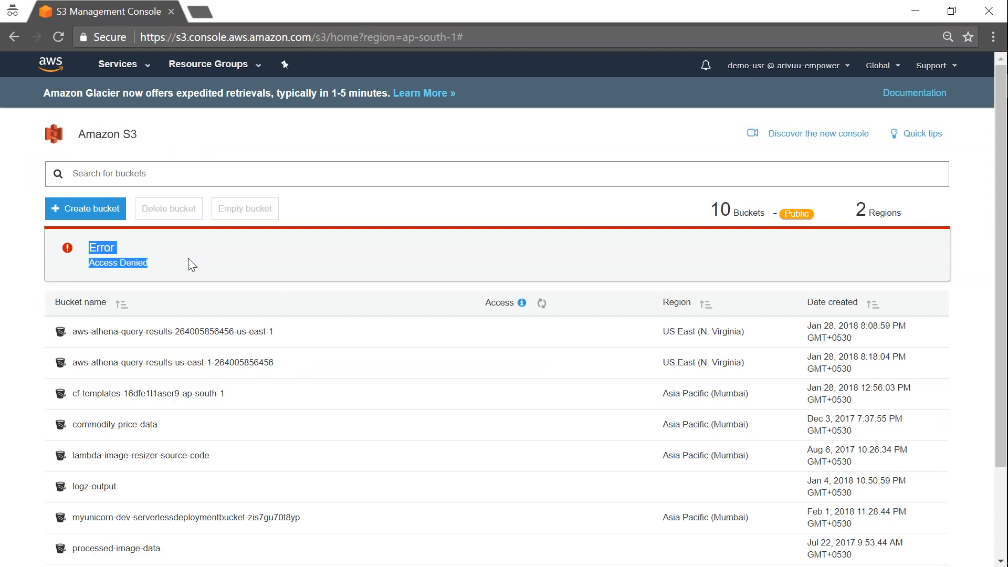
{"action": "left_click", "coordinate": [60, 37]}
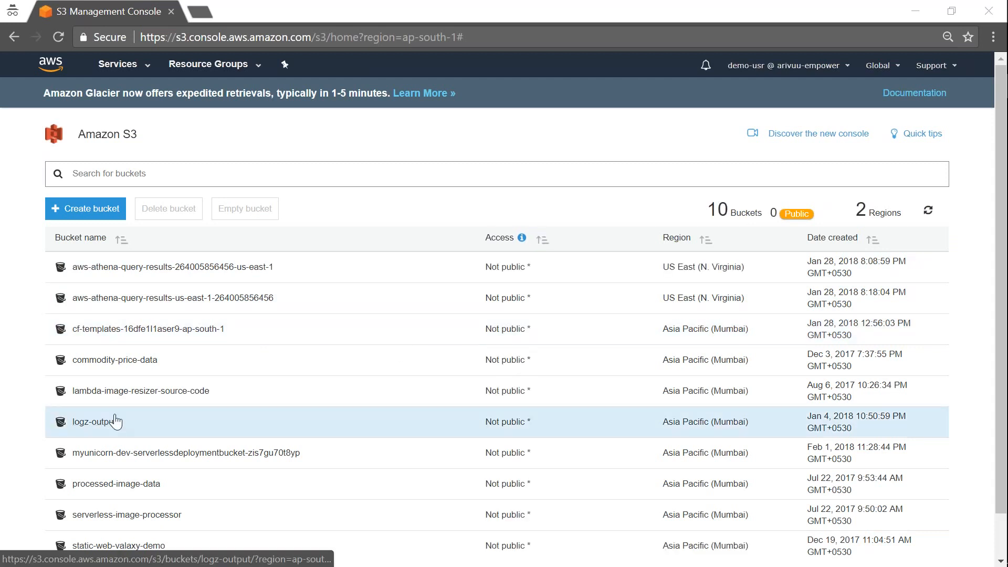
{"action": "scroll", "coordinate": [107, 462], "scroll_direction": "down", "scroll_amount": 1}
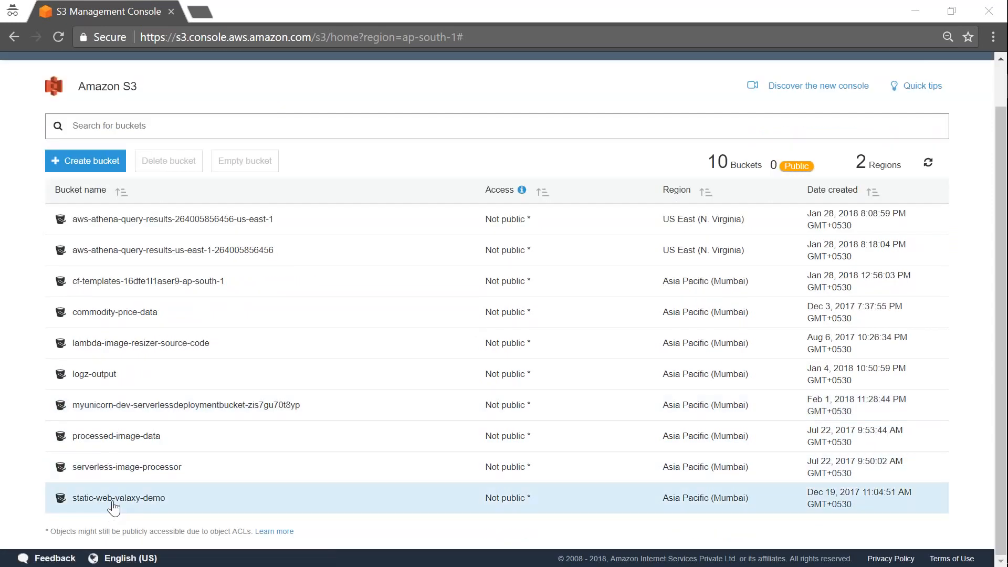
{"action": "left_click", "coordinate": [95, 374]}
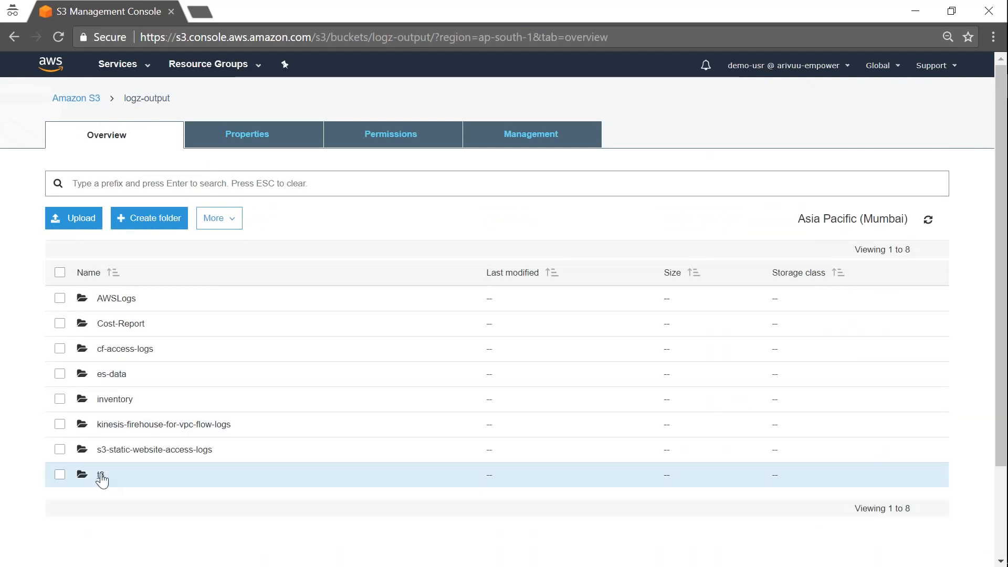
Download the first log file in logz-output/t3 and start an upload into t3
{"action": "left_click", "coordinate": [102, 476]}
{"action": "left_click", "coordinate": [60, 298]}
{"action": "left_click", "coordinate": [219, 218]}
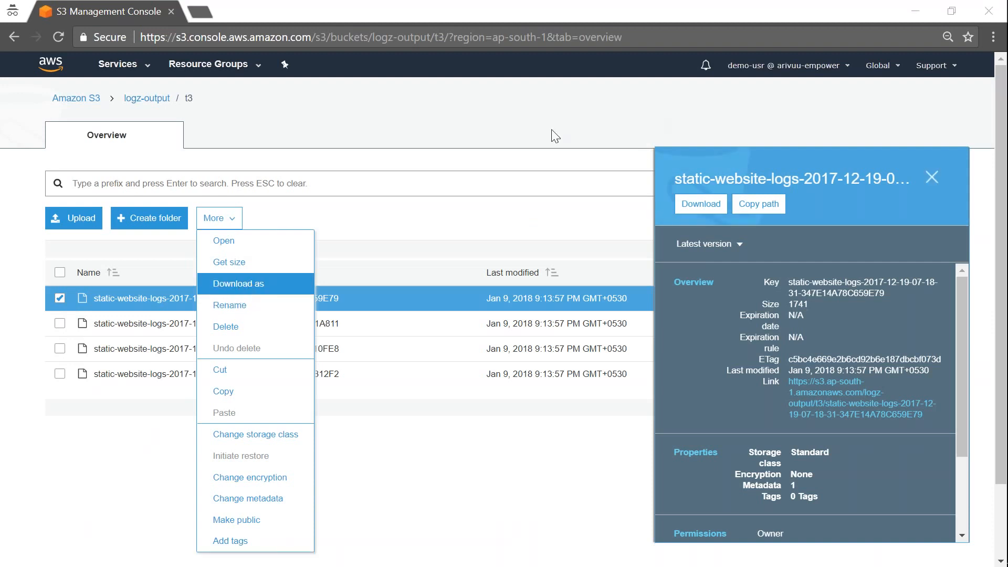
{"action": "left_click", "coordinate": [710, 206]}
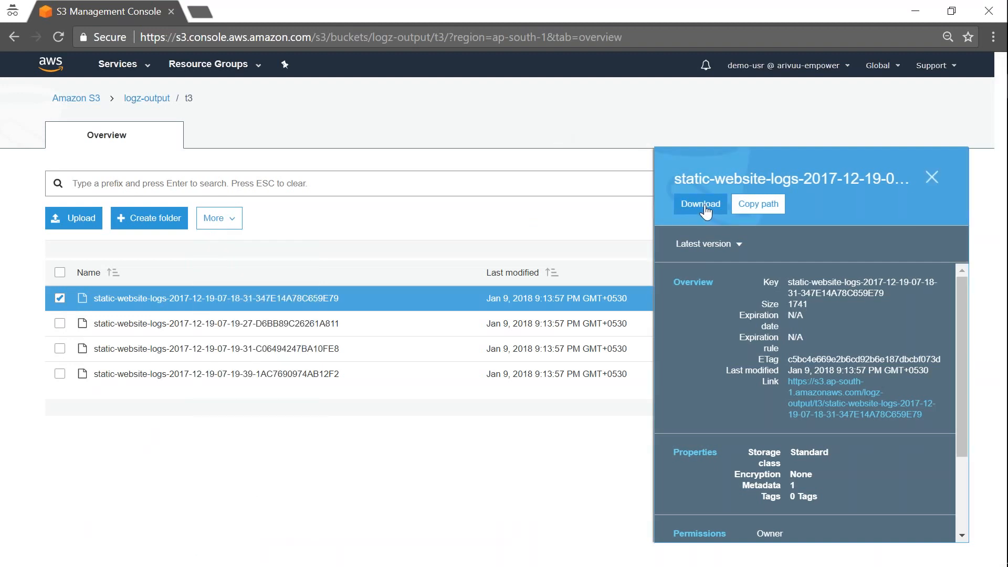
{"action": "left_click", "coordinate": [706, 210]}
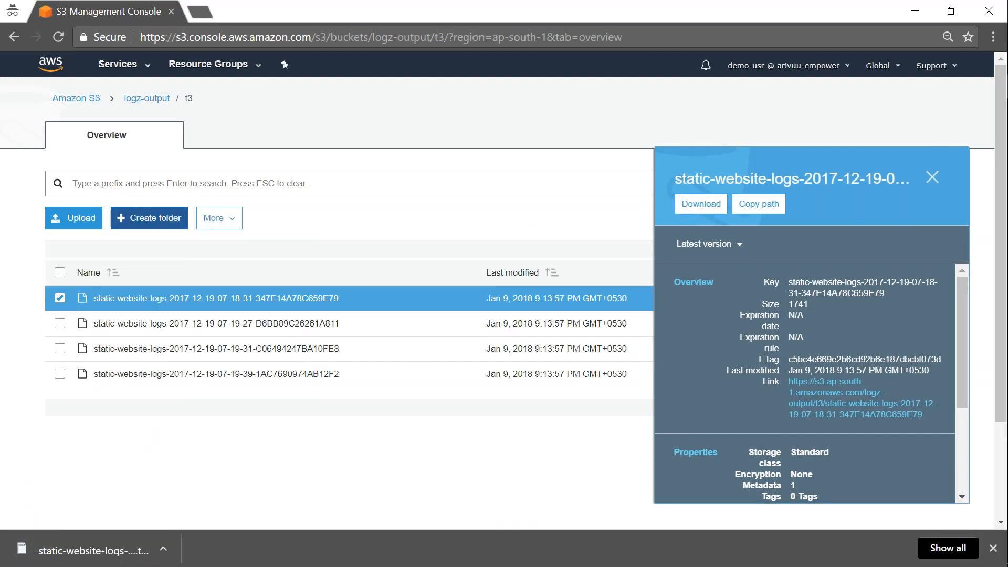
{"action": "left_click", "coordinate": [73, 218]}
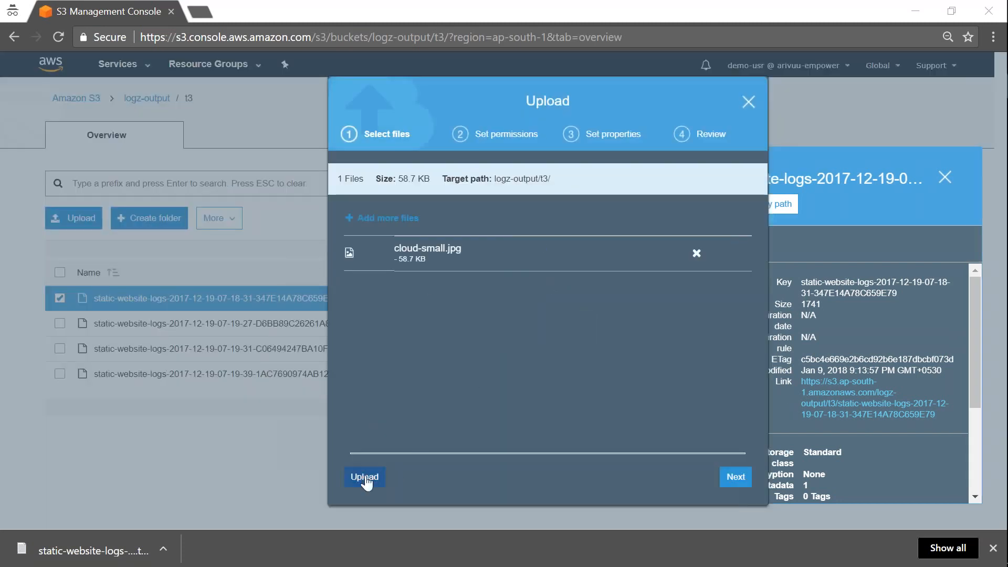
Upload cloud-small.jpg into t3 and inspect its Forbidden failure details, then reselect the first log
{"action": "left_click", "coordinate": [366, 477]}
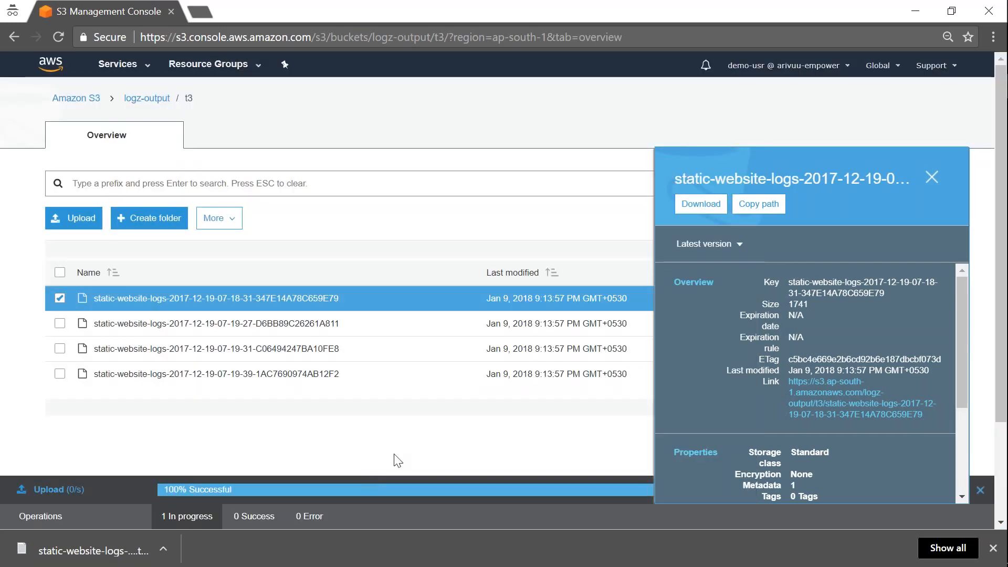
{"action": "left_click", "coordinate": [931, 174]}
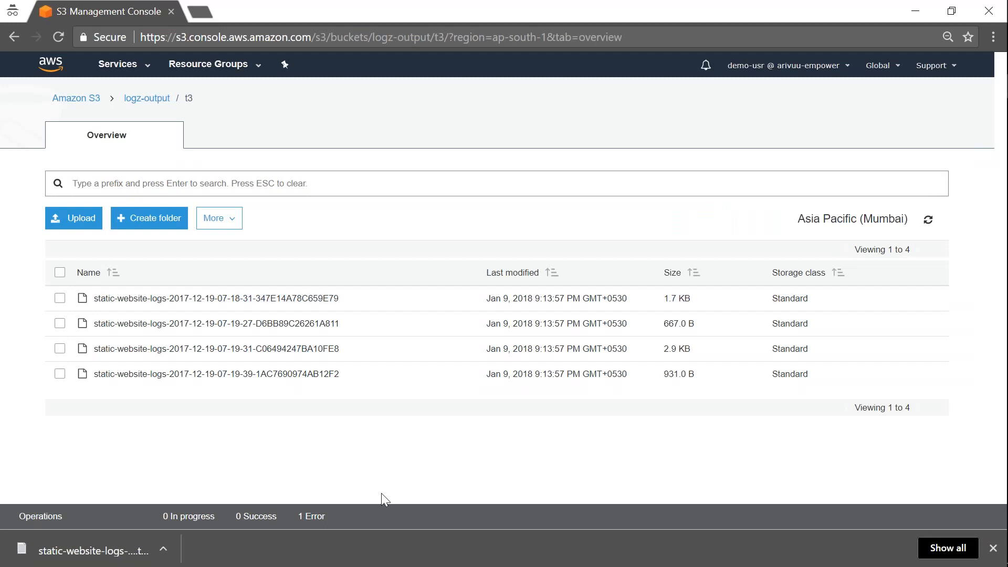
{"action": "left_click", "coordinate": [313, 518]}
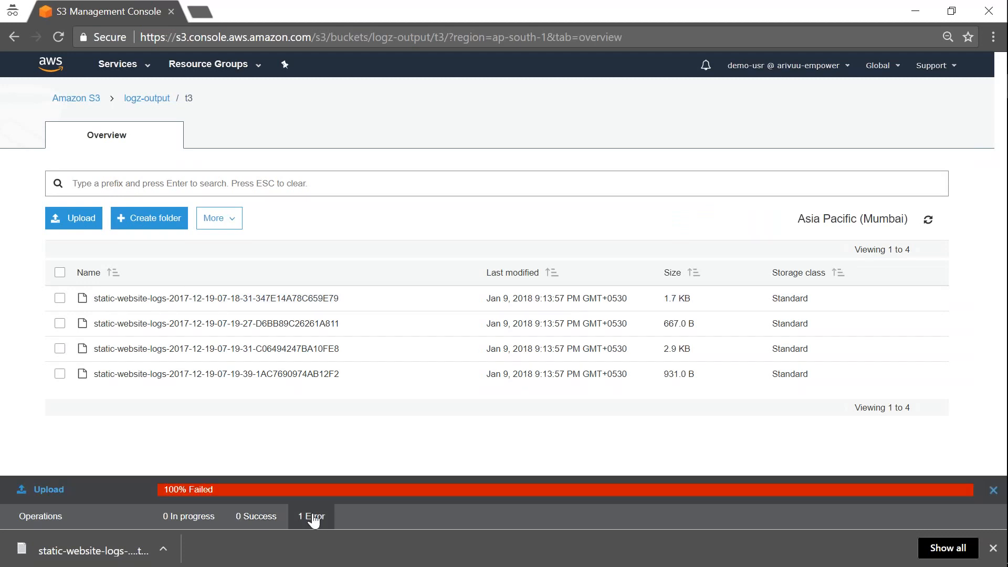
{"action": "left_click", "coordinate": [55, 491]}
{"action": "left_click", "coordinate": [378, 294]}
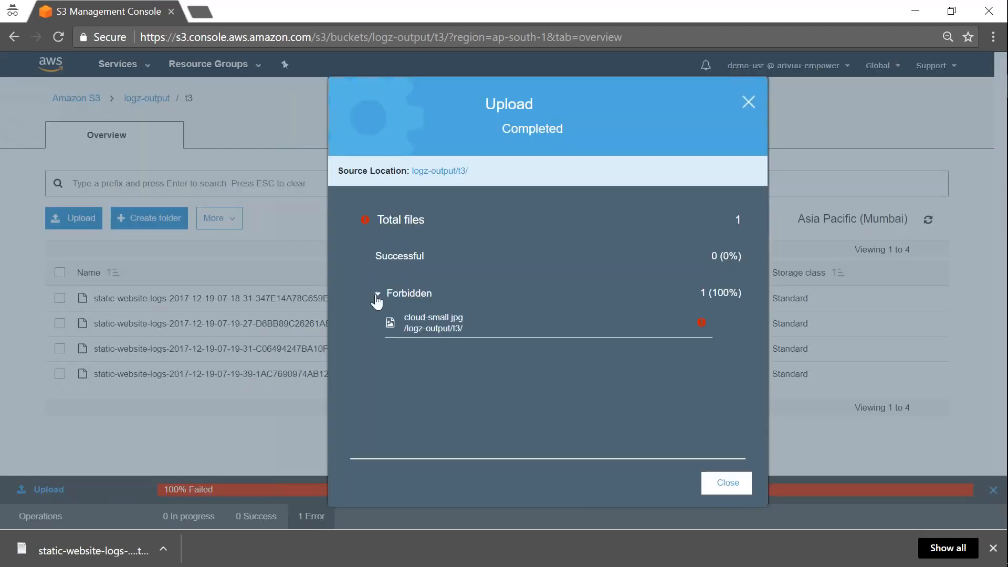
{"action": "left_click_drag", "start_coordinate": [404, 318], "coordinate": [479, 328]}
{"action": "left_click", "coordinate": [702, 323]}
{"action": "left_click", "coordinate": [727, 482]}
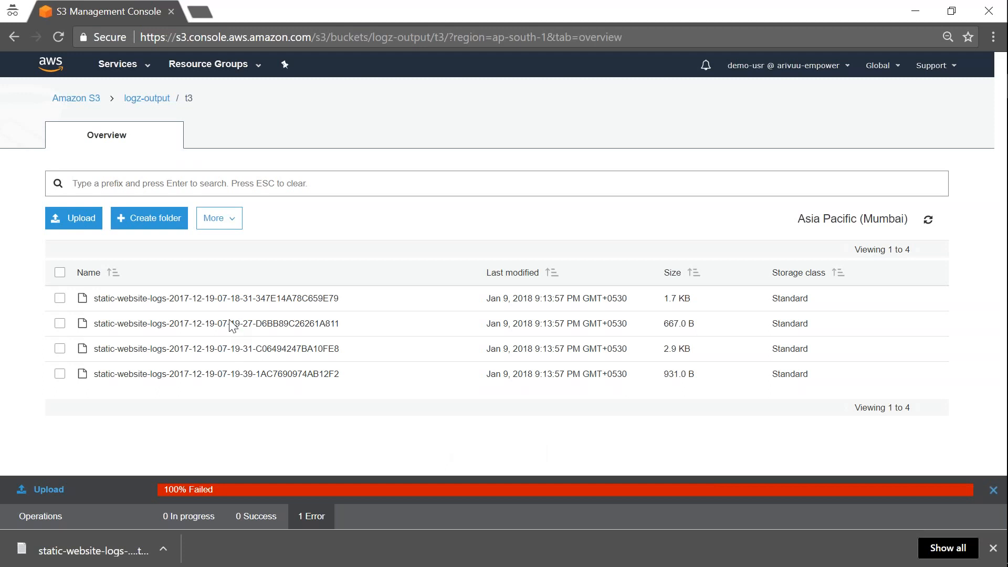
{"action": "left_click", "coordinate": [60, 301]}
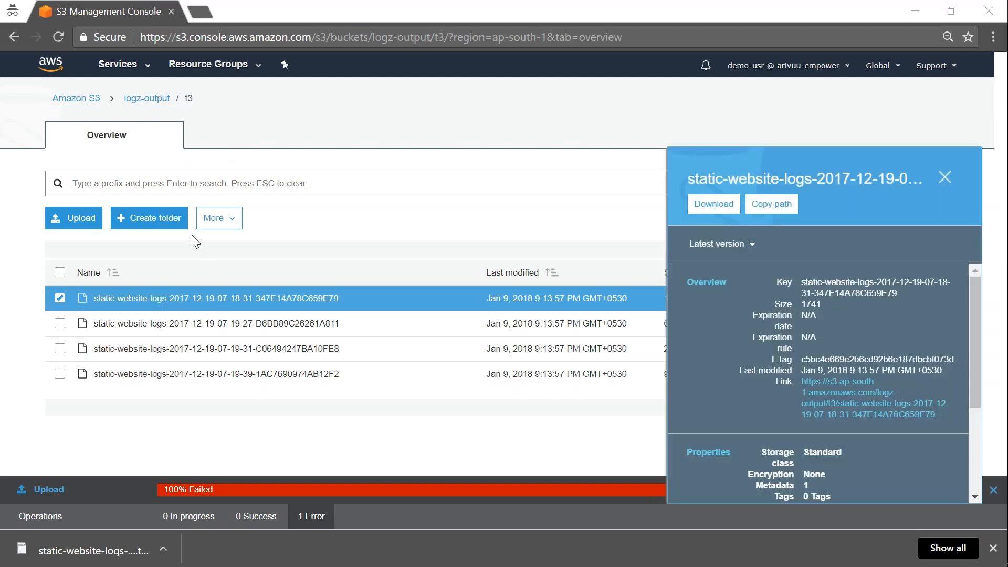
Delete the selected first log file in t3 via More > Delete
{"action": "left_click", "coordinate": [213, 219]}
{"action": "left_click", "coordinate": [227, 327]}
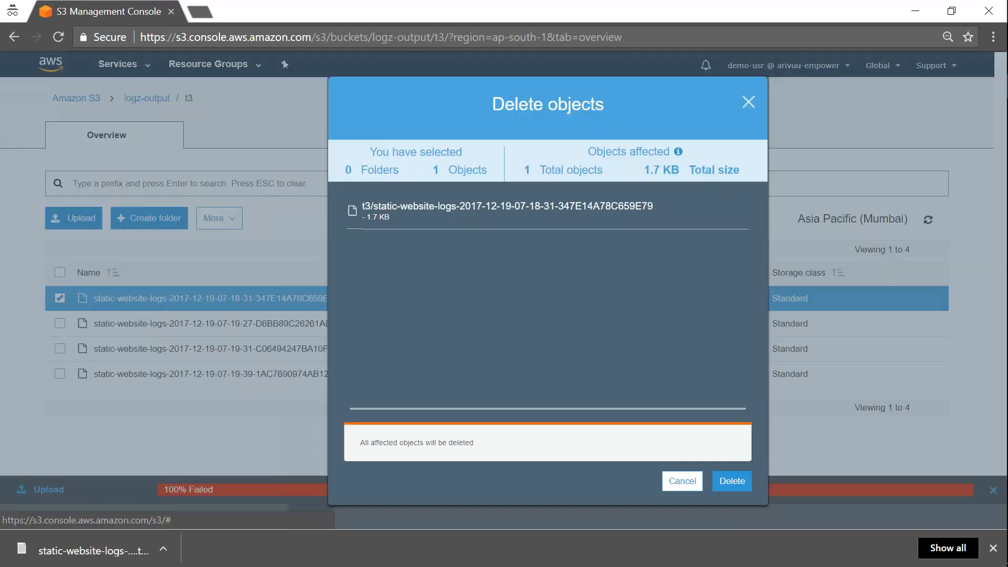
{"action": "left_click", "coordinate": [732, 481]}
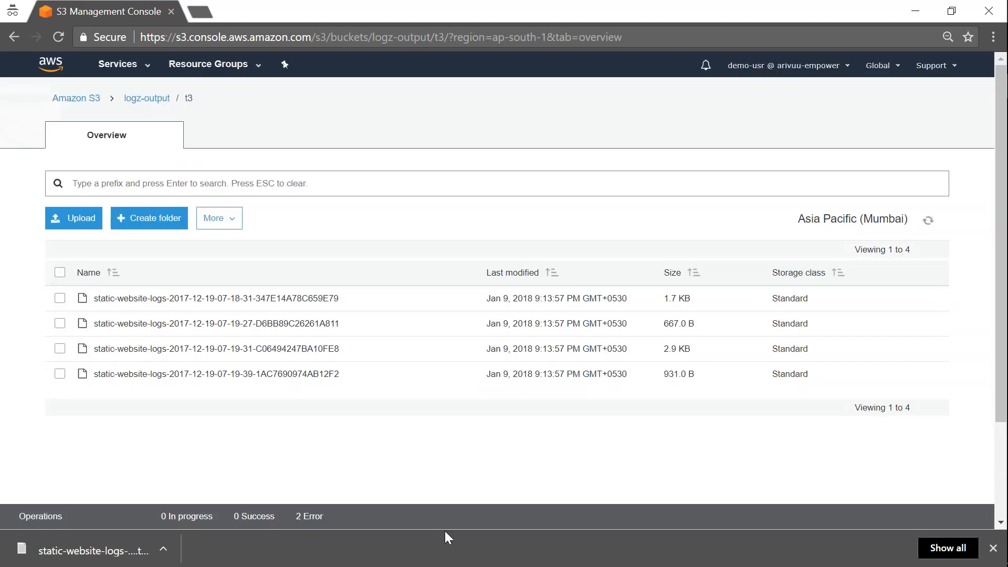
Check the deletion's Access Denied details and dismiss both failure notices
{"action": "left_click", "coordinate": [310, 520]}
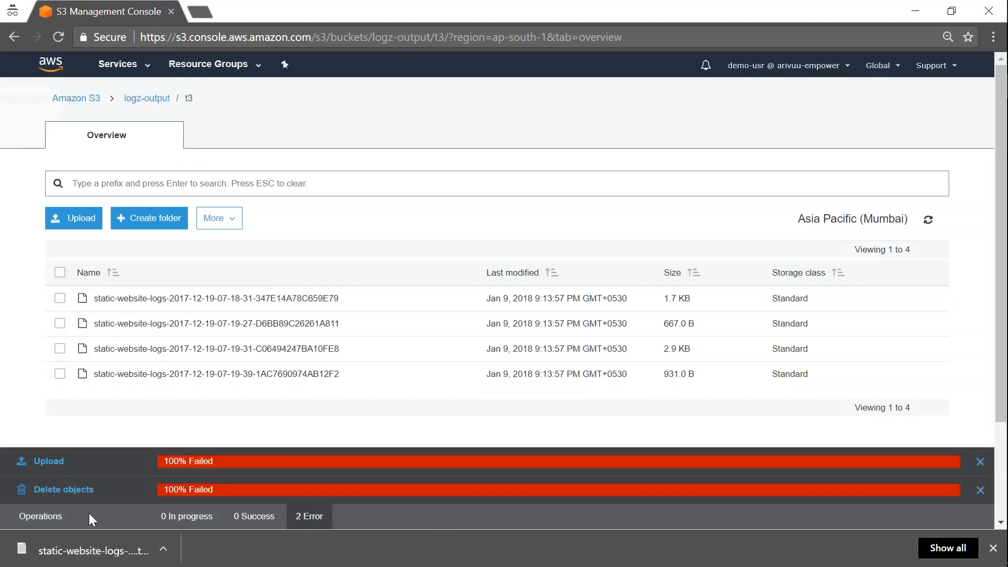
{"action": "left_click", "coordinate": [61, 498]}
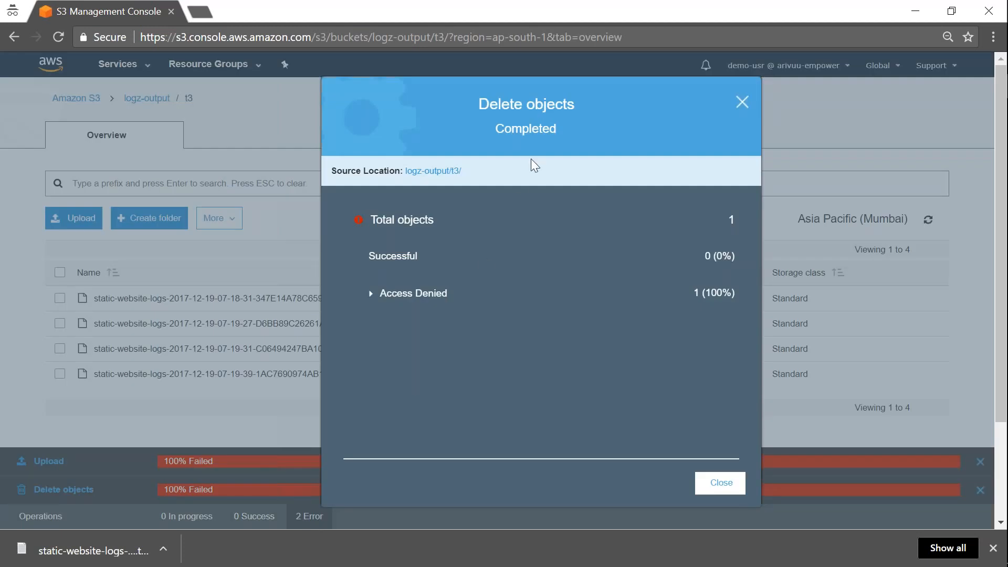
{"action": "left_click", "coordinate": [384, 293]}
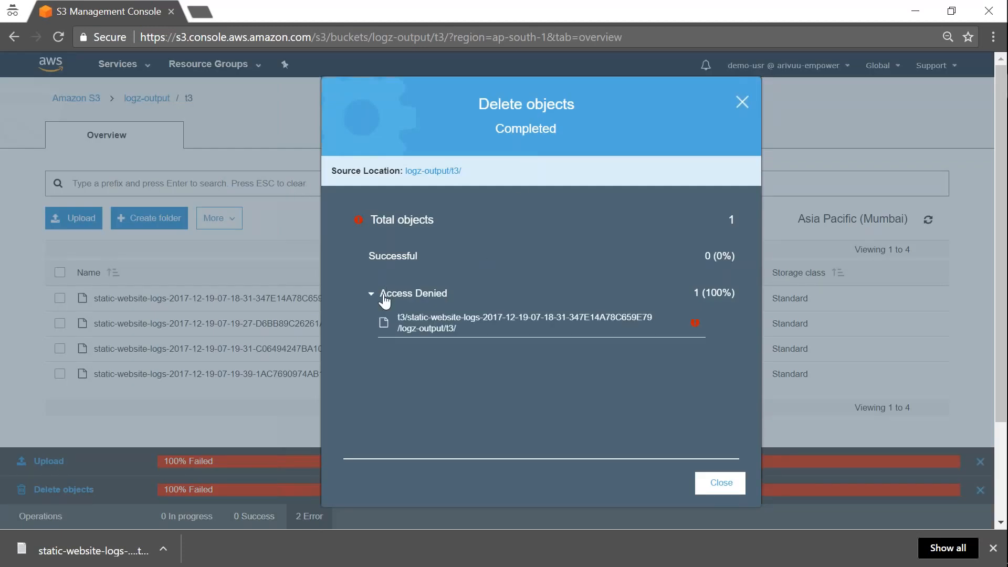
{"action": "left_click", "coordinate": [728, 488]}
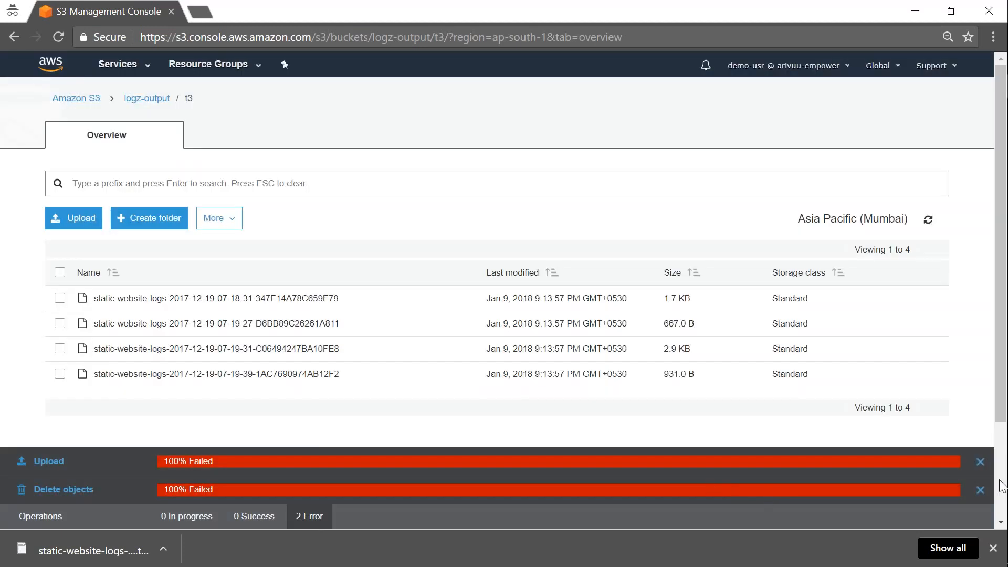
{"action": "left_click", "coordinate": [981, 462]}
{"action": "left_click", "coordinate": [979, 493]}
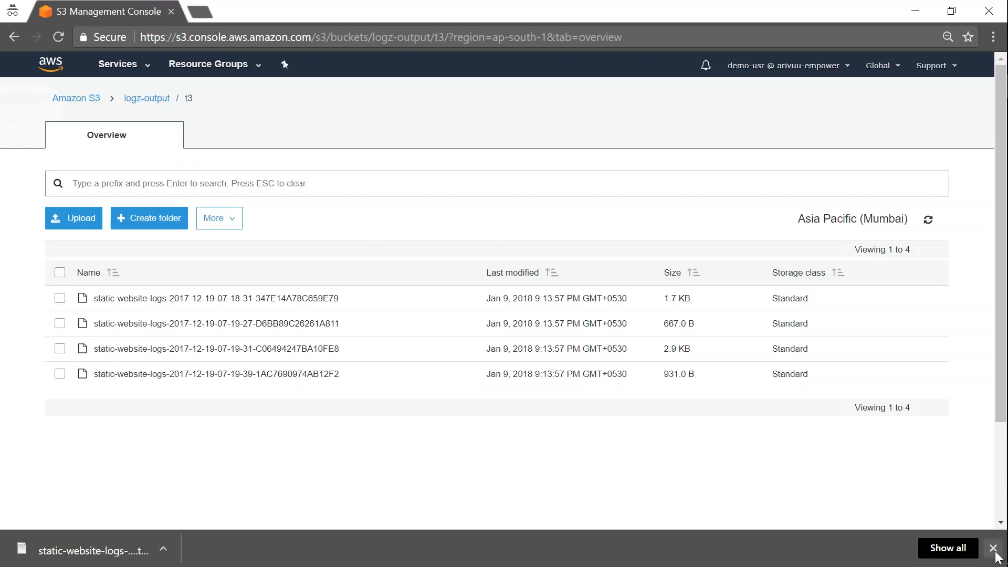
Select AmazonEC2ReadOnlyAccess, review it, and add it to demo-usr's permissions
{"action": "left_click", "coordinate": [993, 548]}
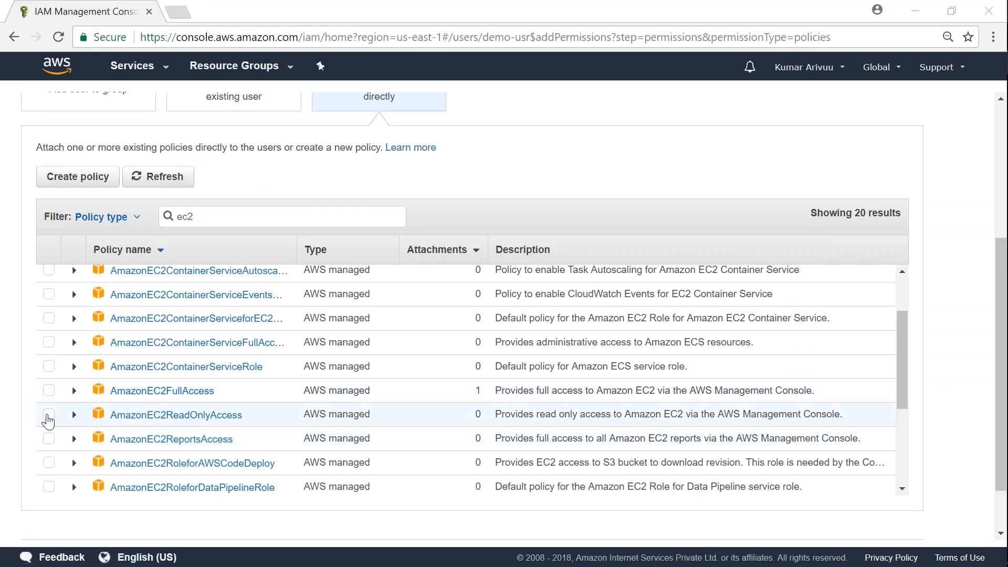
{"action": "left_click", "coordinate": [48, 416]}
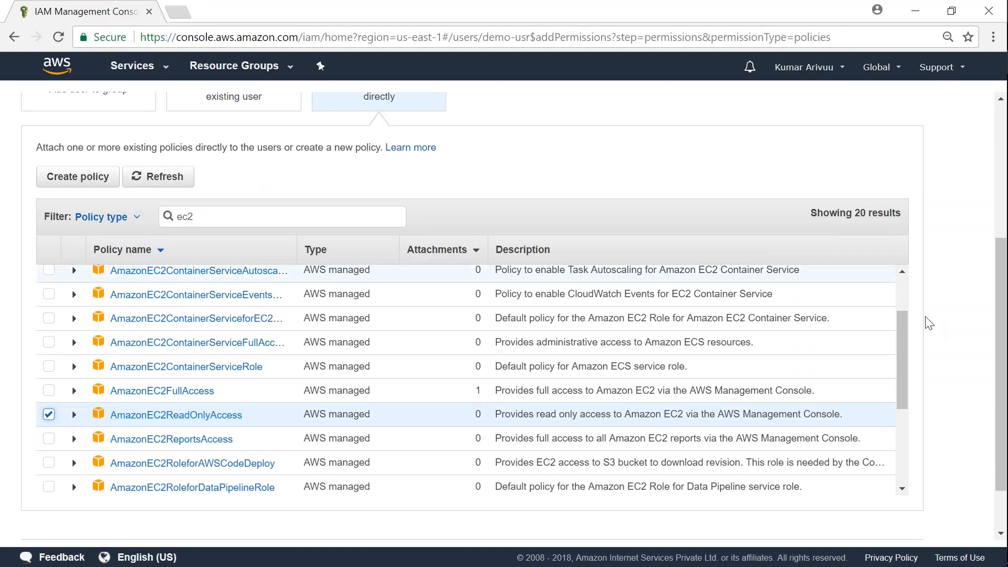
{"action": "scroll", "coordinate": [935, 383], "scroll_direction": "down", "scroll_amount": 3}
{"action": "left_click", "coordinate": [891, 499]}
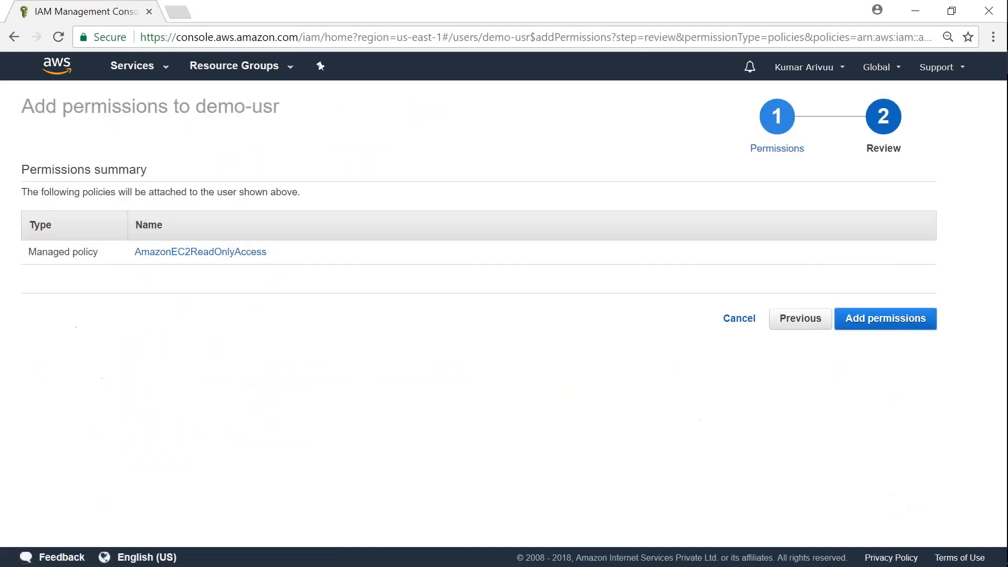
{"action": "left_click", "coordinate": [911, 319]}
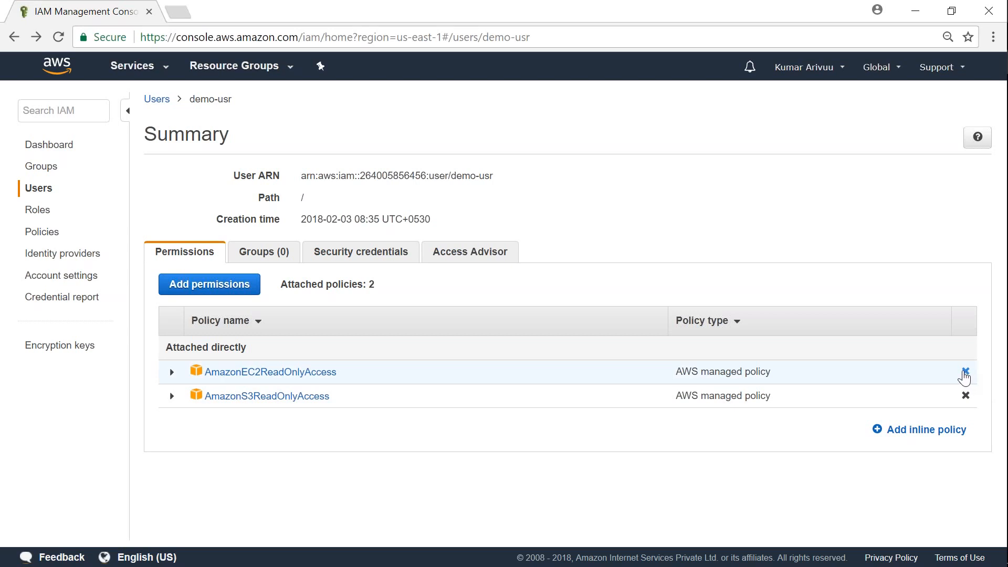
Remove AmazonEC2ReadOnlyAccess from demo-usr's Permissions tab and confirm the detach
{"action": "left_click", "coordinate": [966, 373]}
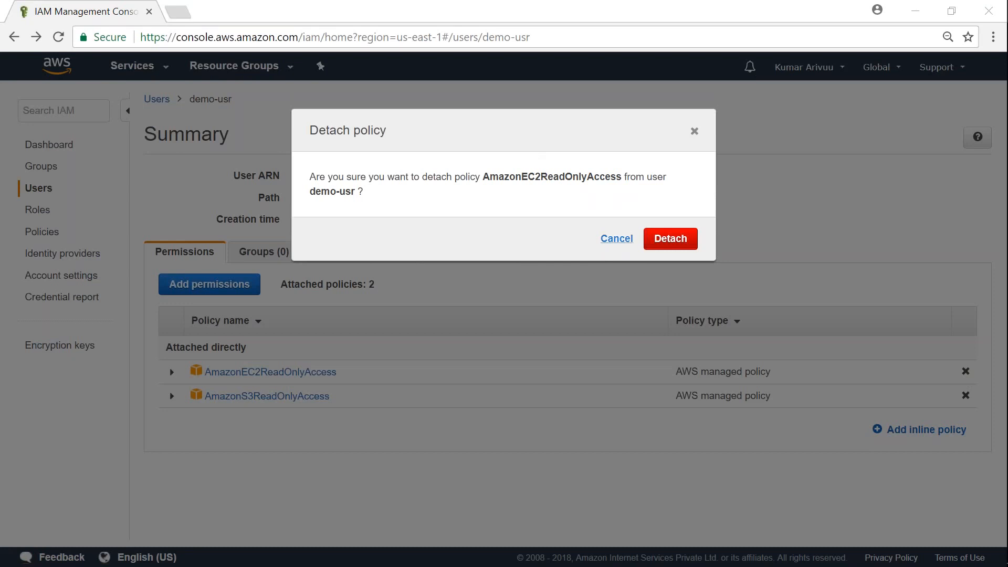
{"action": "left_click", "coordinate": [687, 242]}
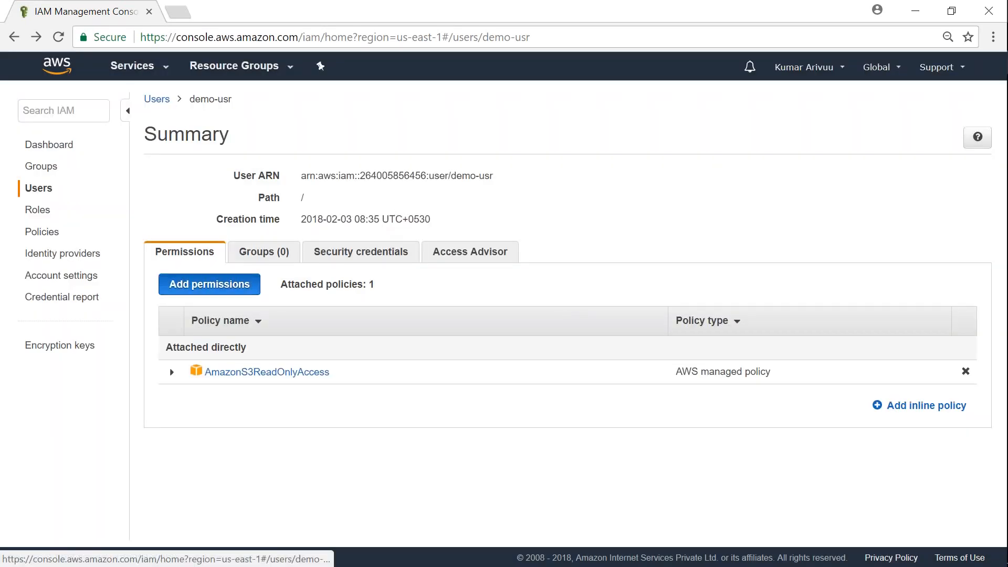
From the user's Add permissions page, choose Attach existing policies directly and launch Create policy
{"action": "left_click", "coordinate": [209, 284]}
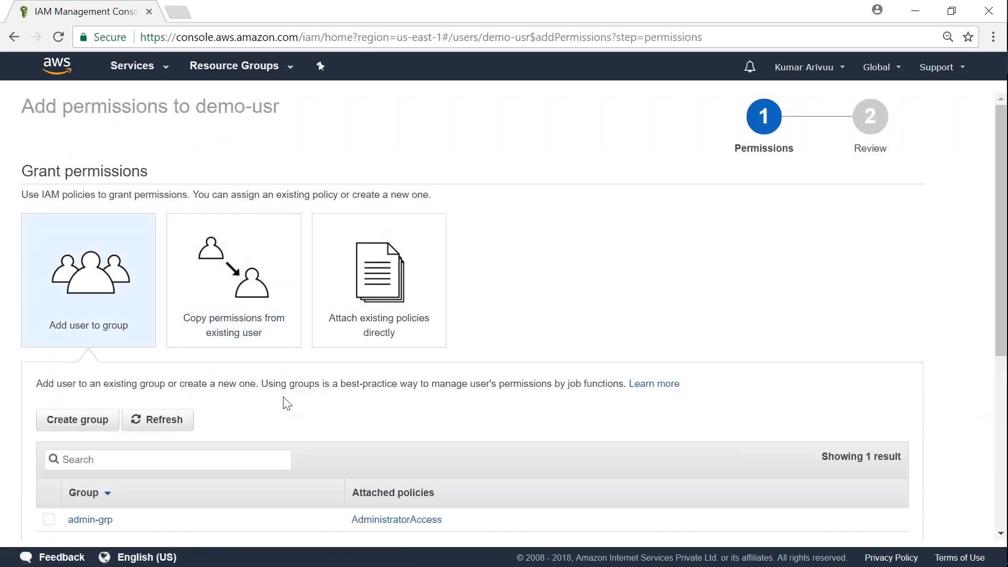
{"action": "scroll", "coordinate": [292, 404], "scroll_direction": "down", "scroll_amount": 2}
{"action": "scroll", "coordinate": [294, 414], "scroll_direction": "up", "scroll_amount": 2}
{"action": "left_click", "coordinate": [395, 305]}
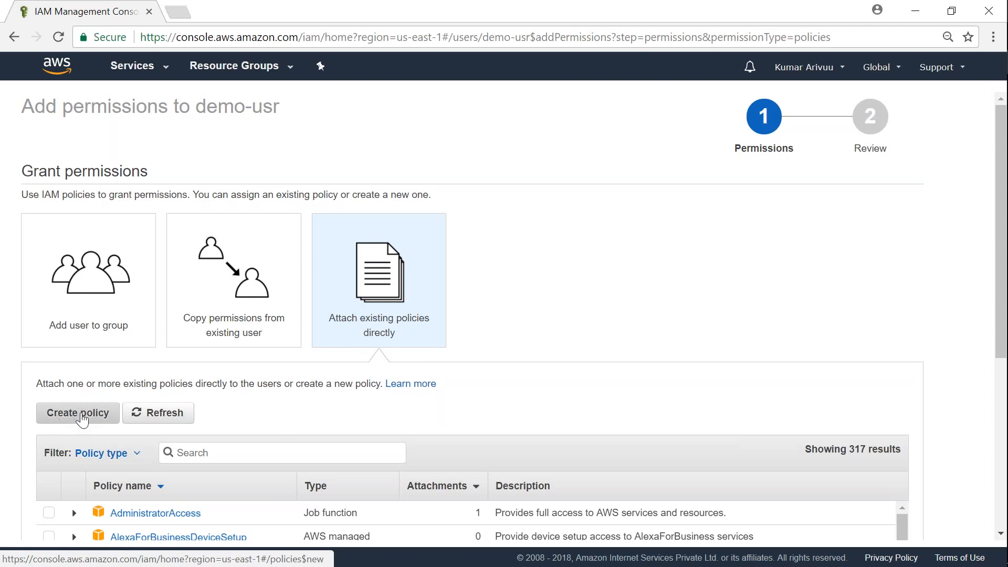
{"action": "left_click", "coordinate": [79, 414]}
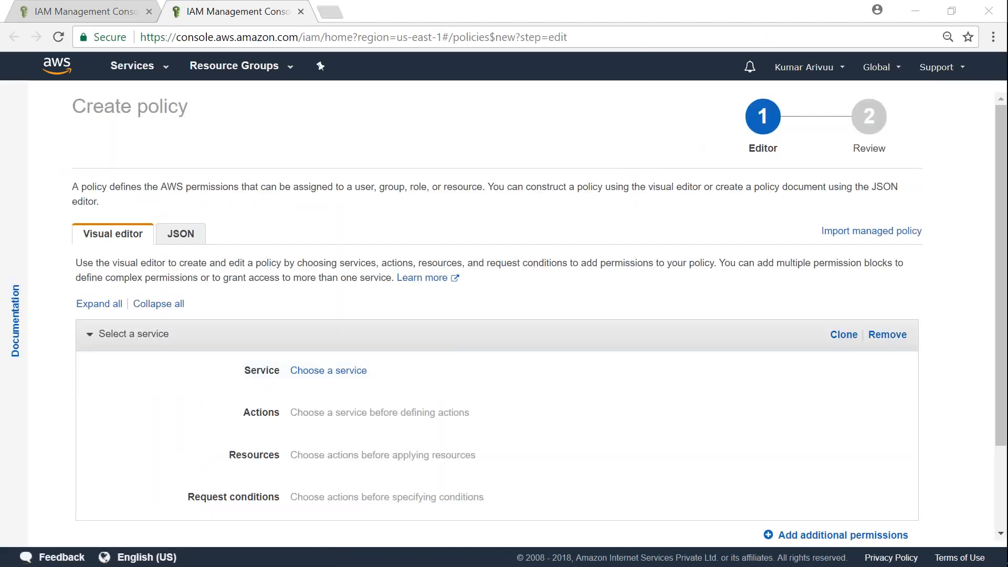
Look over the empty policy in the JSON editor, then return to the Visual editor
{"action": "left_click", "coordinate": [180, 234]}
{"action": "left_click_drag", "start_coordinate": [146, 430], "coordinate": [80, 319]}
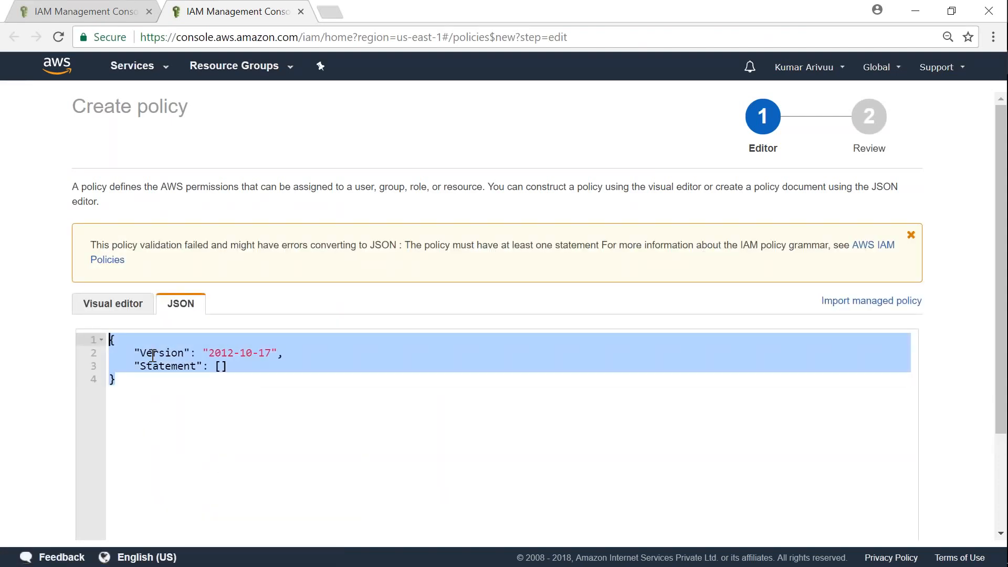
{"action": "left_click", "coordinate": [113, 304]}
{"action": "scroll", "coordinate": [399, 428], "scroll_direction": "down", "scroll_amount": 2}
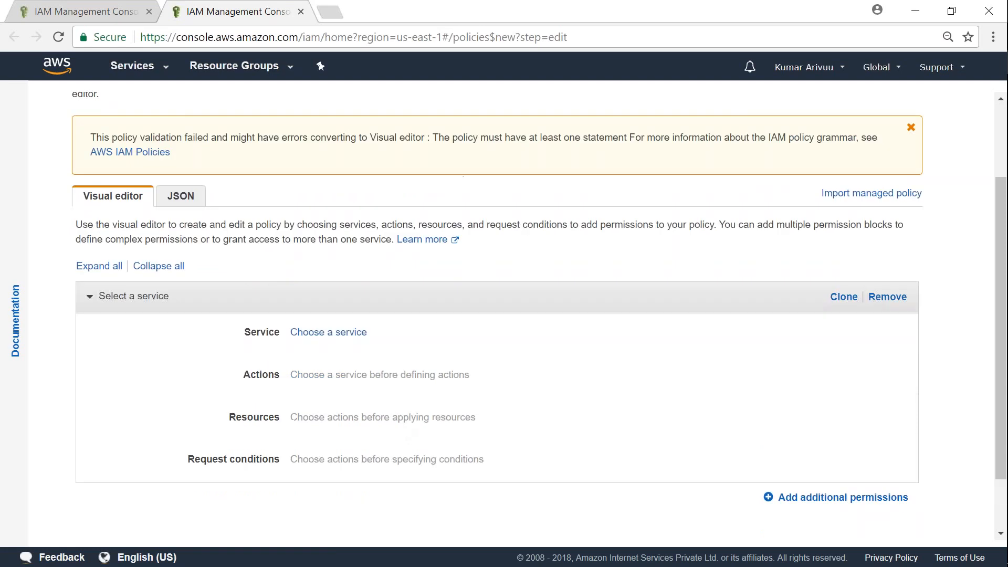
Open the service chooser and browse the full list from Alexa for Business to XRay
{"action": "left_click", "coordinate": [339, 330]}
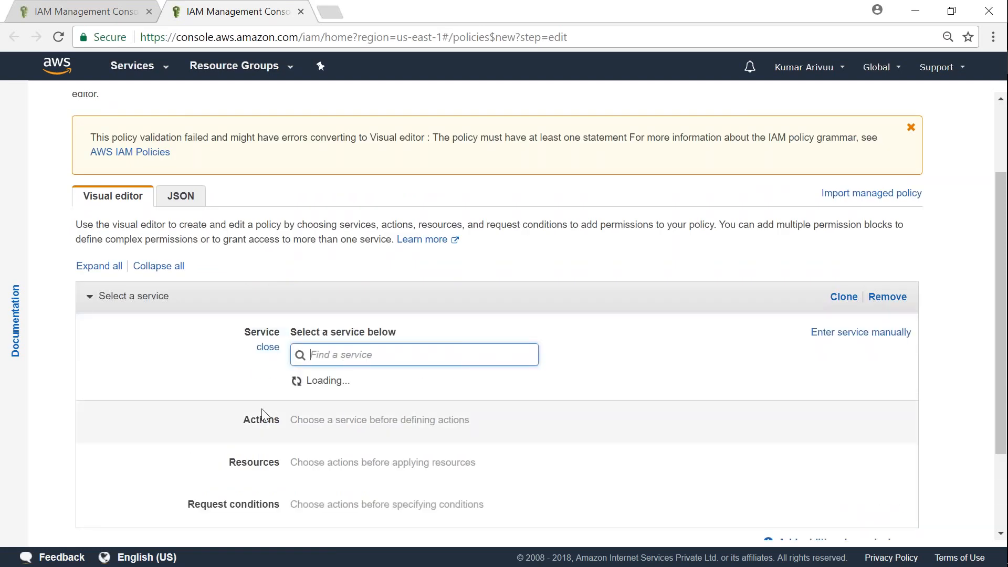
{"action": "scroll", "coordinate": [513, 495], "scroll_direction": "down", "scroll_amount": 3}
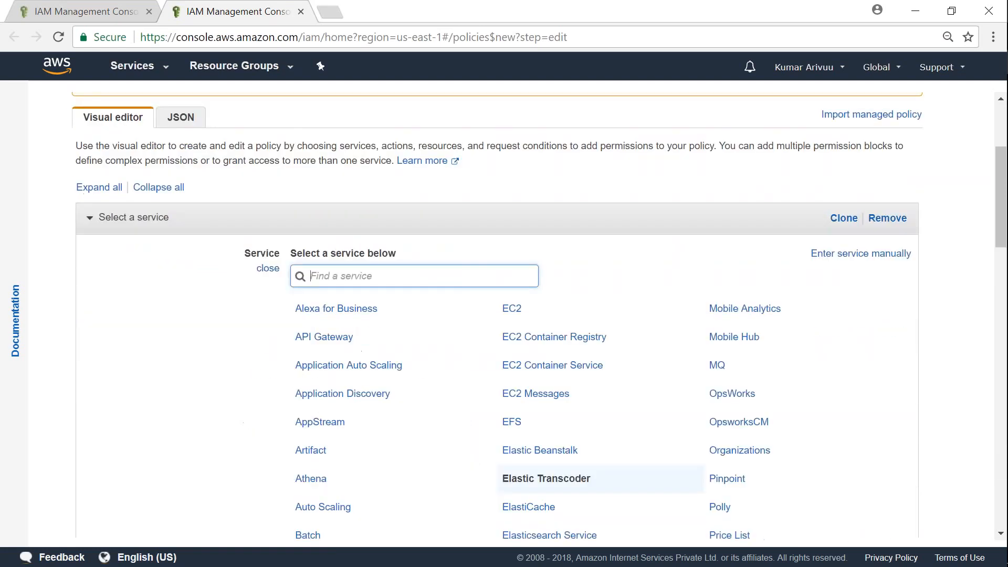
{"action": "scroll", "coordinate": [534, 503], "scroll_direction": "up", "scroll_amount": 2}
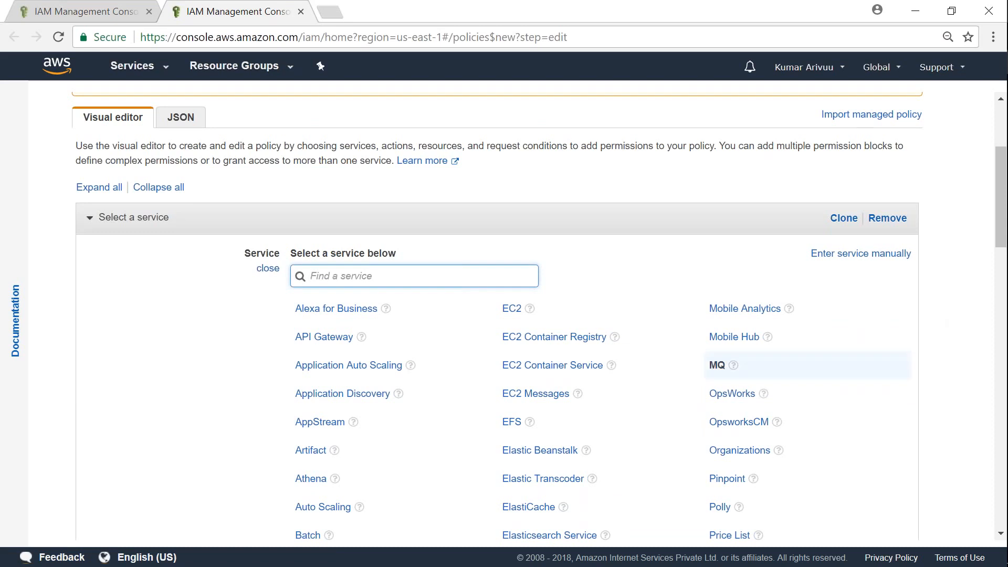
{"action": "scroll", "coordinate": [893, 367], "scroll_direction": "down", "scroll_amount": 7}
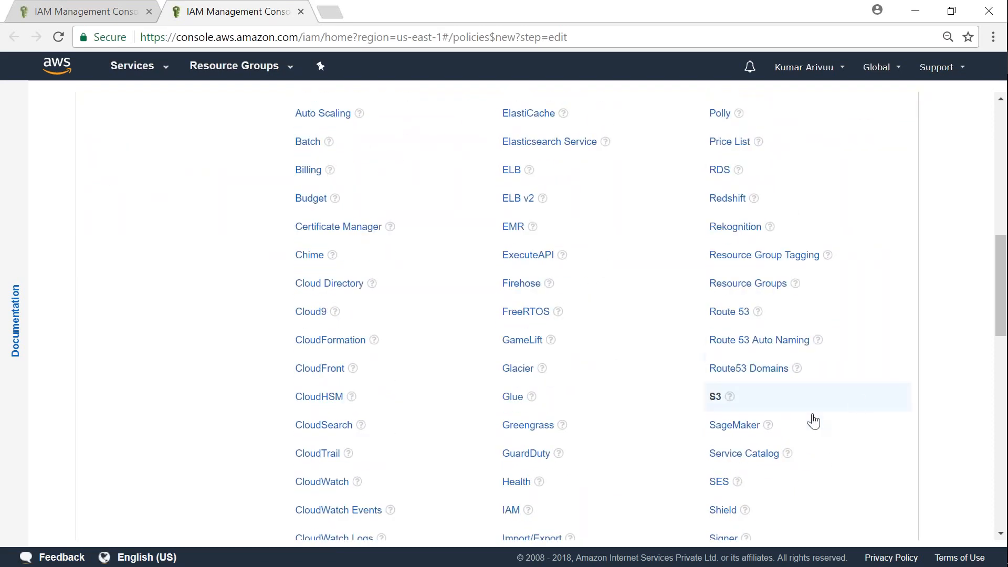
{"action": "scroll", "coordinate": [966, 389], "scroll_direction": "up", "scroll_amount": 7}
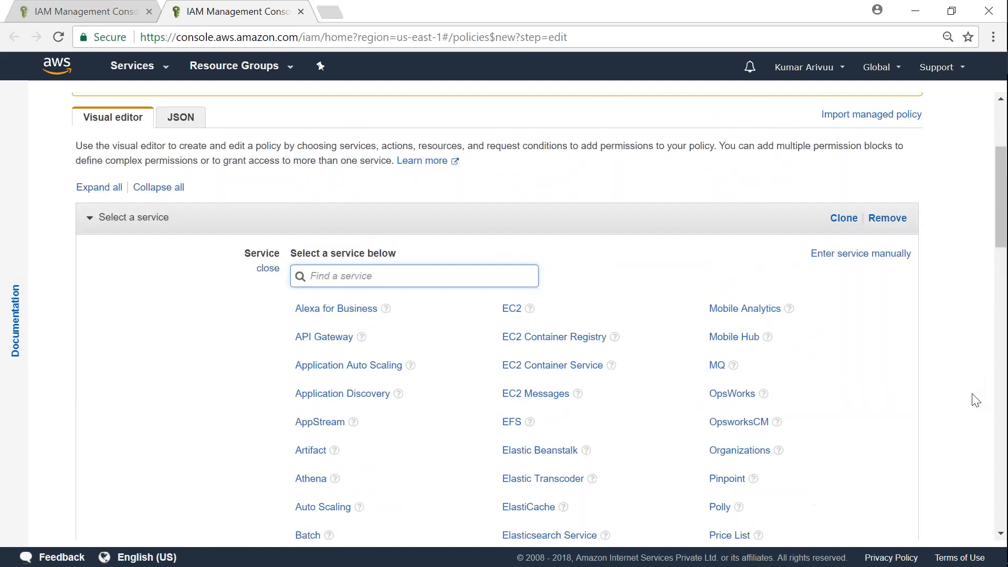
{"action": "scroll", "coordinate": [952, 315], "scroll_direction": "down", "scroll_amount": 7}
{"action": "scroll", "coordinate": [945, 368], "scroll_direction": "down", "scroll_amount": 15}
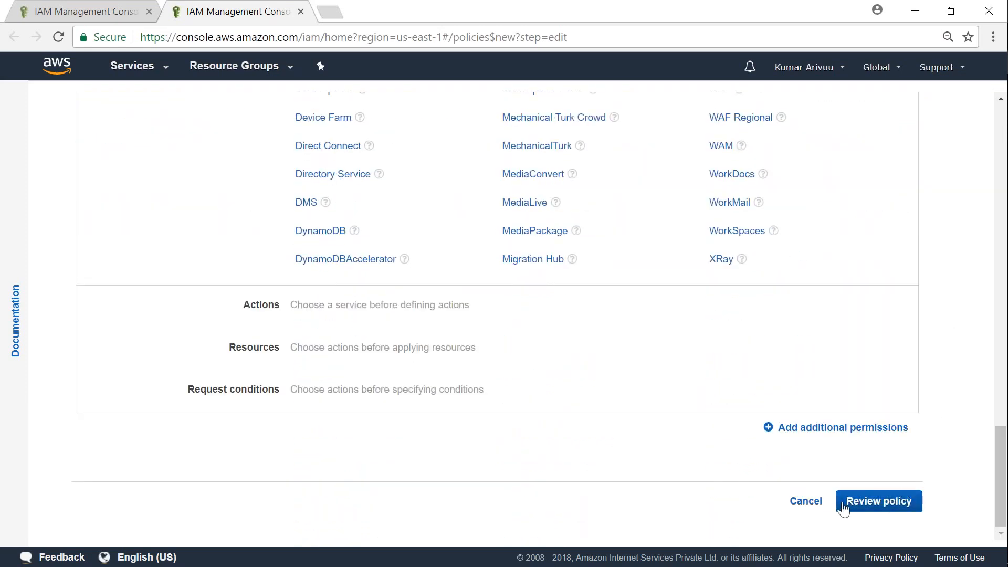
{"action": "scroll", "coordinate": [559, 486], "scroll_direction": "up", "scroll_amount": 16}
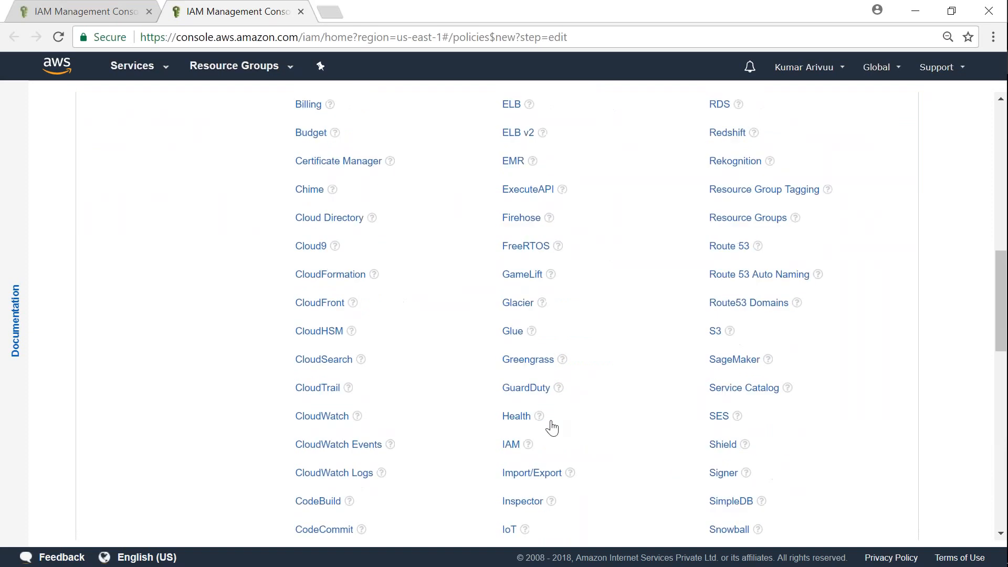
{"action": "scroll", "coordinate": [553, 428], "scroll_direction": "up", "scroll_amount": 12}
Search for s3 and choose S3 as the policy's service
{"action": "left_click", "coordinate": [400, 462]}
{"action": "type", "text": "s"}
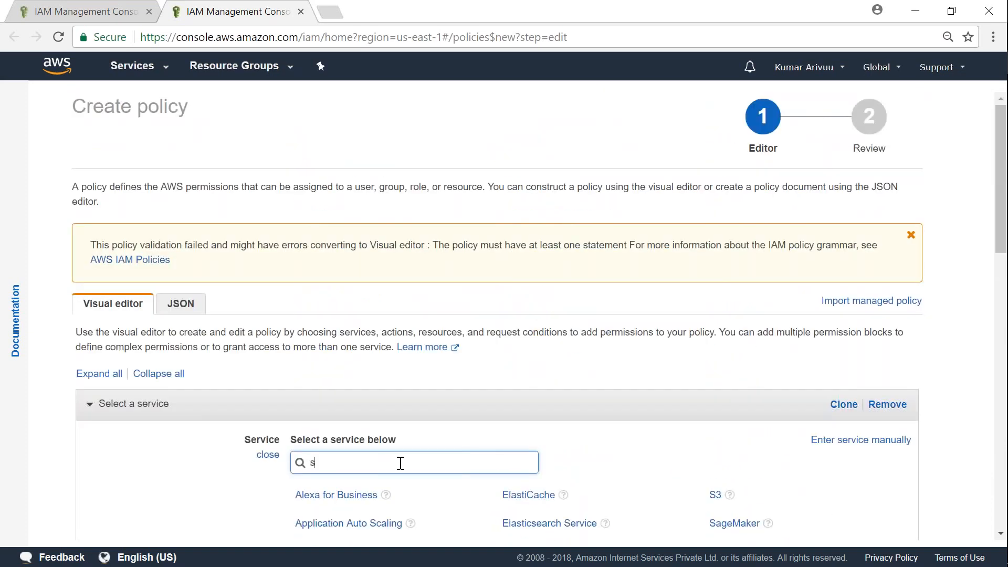
{"action": "type", "text": "3"}
{"action": "left_click", "coordinate": [316, 496]}
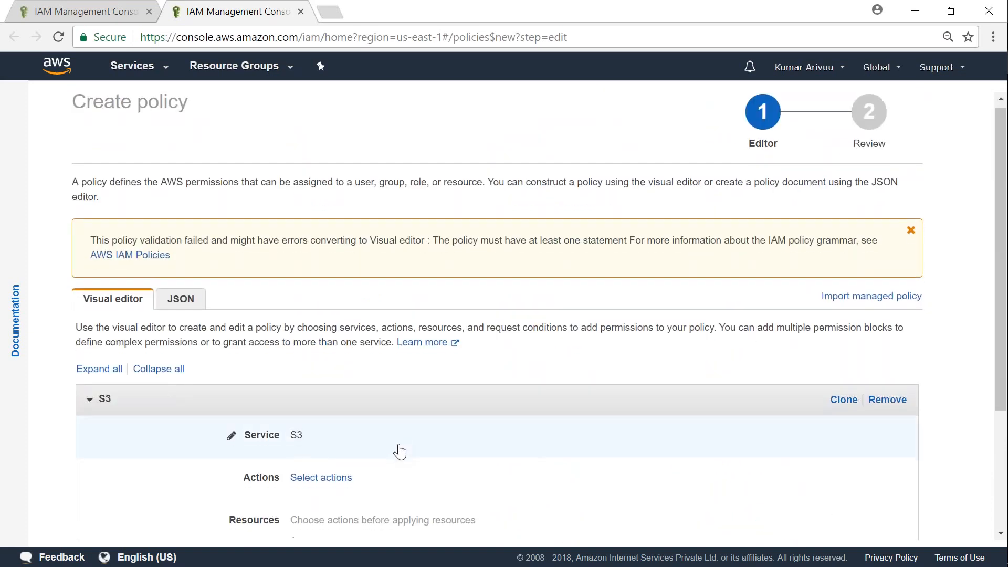
{"action": "scroll", "coordinate": [400, 452], "scroll_direction": "down", "scroll_amount": 1}
Allow all 30 Read-level S3 actions and open the Resources settings
{"action": "left_click", "coordinate": [347, 405]}
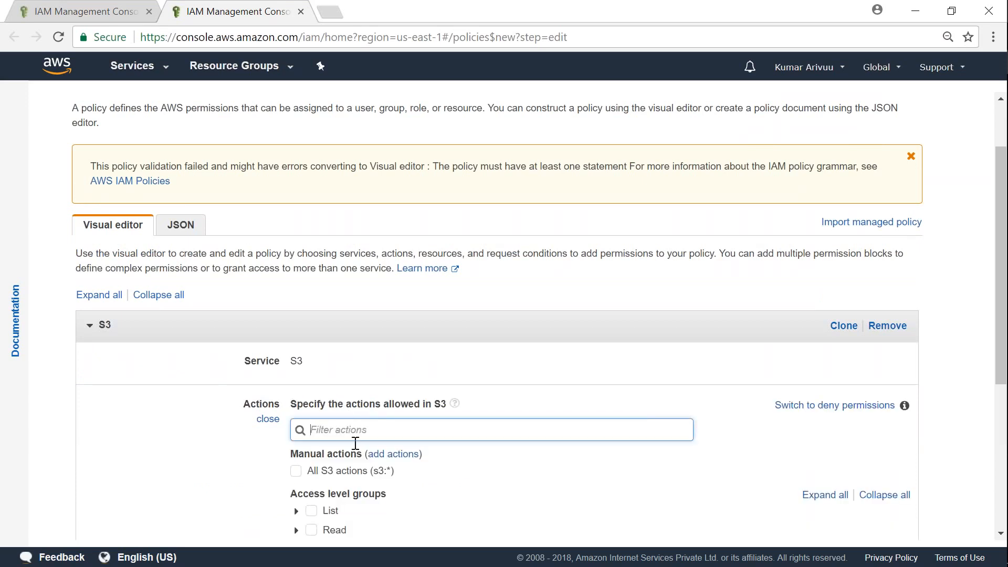
{"action": "scroll", "coordinate": [351, 429], "scroll_direction": "down", "scroll_amount": 3}
{"action": "left_click", "coordinate": [311, 294]}
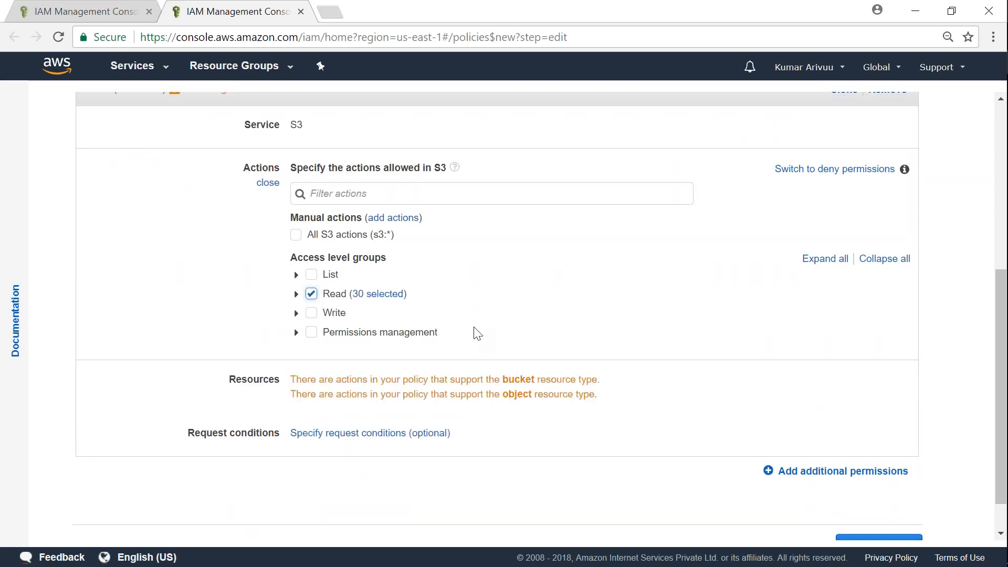
{"action": "scroll", "coordinate": [478, 336], "scroll_direction": "down", "scroll_amount": 1}
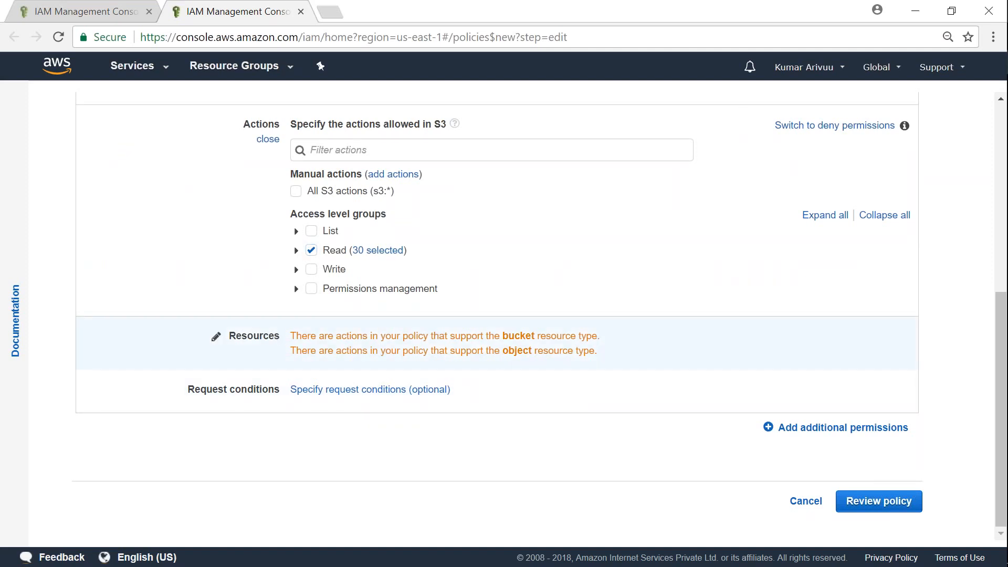
{"action": "left_click", "coordinate": [348, 341]}
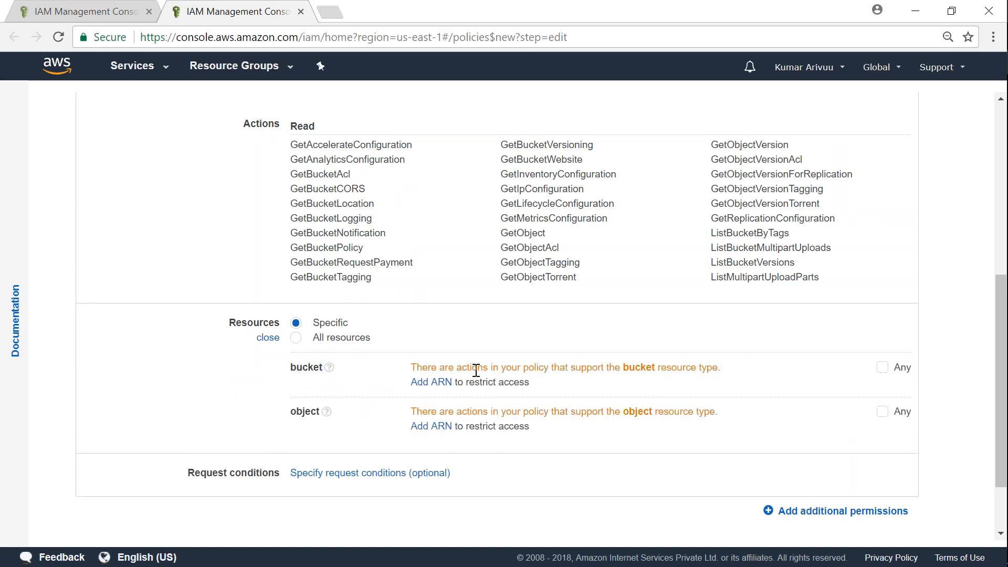
Restrict the bucket resource to the ARN for bucket logz-outout
{"action": "left_click", "coordinate": [434, 385]}
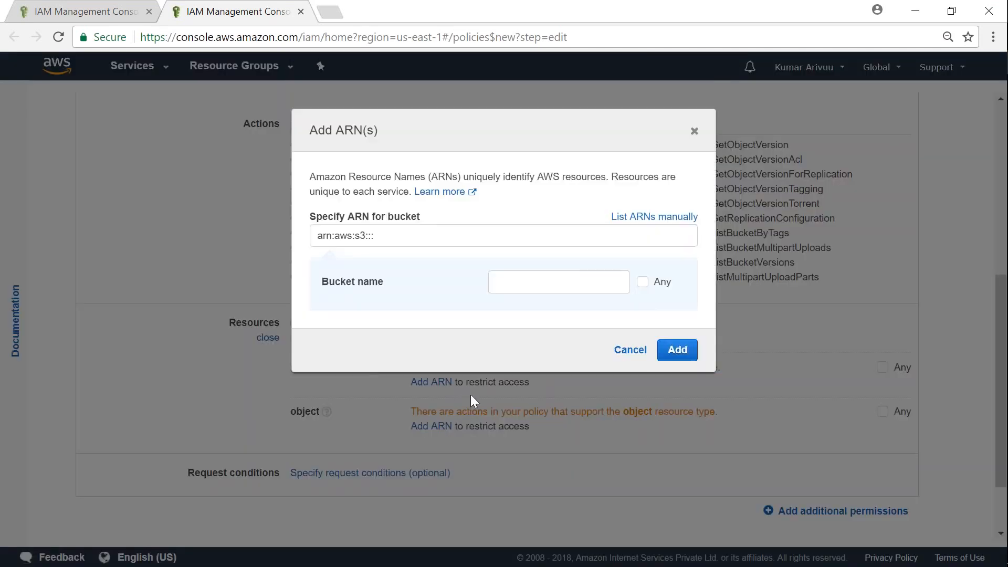
{"action": "left_click", "coordinate": [542, 290]}
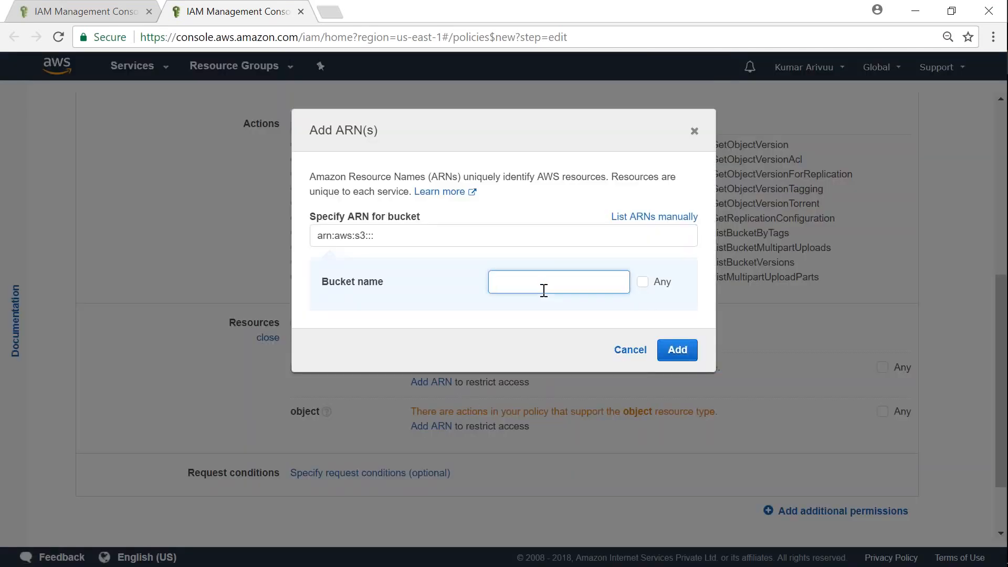
{"action": "type", "text": "logz-outout"}
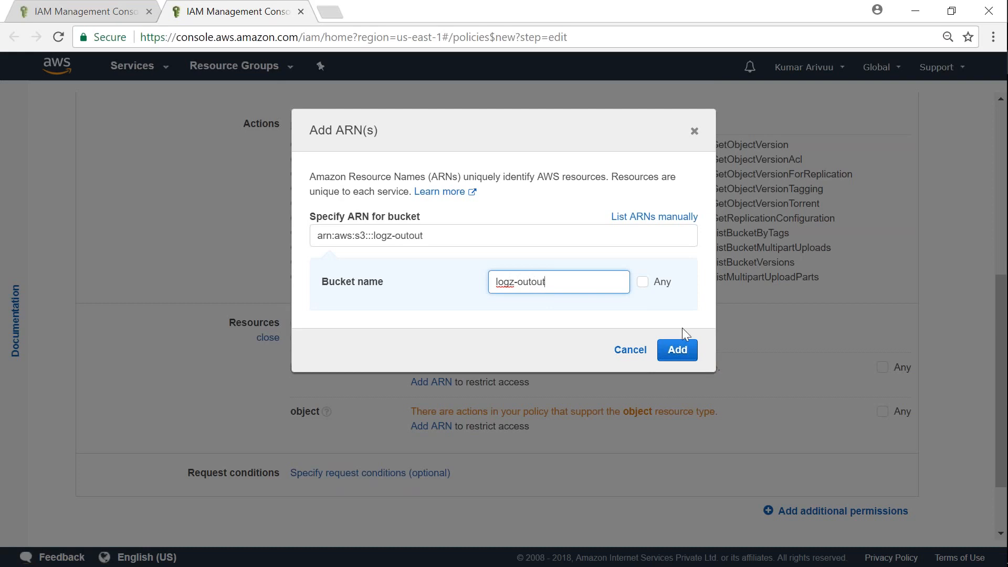
{"action": "left_click", "coordinate": [682, 352]}
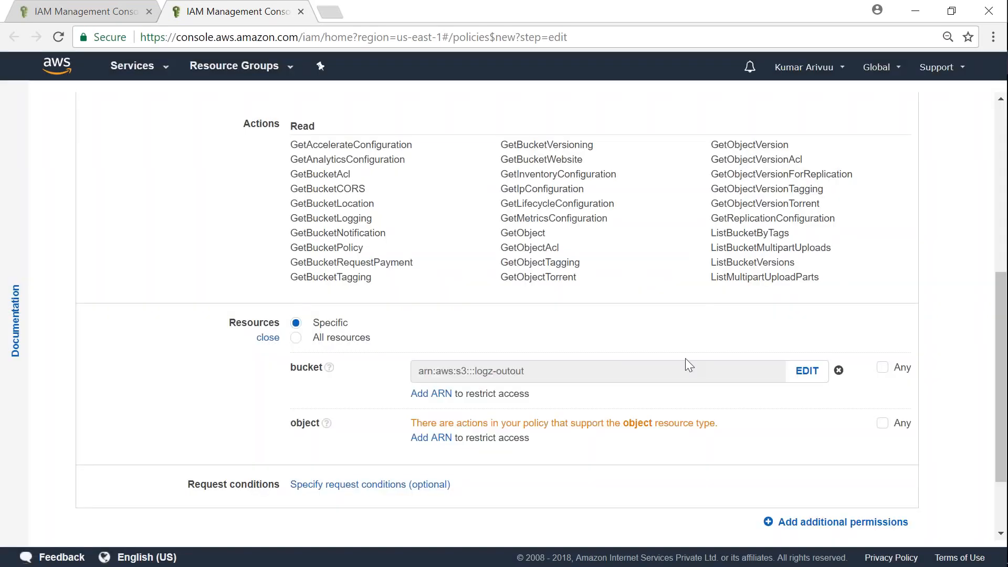
{"action": "left_click_drag", "start_coordinate": [419, 369], "coordinate": [553, 368]}
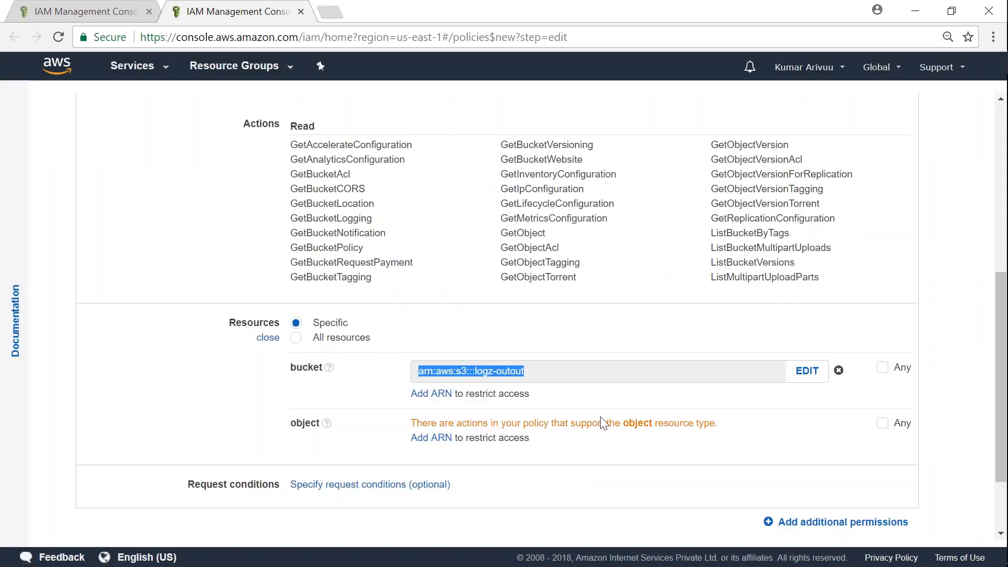
Expand Request conditions, then continue to the Review policy step
{"action": "scroll", "coordinate": [603, 422], "scroll_direction": "down", "scroll_amount": 2}
{"action": "left_click", "coordinate": [405, 389]}
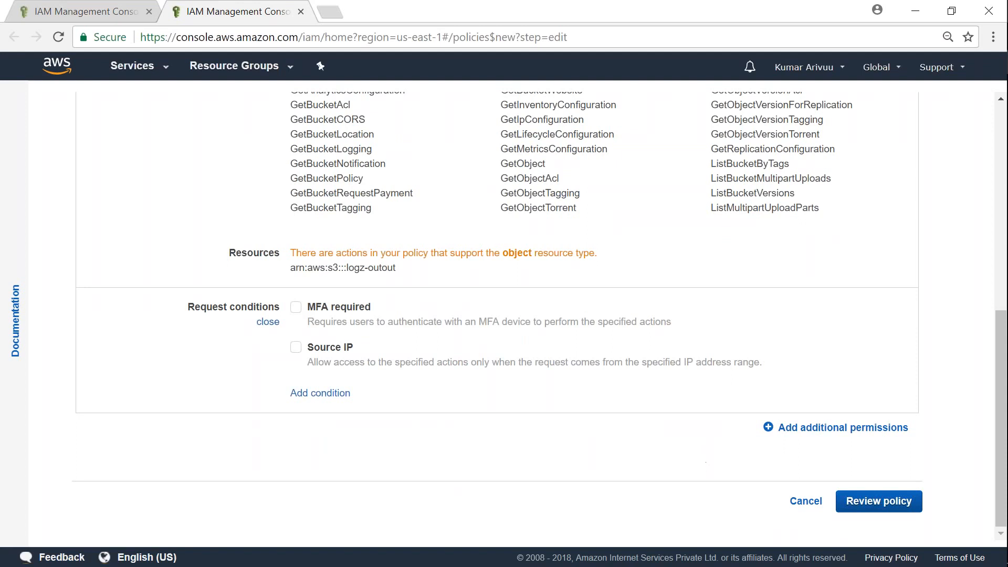
{"action": "left_click", "coordinate": [882, 505]}
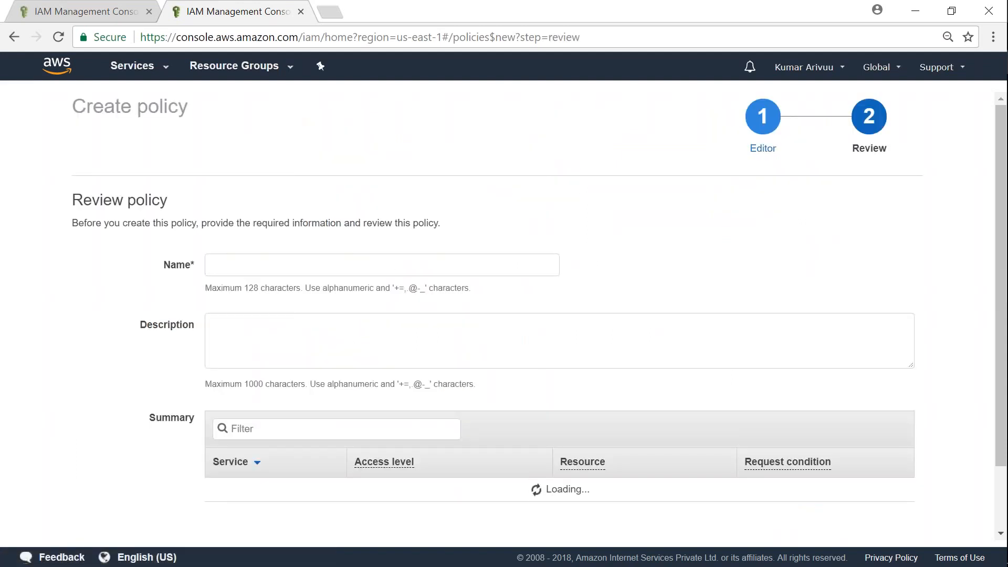
Name the policy s3-custom-policy, reuse that text as its description, and create it
{"action": "left_click", "coordinate": [353, 264]}
{"action": "scroll", "coordinate": [371, 268], "scroll_direction": "down", "scroll_amount": 3}
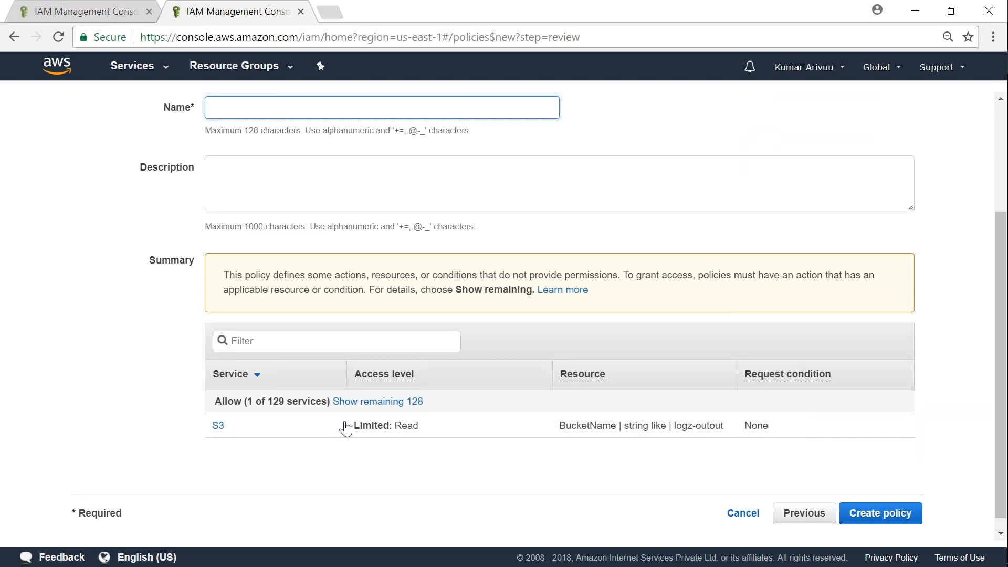
{"action": "type", "text": "s3-custom-policy"}
{"action": "key", "text": "ctrl+a"}
{"action": "left_click", "coordinate": [341, 184]}
{"action": "type", "text": "s3-custom-policy"}
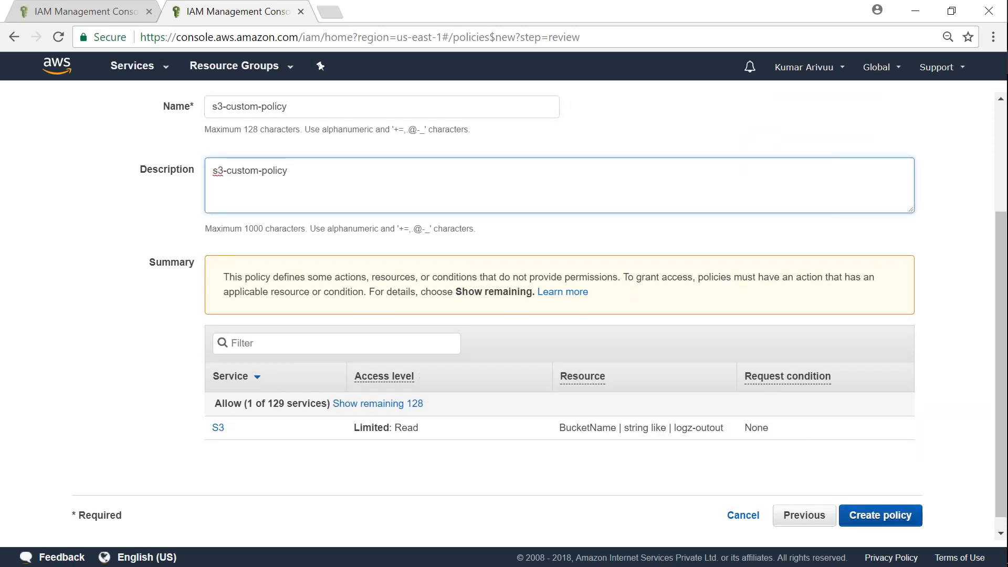
{"action": "left_click", "coordinate": [881, 513]}
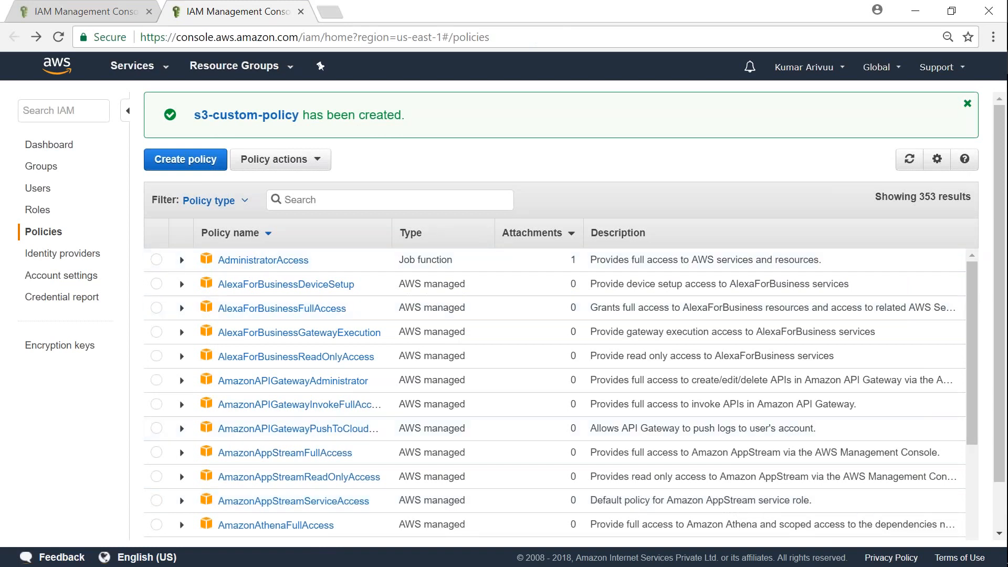
Filter policies by 's3-', view the s3-custom-policy summary, then go to the IAM Users list
{"action": "type", "text": "s3-"}
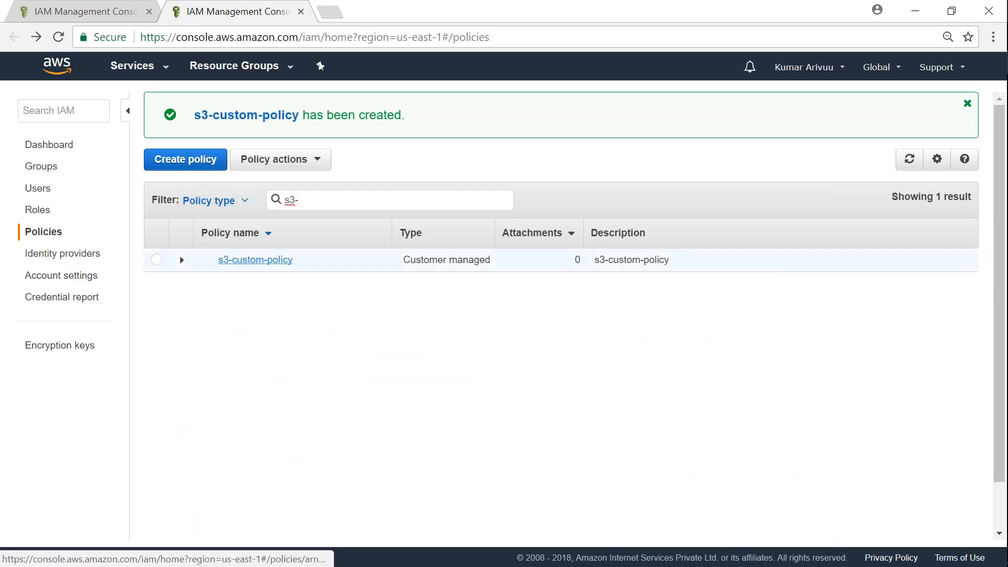
{"action": "left_click", "coordinate": [269, 260]}
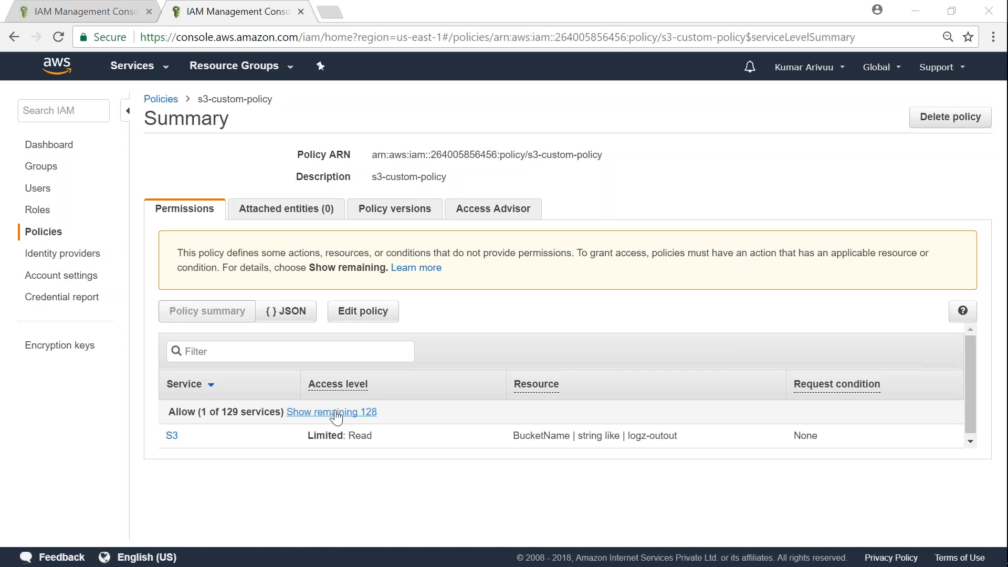
{"action": "left_click", "coordinate": [47, 188]}
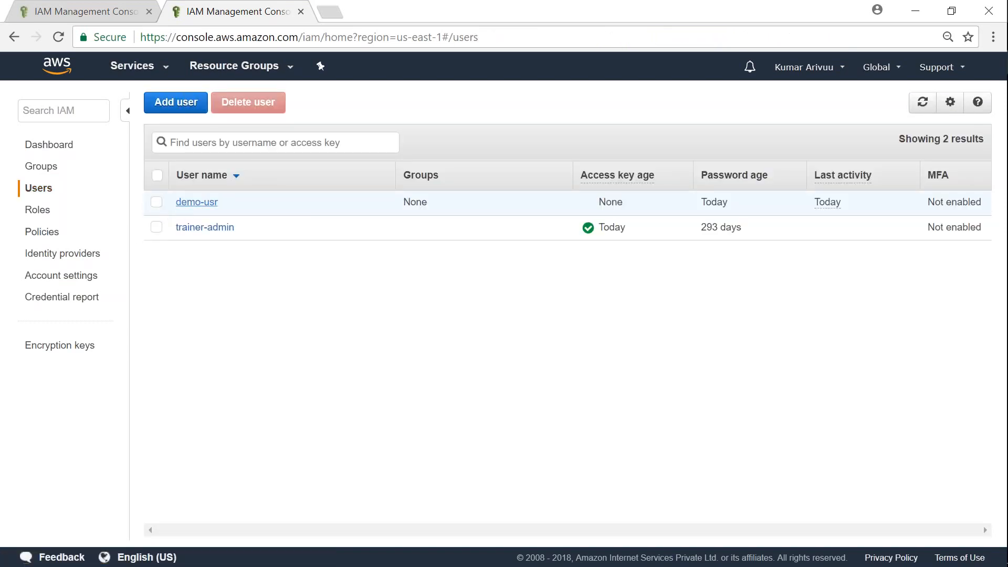
On demo-usr's page, choose Attach existing policies directly and select s3-custom-policy
{"action": "left_click", "coordinate": [206, 204]}
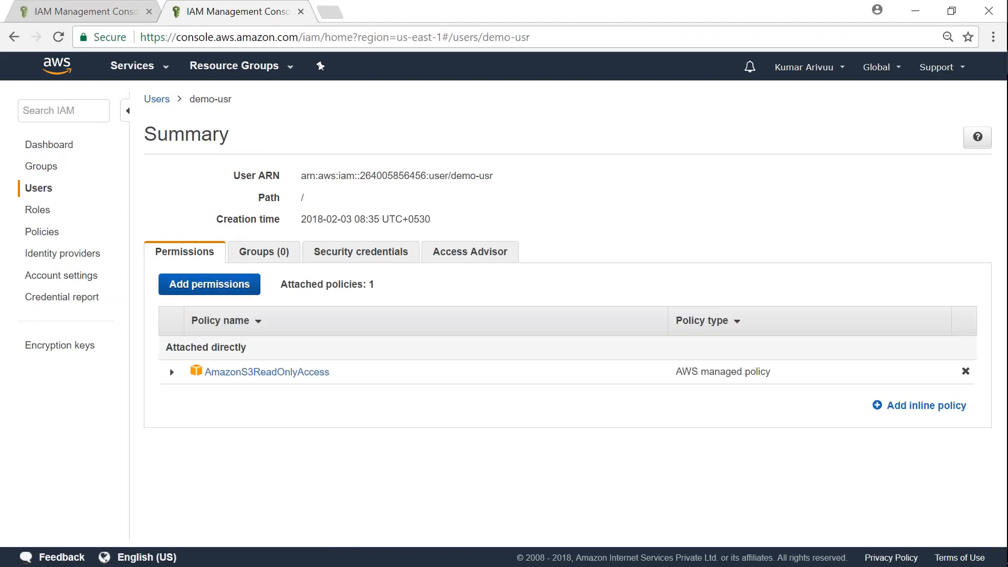
{"action": "left_click", "coordinate": [216, 293]}
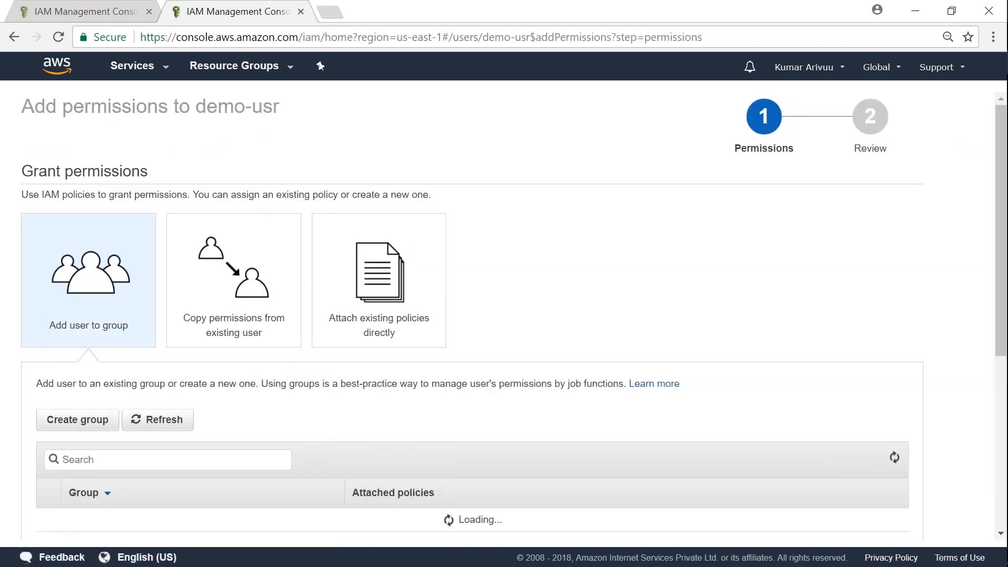
{"action": "left_click", "coordinate": [367, 310]}
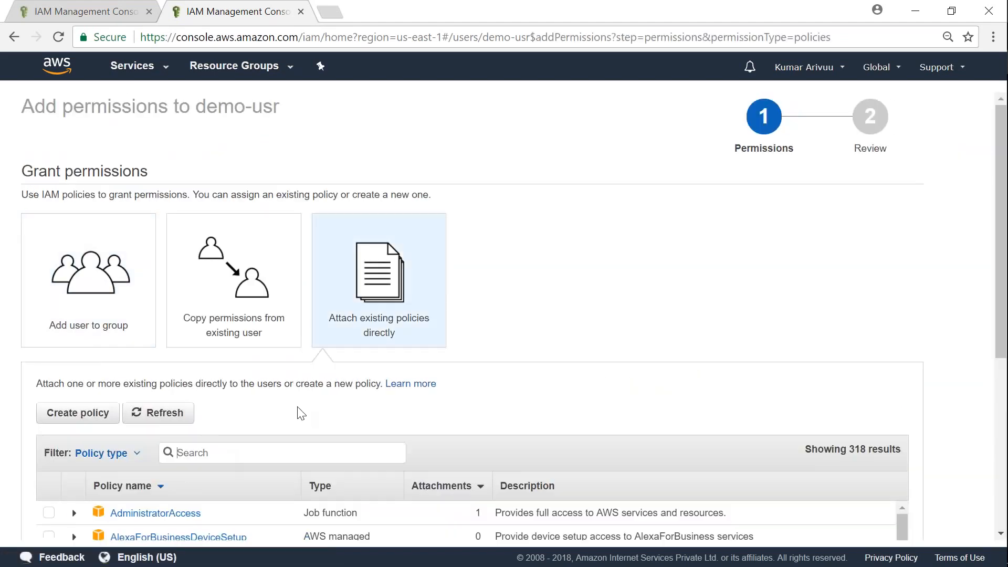
{"action": "scroll", "coordinate": [301, 413], "scroll_direction": "down", "scroll_amount": 3}
{"action": "type", "text": "s3"}
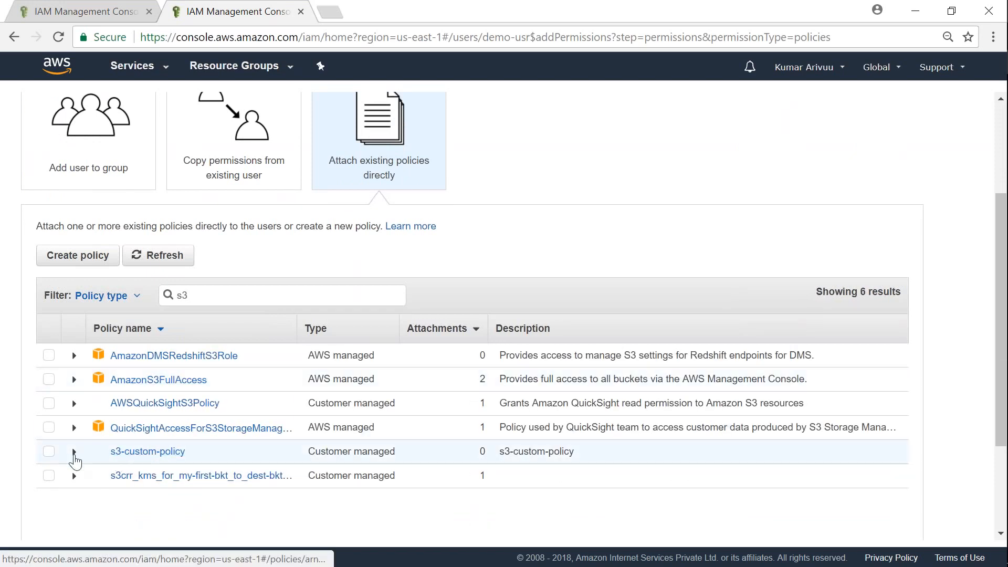
{"action": "left_click", "coordinate": [74, 453]}
{"action": "left_click", "coordinate": [49, 452]}
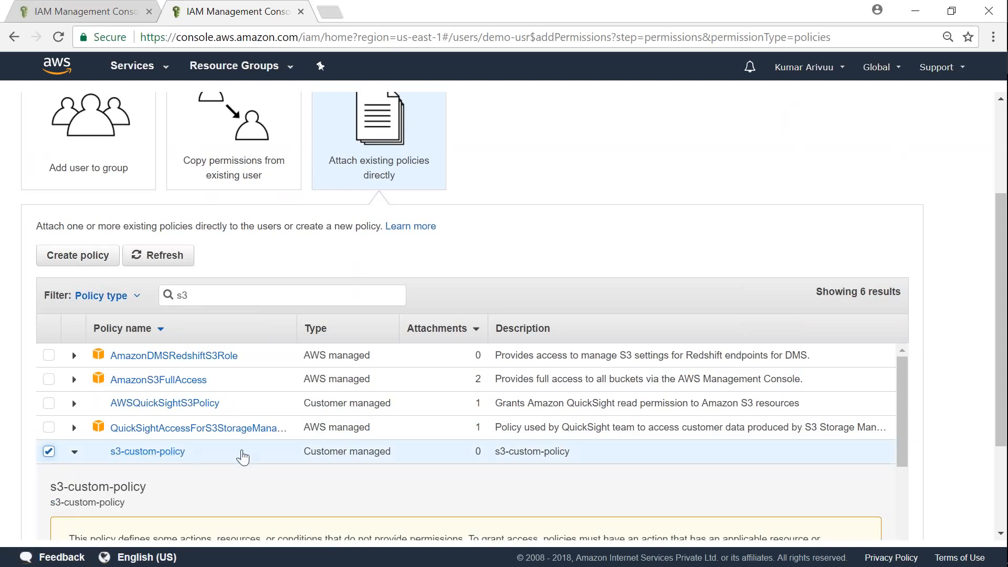
Review and confirm adding the selected policy to demo-usr
{"action": "scroll", "coordinate": [243, 457], "scroll_direction": "down", "scroll_amount": 4}
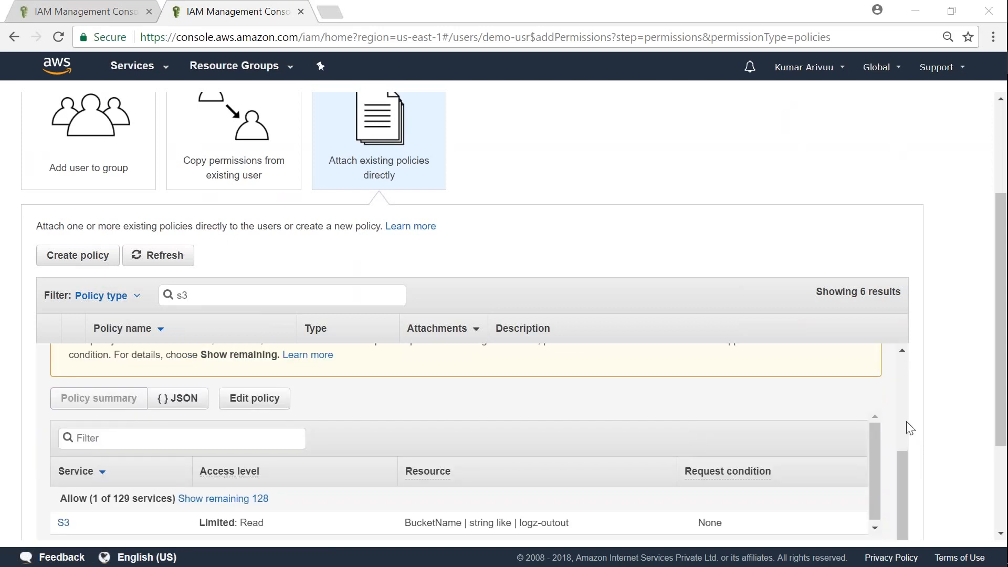
{"action": "scroll", "coordinate": [906, 421], "scroll_direction": "down", "scroll_amount": 3}
{"action": "left_click", "coordinate": [892, 499]}
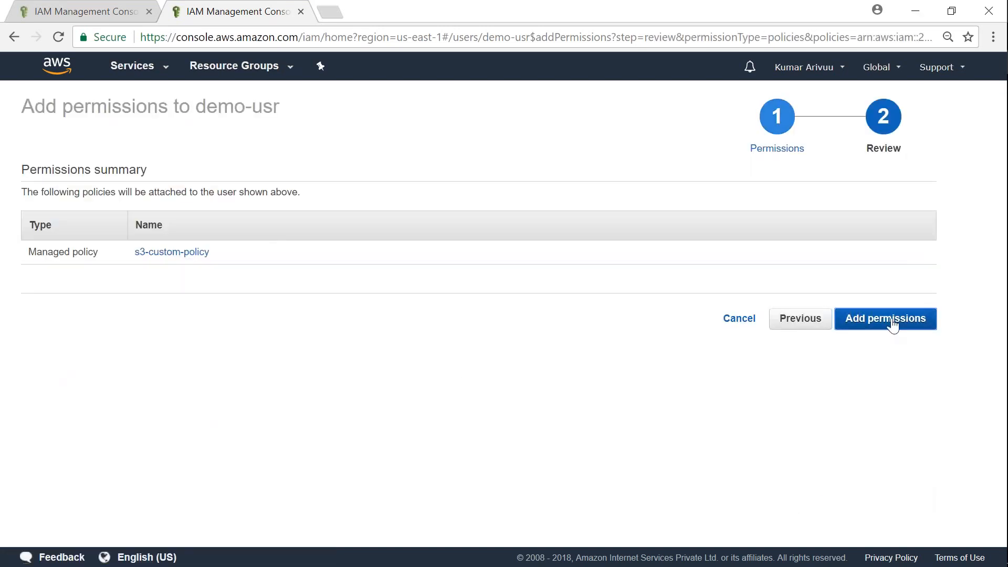
{"action": "left_click", "coordinate": [893, 323]}
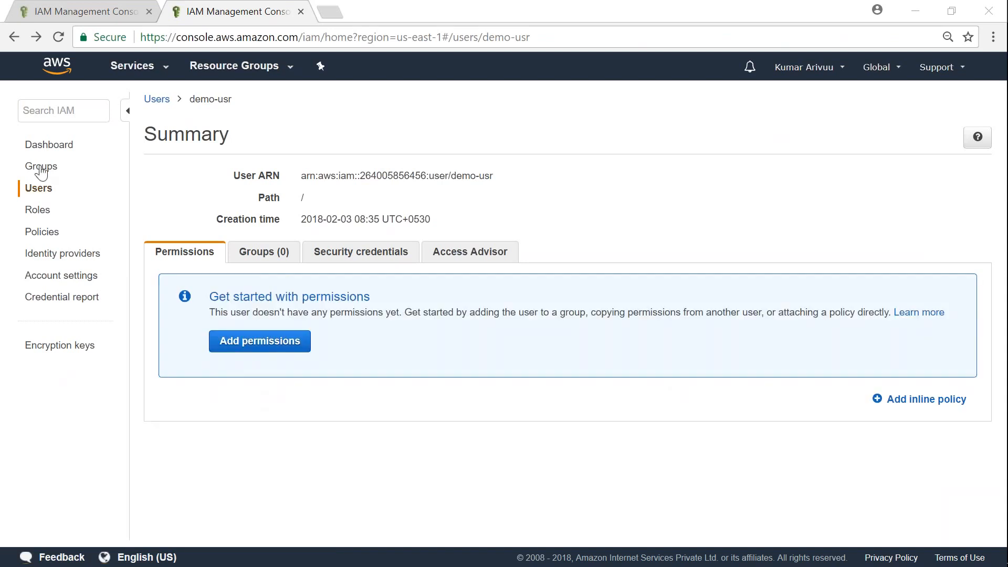
Open the IAM Groups list, then go back to demo-usr's summary in the other tab
{"action": "left_click", "coordinate": [42, 166]}
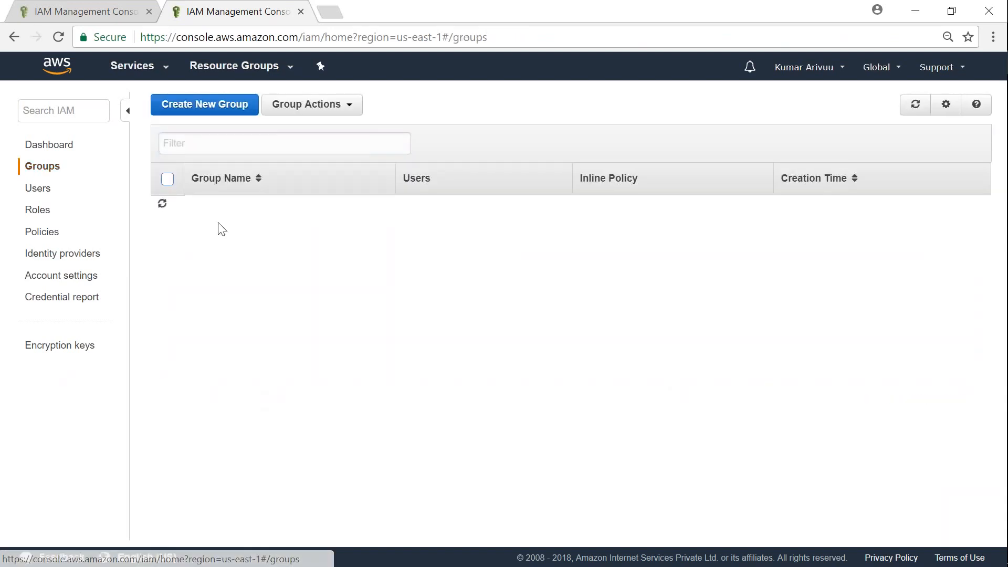
{"action": "left_click", "coordinate": [116, 10]}
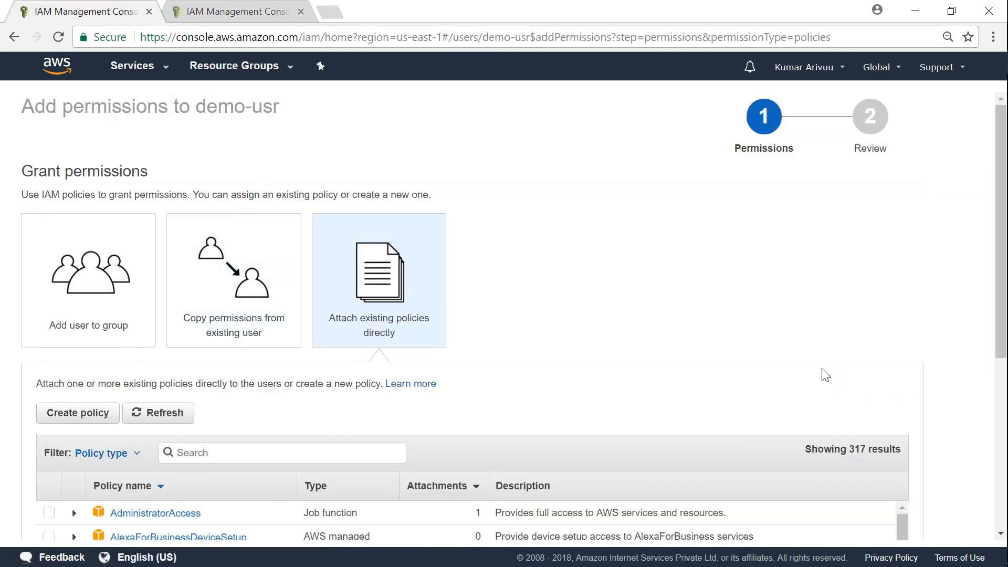
{"action": "scroll", "coordinate": [851, 399], "scroll_direction": "down", "scroll_amount": 5}
{"action": "left_click", "coordinate": [814, 500]}
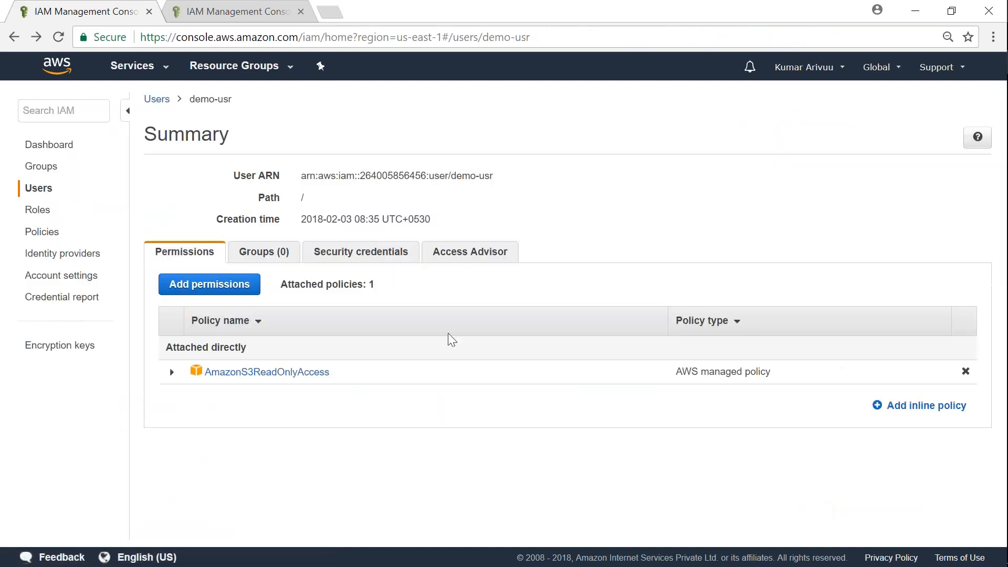
Detach AmazonS3ReadOnlyAccess from demo-usr and dismiss the 'Entity does not exist' error
{"action": "left_click_drag", "start_coordinate": [232, 100], "coordinate": [189, 103]}
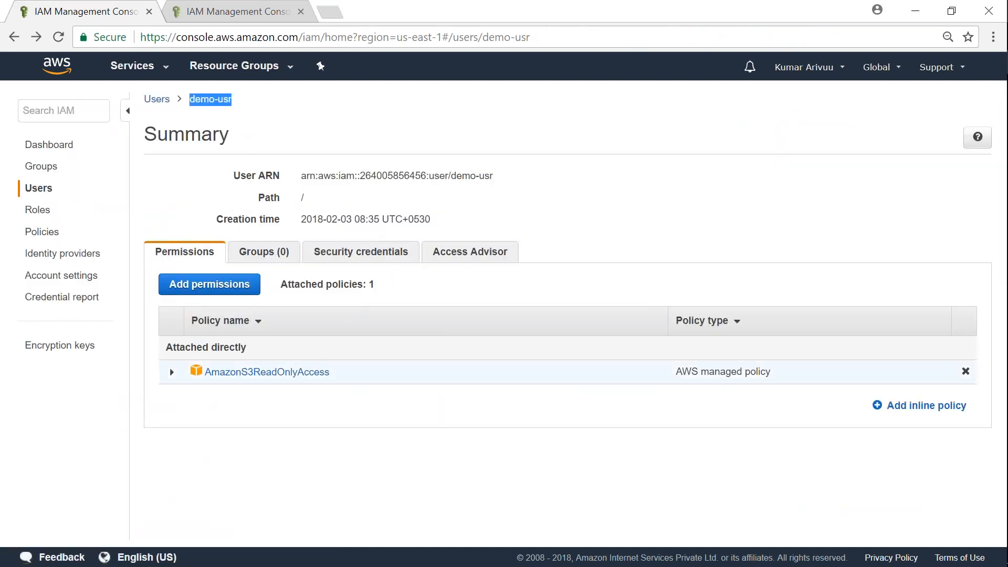
{"action": "left_click", "coordinate": [965, 371]}
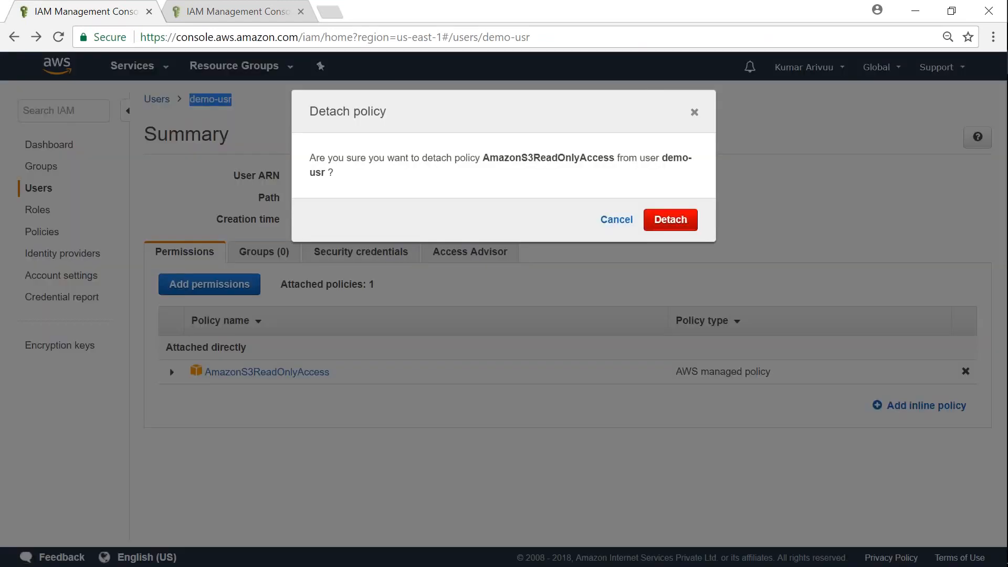
{"action": "left_click", "coordinate": [674, 240]}
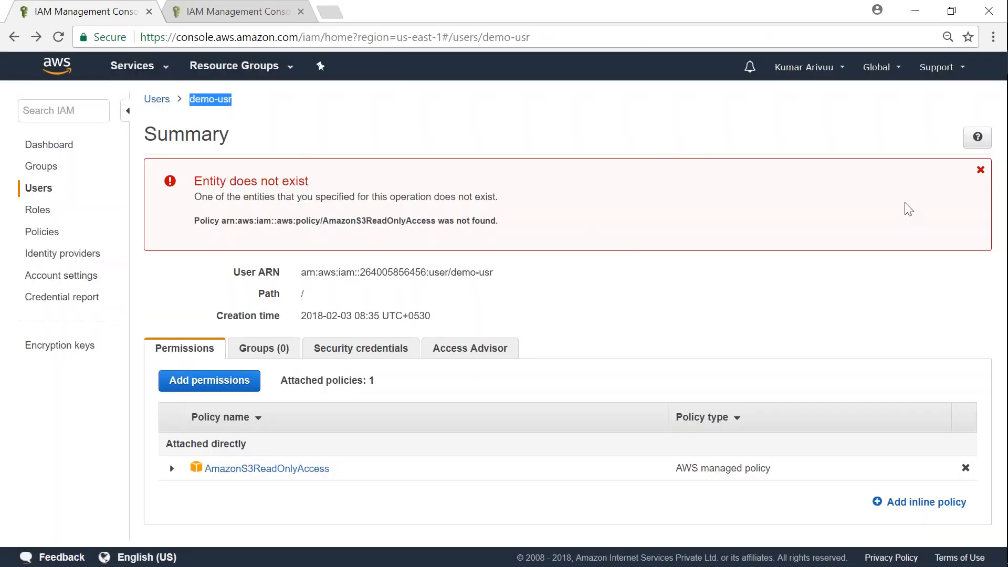
{"action": "left_click", "coordinate": [980, 169]}
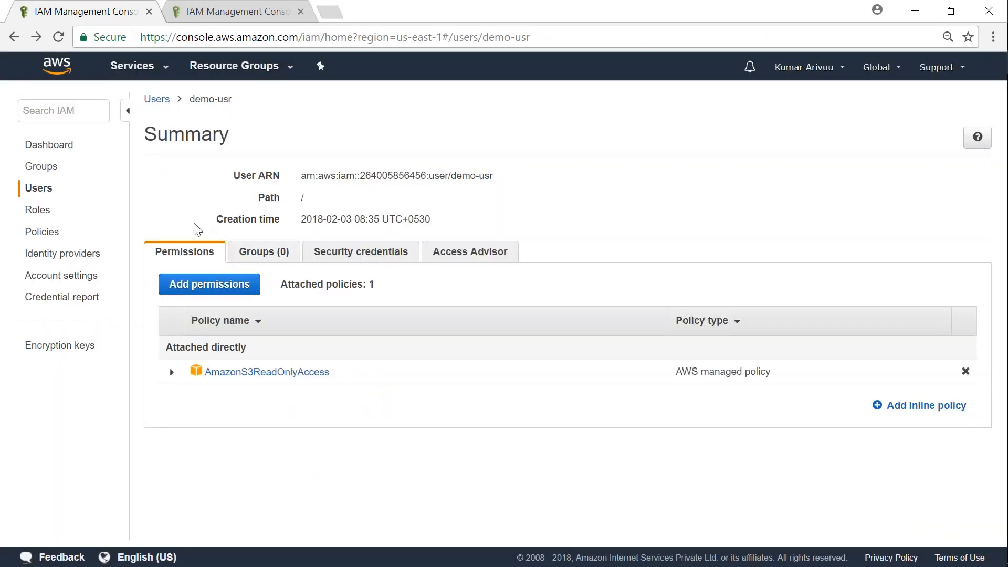
Reopen and reload demo-usr's summary, then confirm it belongs to no groups
{"action": "left_click", "coordinate": [261, 254]}
{"action": "left_click", "coordinate": [205, 256]}
{"action": "left_click", "coordinate": [38, 188]}
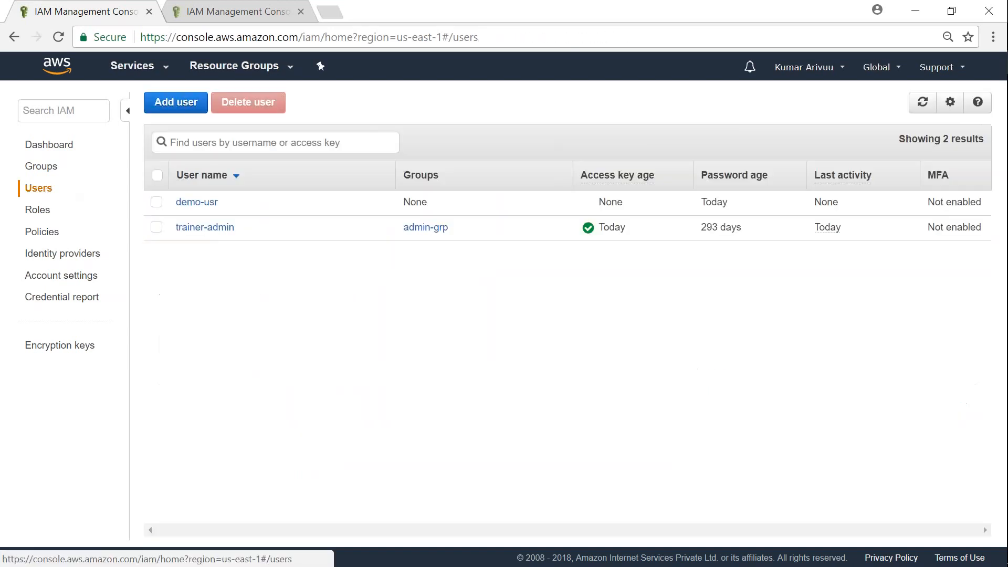
{"action": "left_click", "coordinate": [196, 202]}
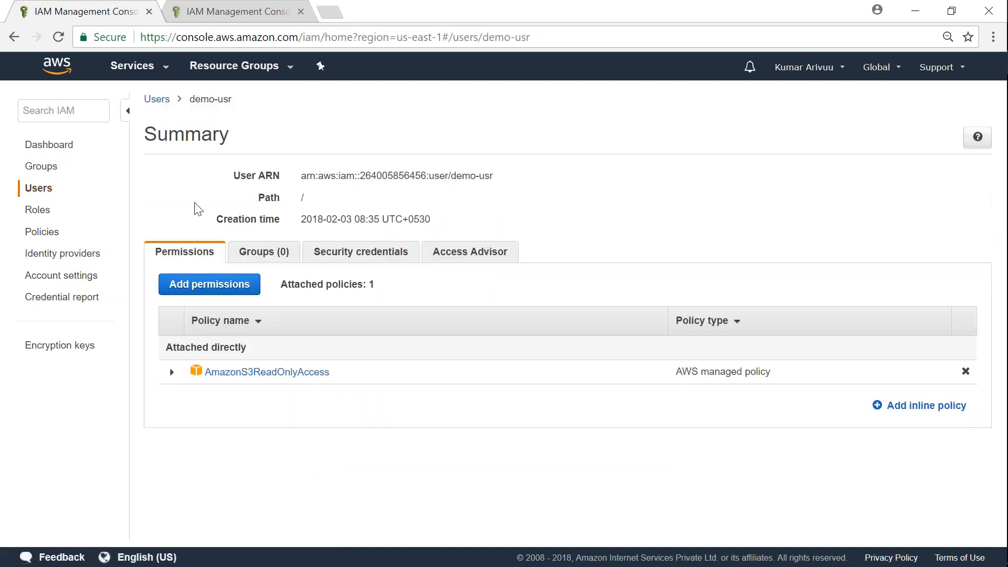
{"action": "left_click", "coordinate": [58, 38]}
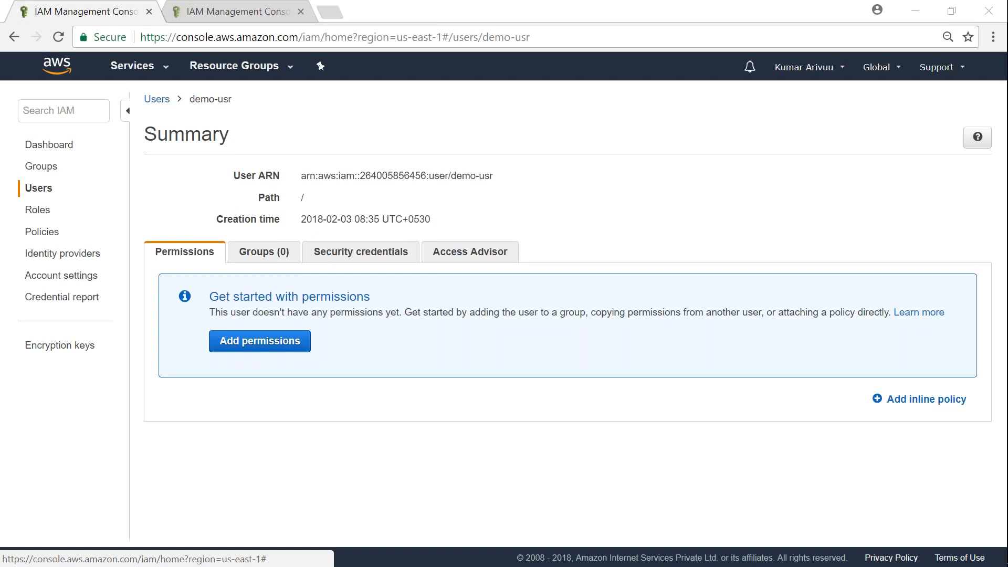
{"action": "left_click", "coordinate": [264, 251]}
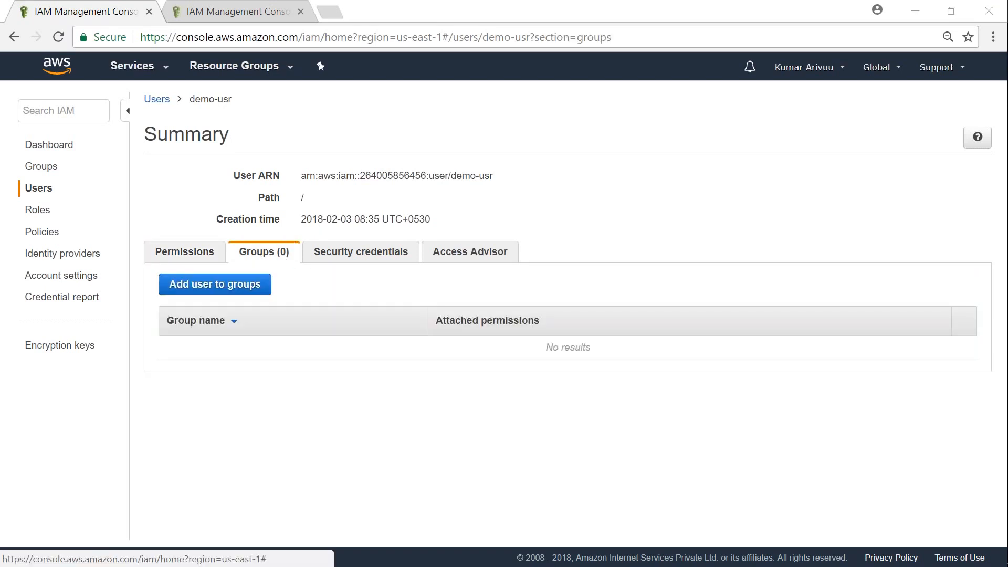
Start a new IAM group named srv-adm-grp
{"action": "left_click", "coordinate": [229, 7]}
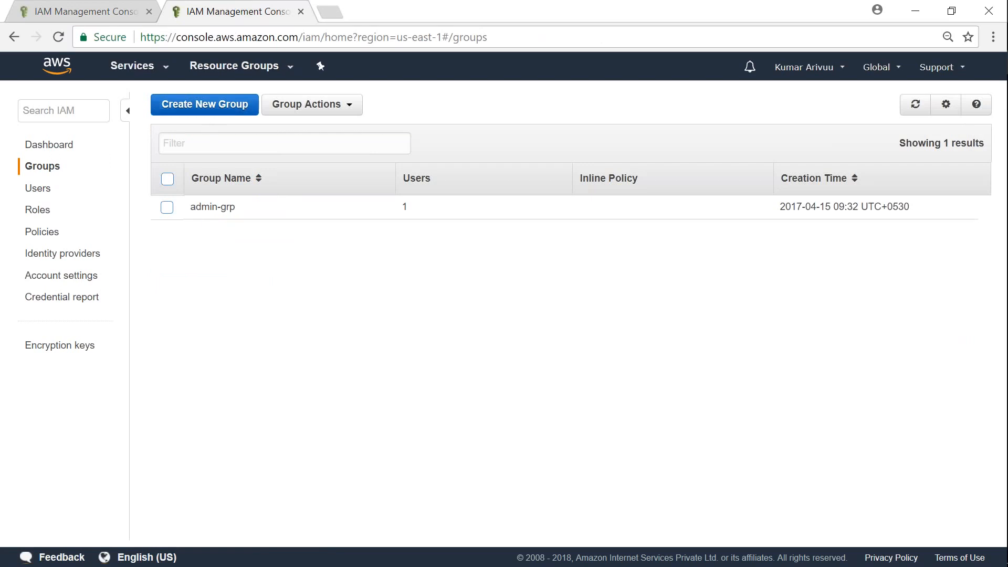
{"action": "left_click", "coordinate": [204, 103]}
{"action": "left_click", "coordinate": [402, 166]}
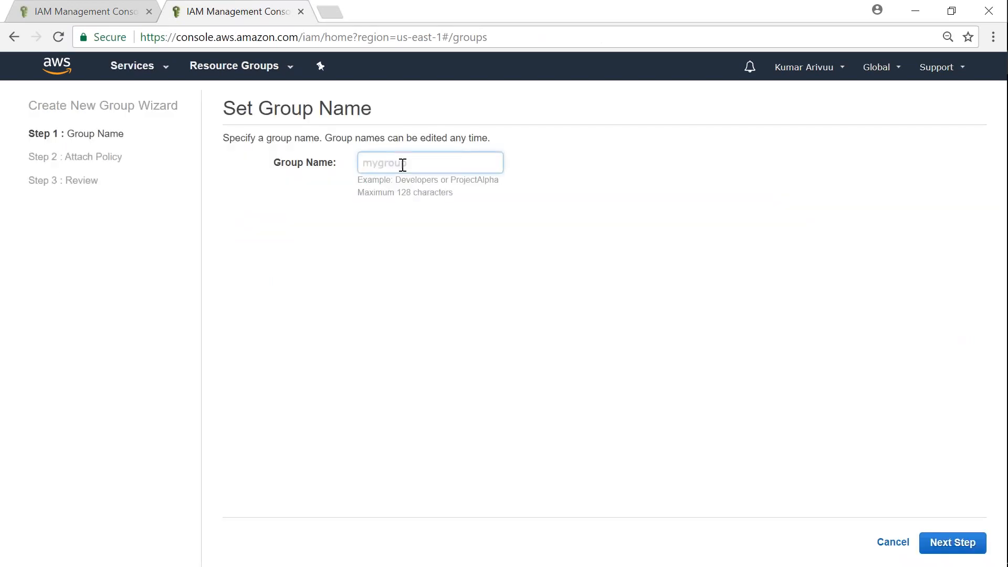
{"action": "type", "text": "srv-adm-grp"}
{"action": "left_click", "coordinate": [959, 549]}
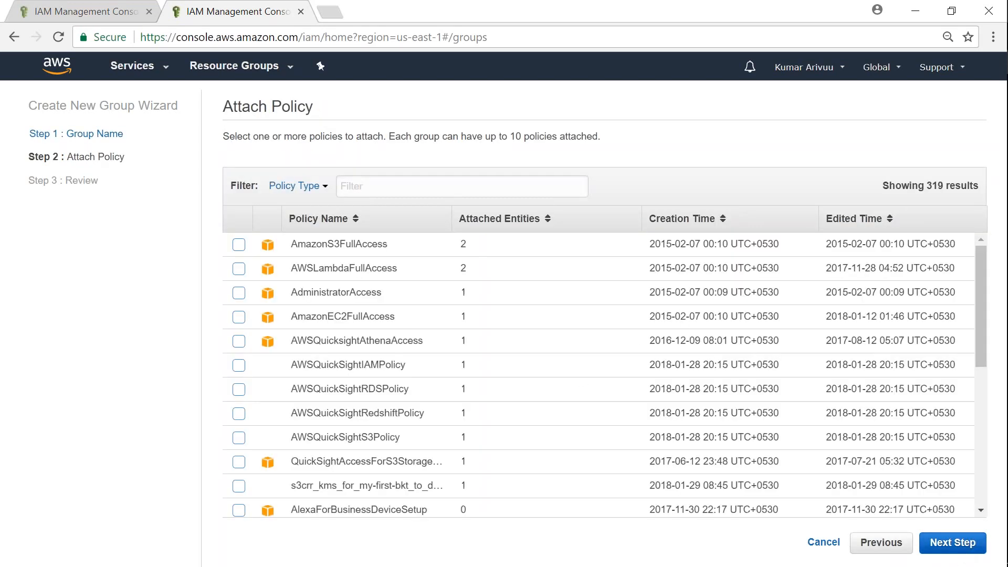
Filter policies by 'ec2rea', attach AmazonEC2ReadOnlyAccess, and create the group
{"action": "left_click", "coordinate": [386, 184]}
{"action": "type", "text": "ec2"}
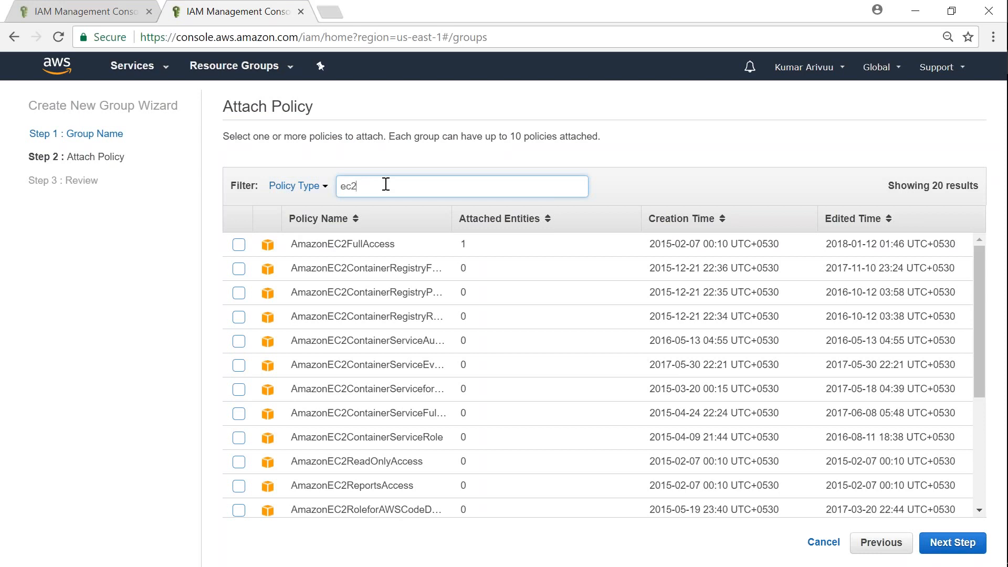
{"action": "type", "text": "f"}
{"action": "key", "text": "BackSpace"}
{"action": "type", "text": "rea"}
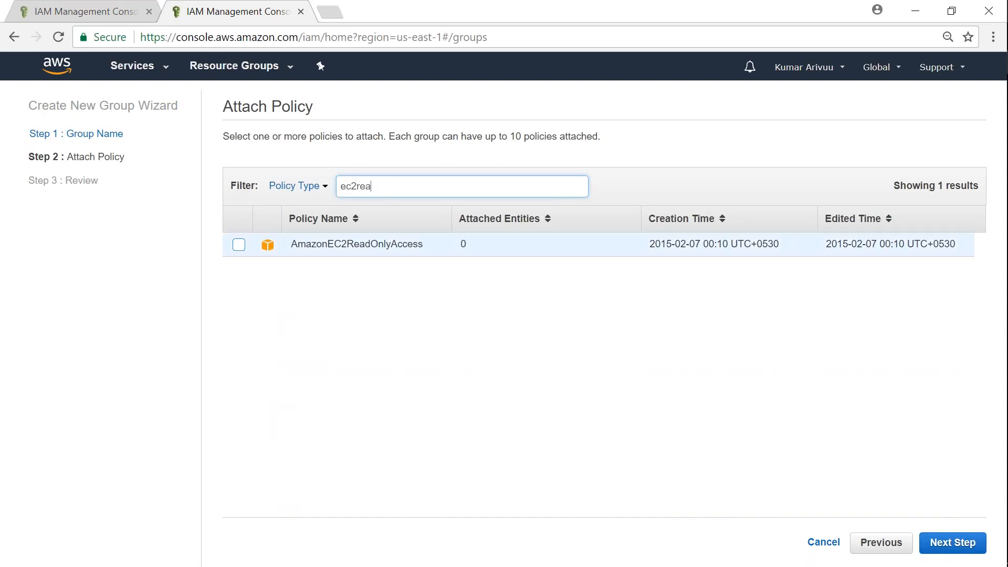
{"action": "left_click", "coordinate": [239, 244]}
{"action": "left_click", "coordinate": [955, 546]}
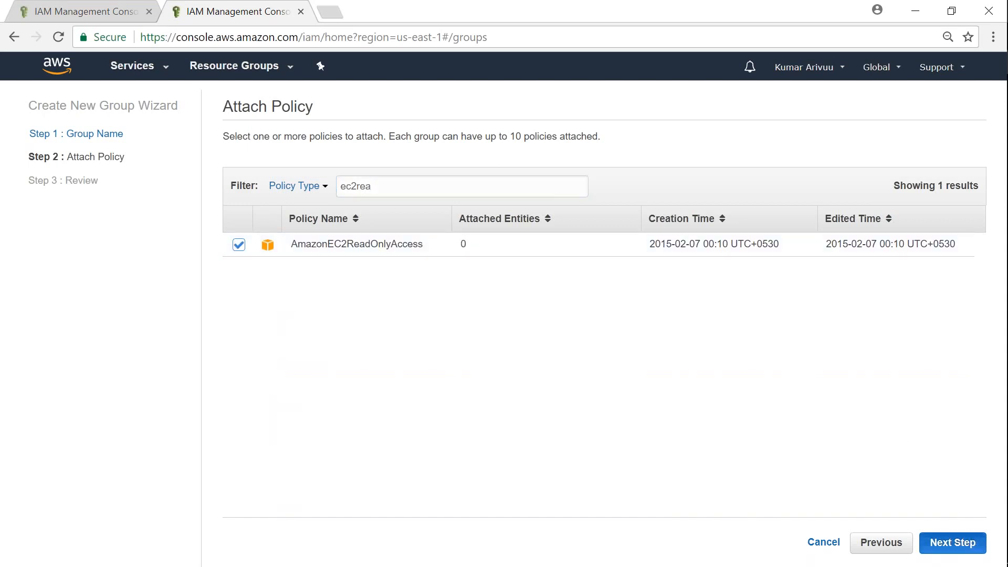
{"action": "left_click", "coordinate": [955, 546]}
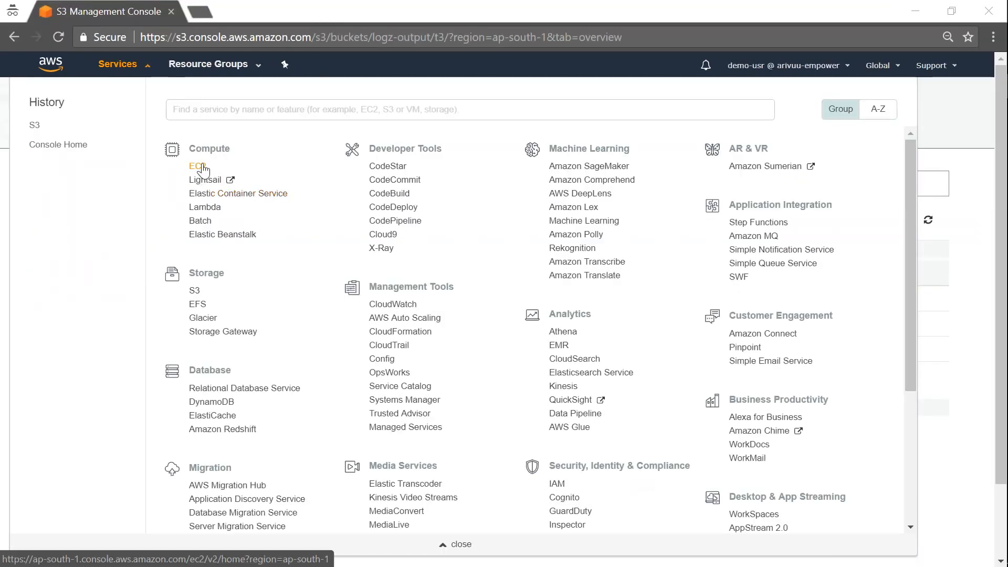
Add demo-usr to srv-adm-grp, then view the group's attached policies
{"action": "left_click", "coordinate": [203, 169]}
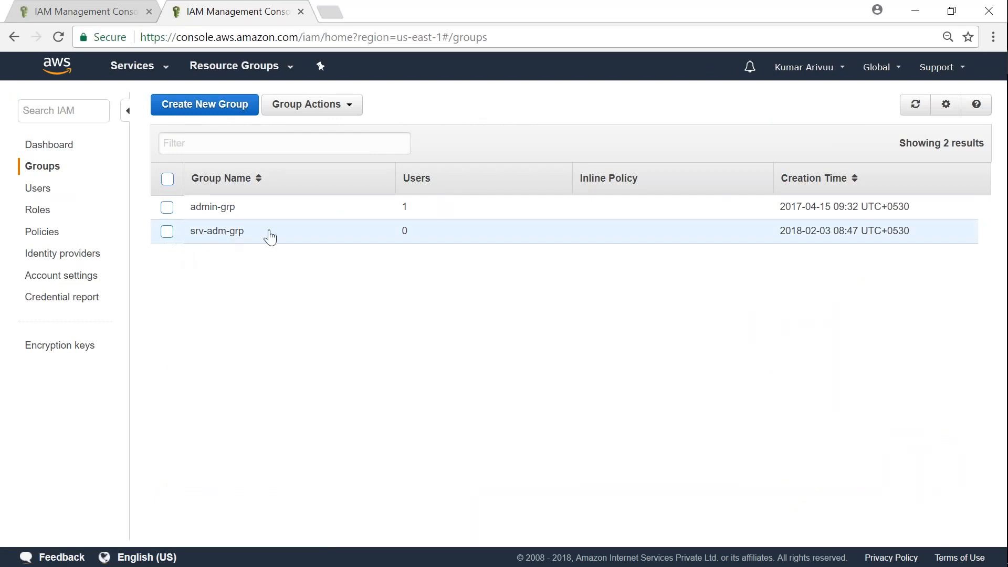
{"action": "left_click", "coordinate": [214, 231]}
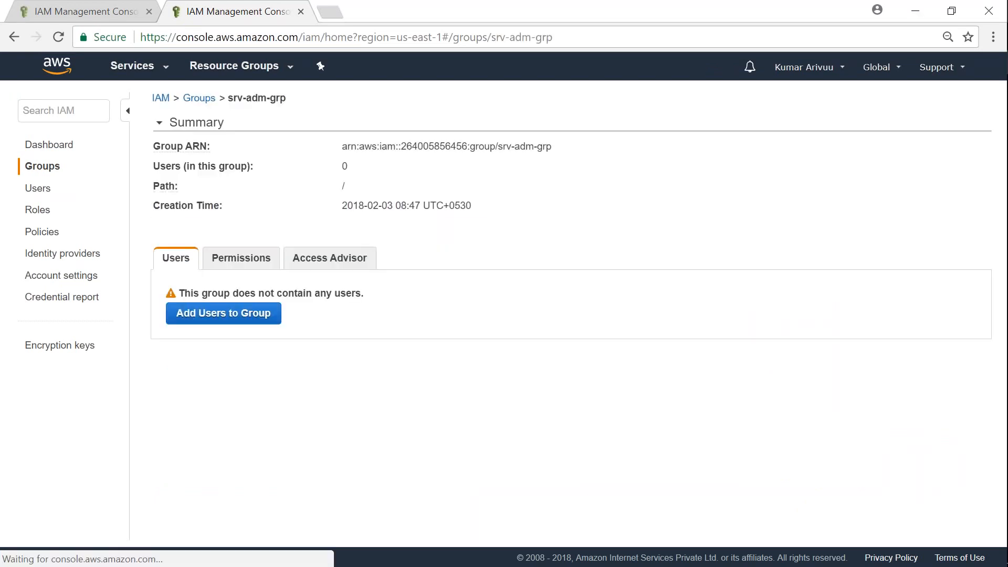
{"action": "left_click", "coordinate": [224, 317]}
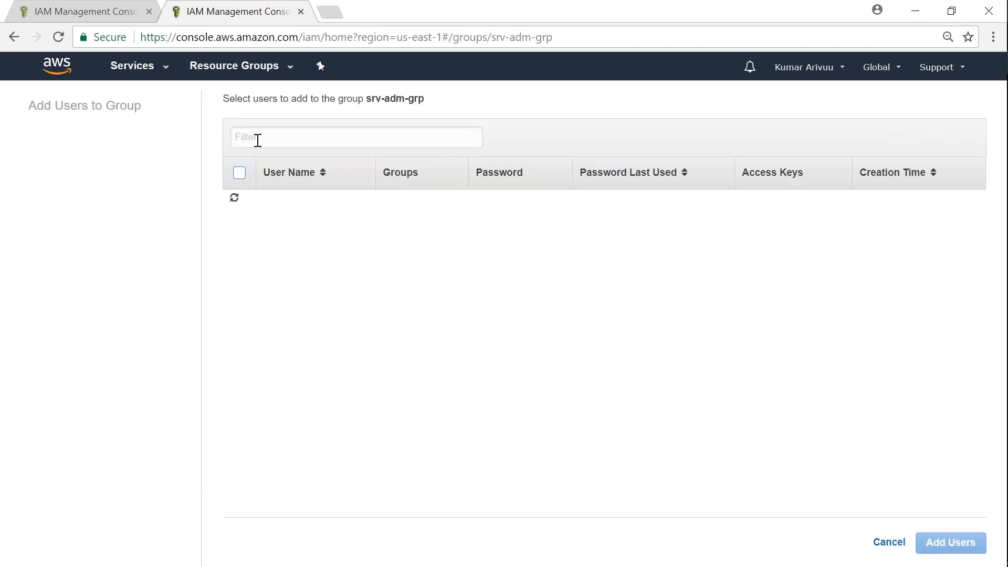
{"action": "left_click", "coordinate": [239, 201]}
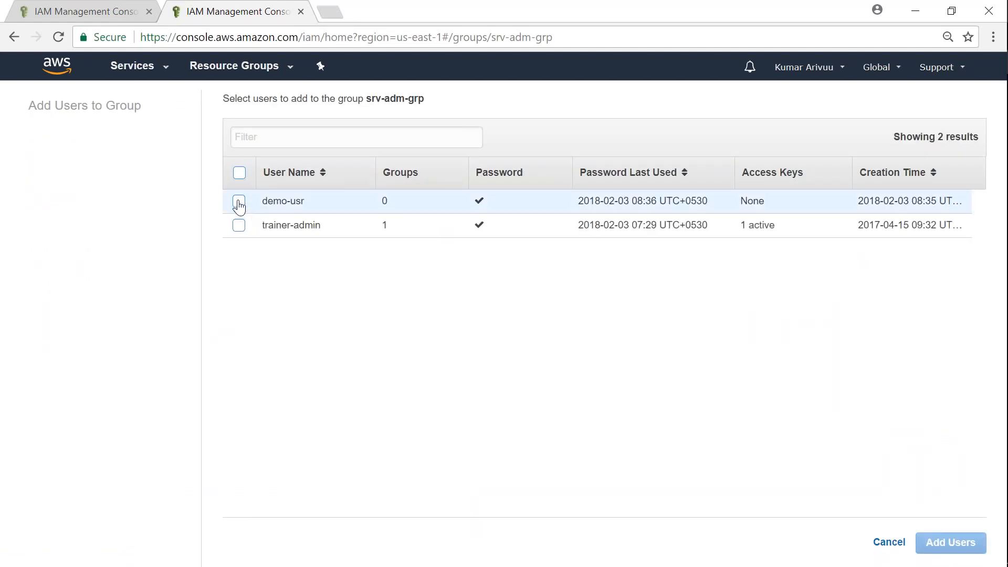
{"action": "mouse_move", "coordinate": [972, 564]}
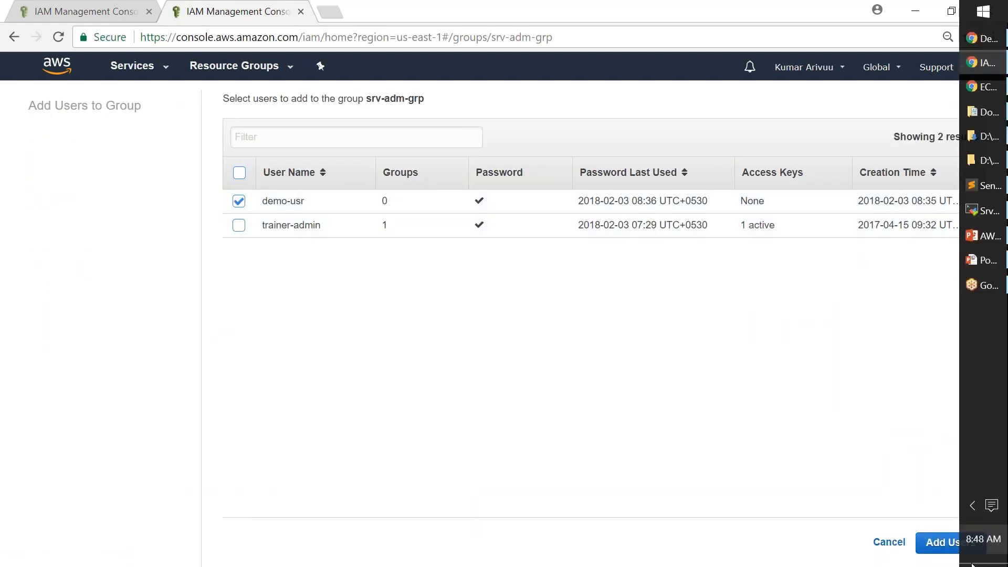
{"action": "left_click", "coordinate": [938, 546]}
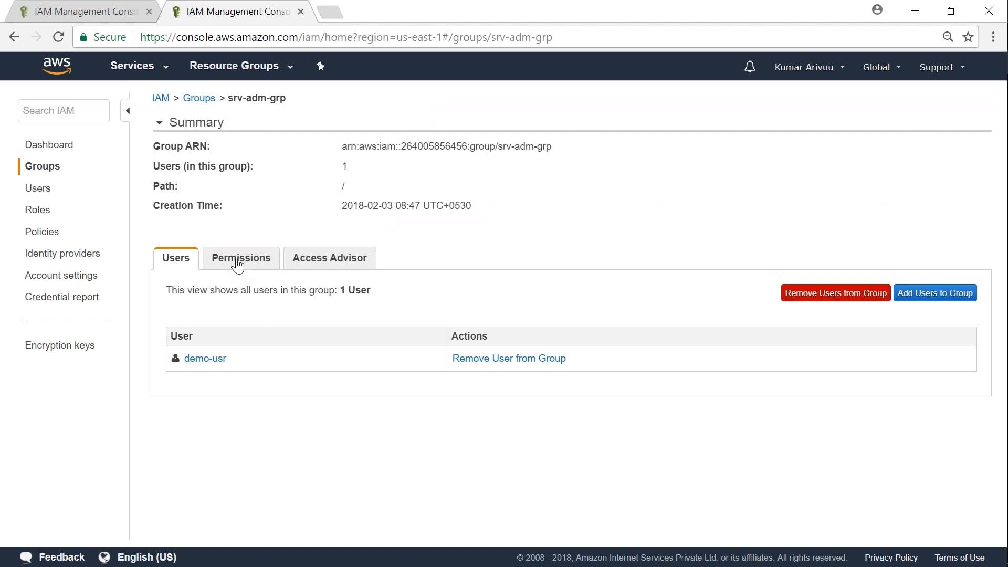
{"action": "left_click", "coordinate": [237, 266]}
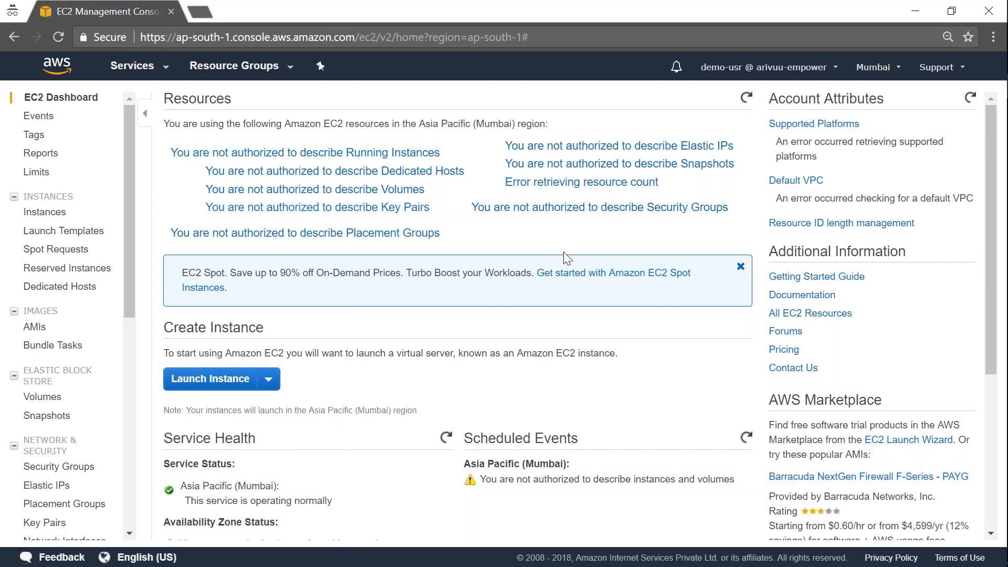
Refresh the EC2 resource counts, open the empty Mumbai Instances list and enlarge its details pane
{"action": "left_click", "coordinate": [746, 98]}
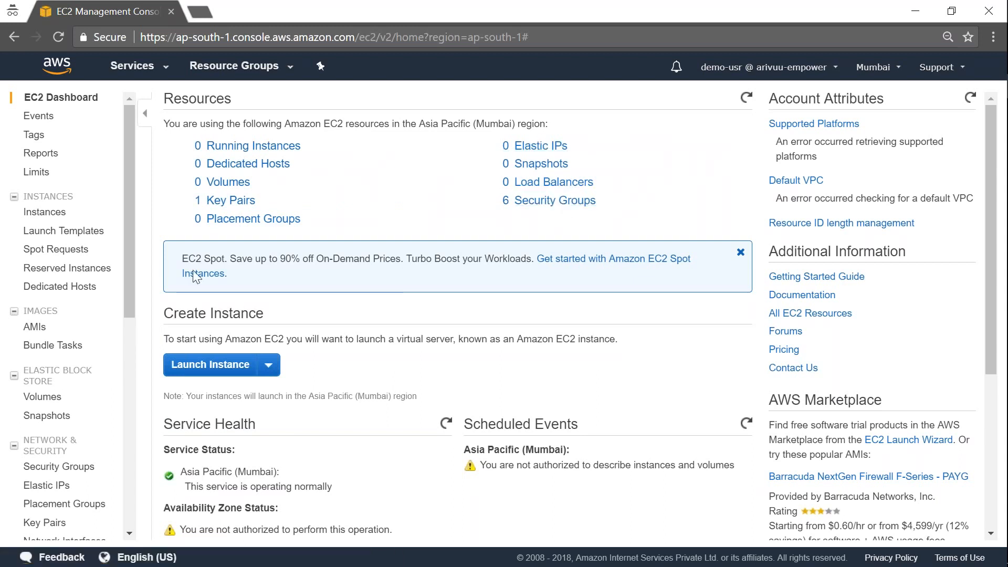
{"action": "left_click", "coordinate": [46, 212]}
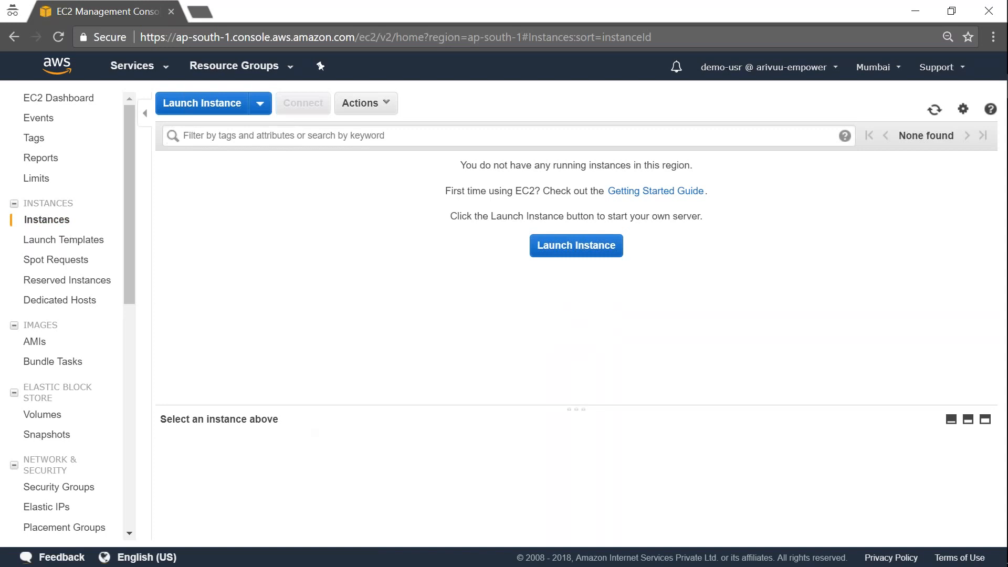
{"action": "left_click_drag", "start_coordinate": [308, 407], "coordinate": [376, 285]}
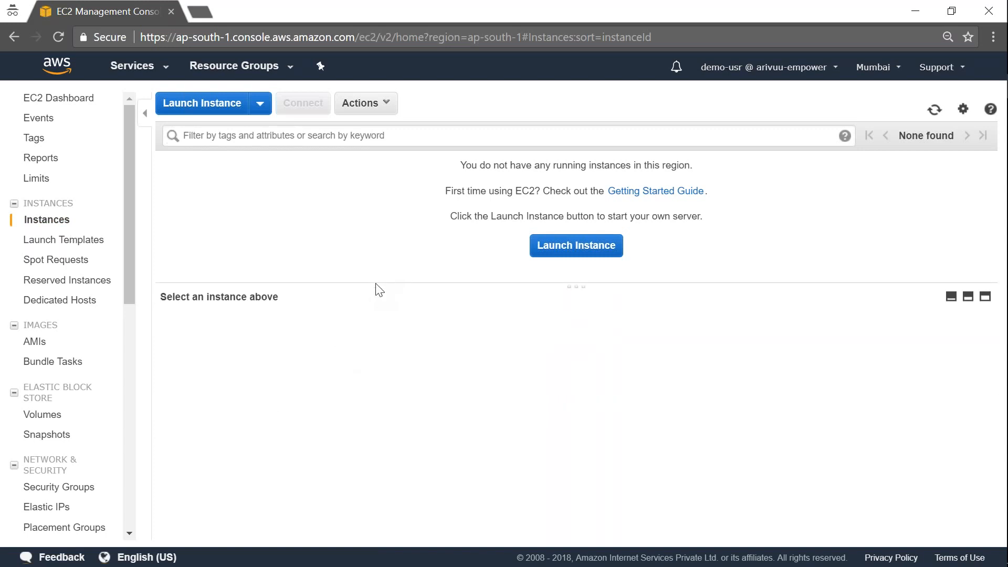
Leave the launch wizard and try creating key pair 'demo-key' as the demo user, which is denied
{"action": "left_click", "coordinate": [570, 248]}
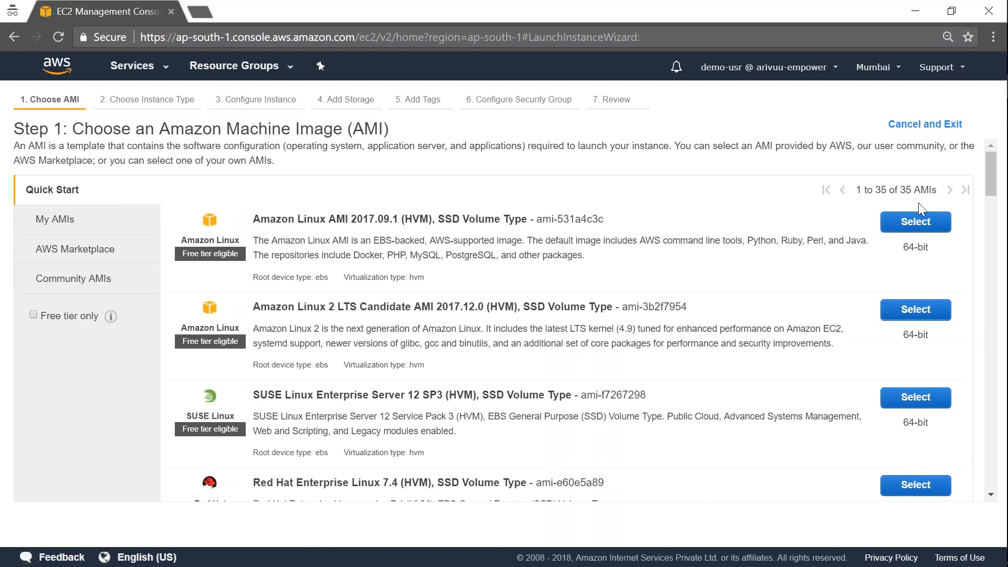
{"action": "left_click", "coordinate": [913, 126]}
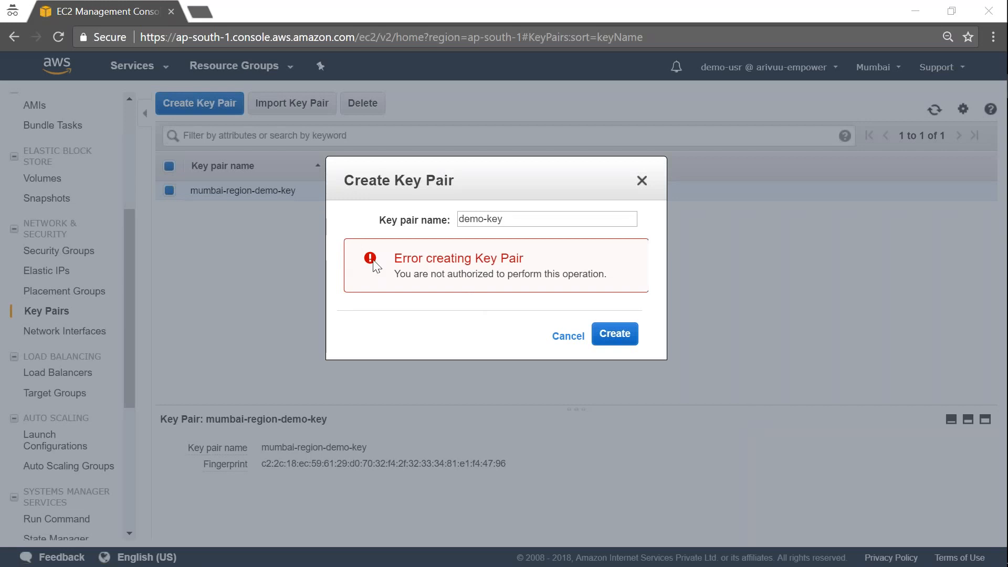
{"action": "left_click", "coordinate": [503, 224]}
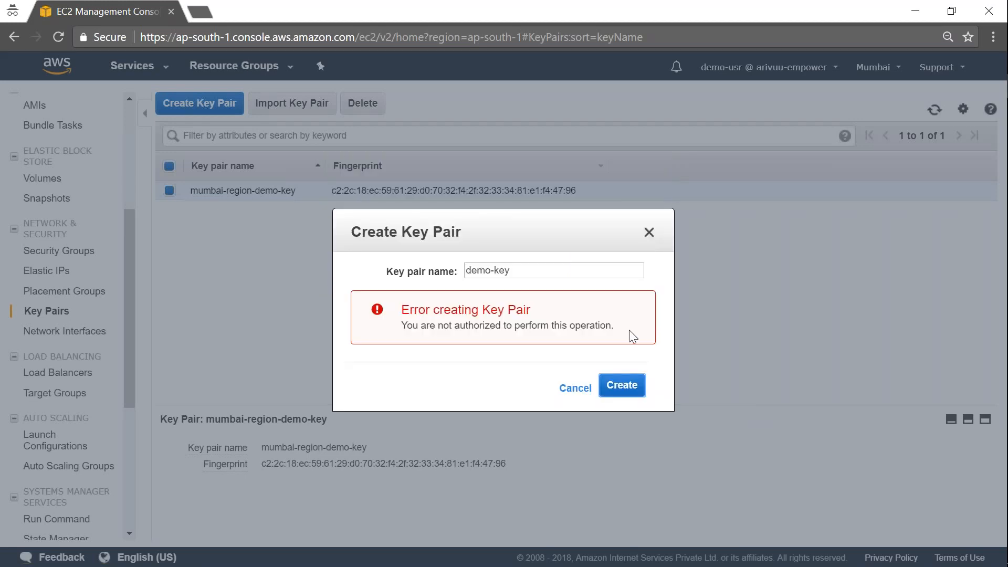
{"action": "left_click_drag", "start_coordinate": [545, 241], "coordinate": [535, 160]}
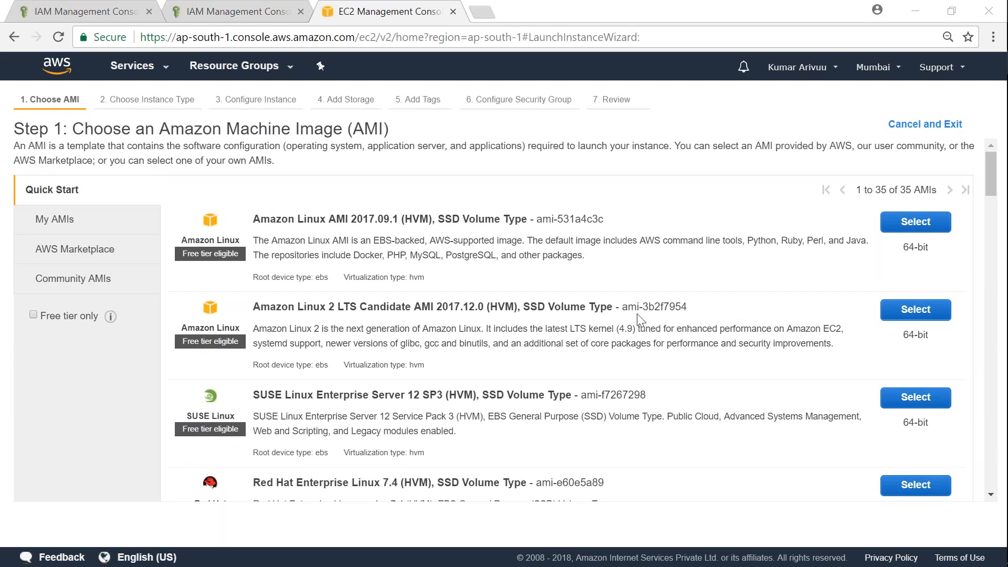
Choose Amazon Linux 2 on t2.micro with public IP auto-assign enabled and no IAM role
{"action": "left_click", "coordinate": [911, 311]}
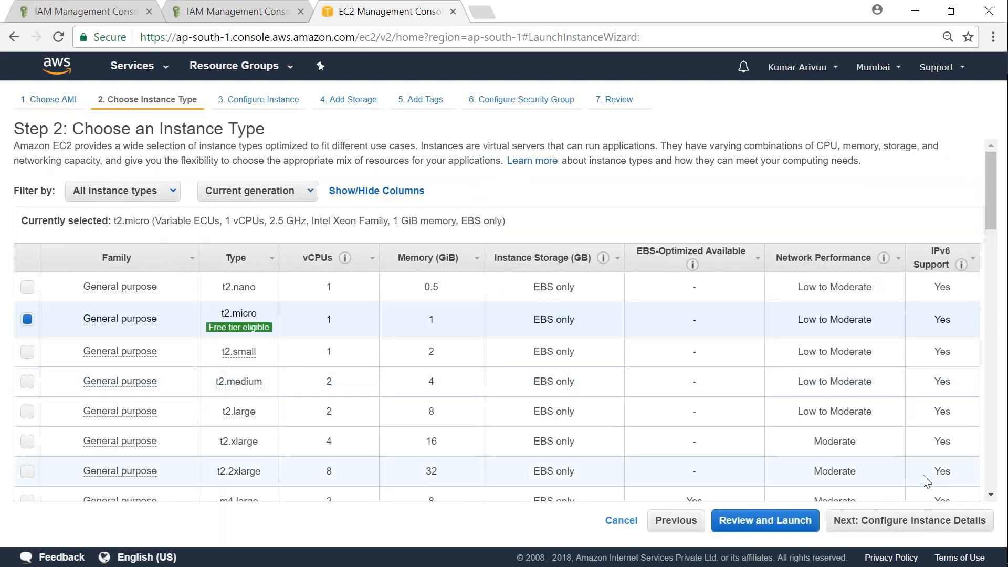
{"action": "left_click", "coordinate": [881, 523]}
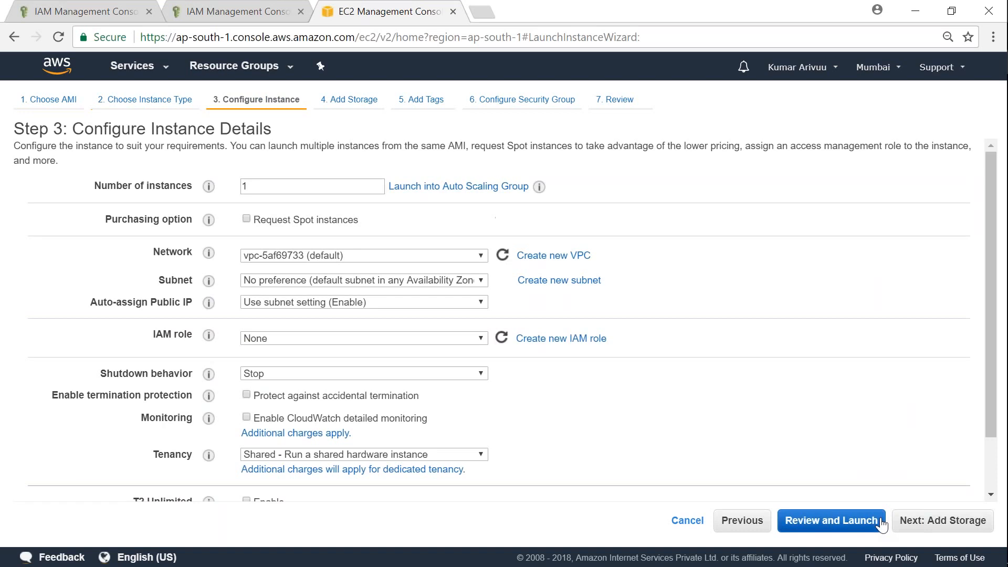
{"action": "left_click", "coordinate": [360, 302]}
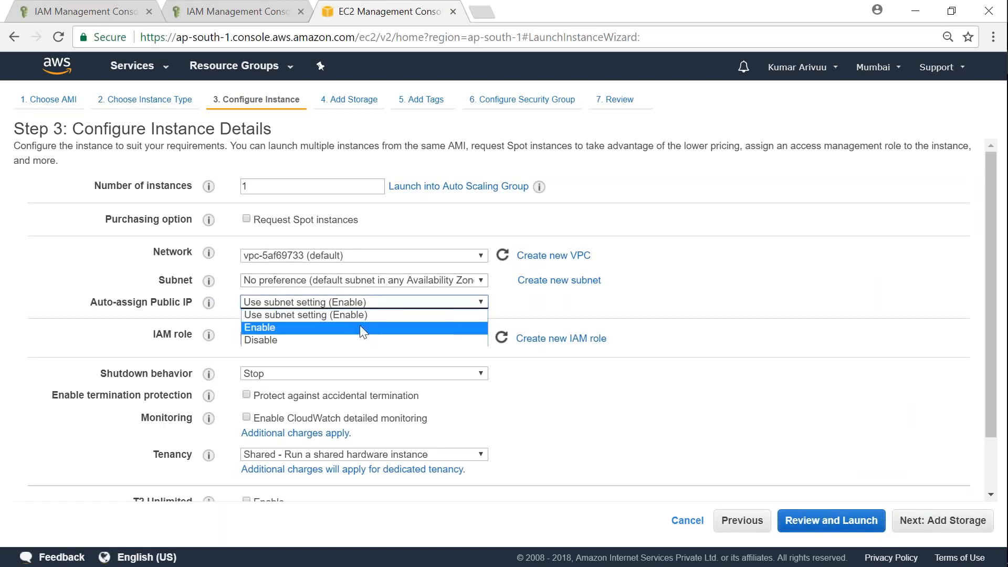
{"action": "left_click", "coordinate": [359, 326]}
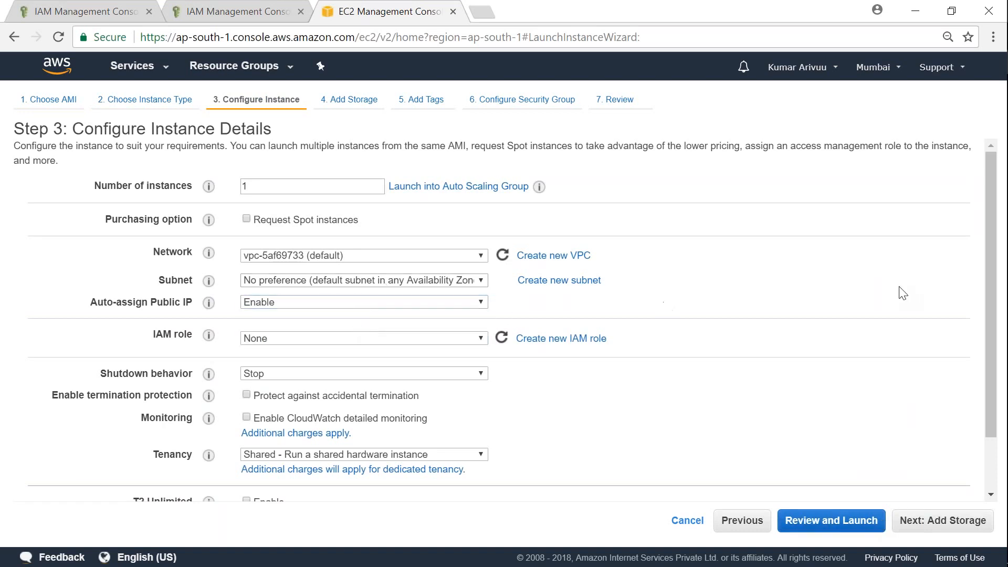
{"action": "left_click", "coordinate": [275, 338]}
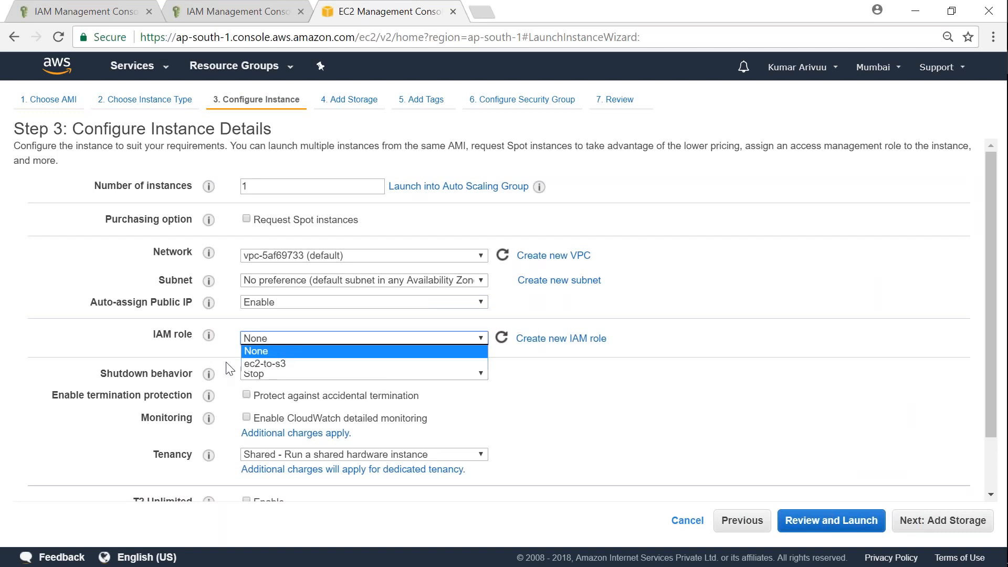
{"action": "left_click", "coordinate": [241, 350]}
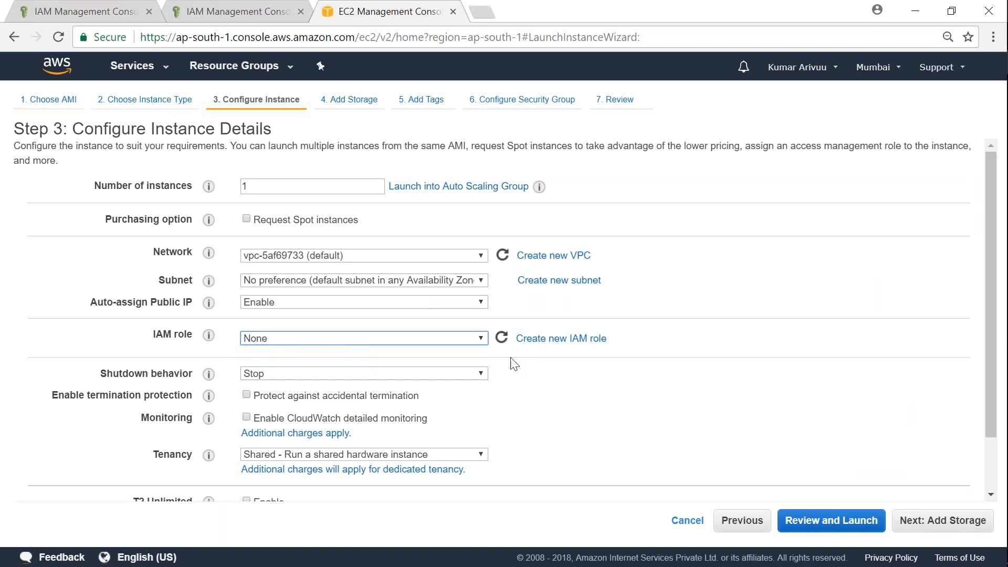
{"action": "left_click", "coordinate": [937, 527]}
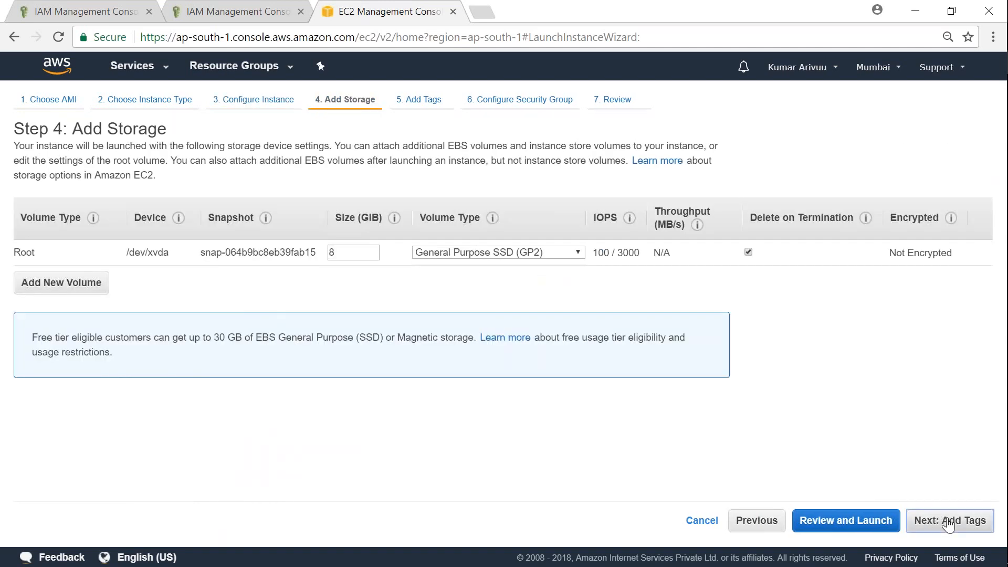
{"action": "left_click", "coordinate": [948, 525]}
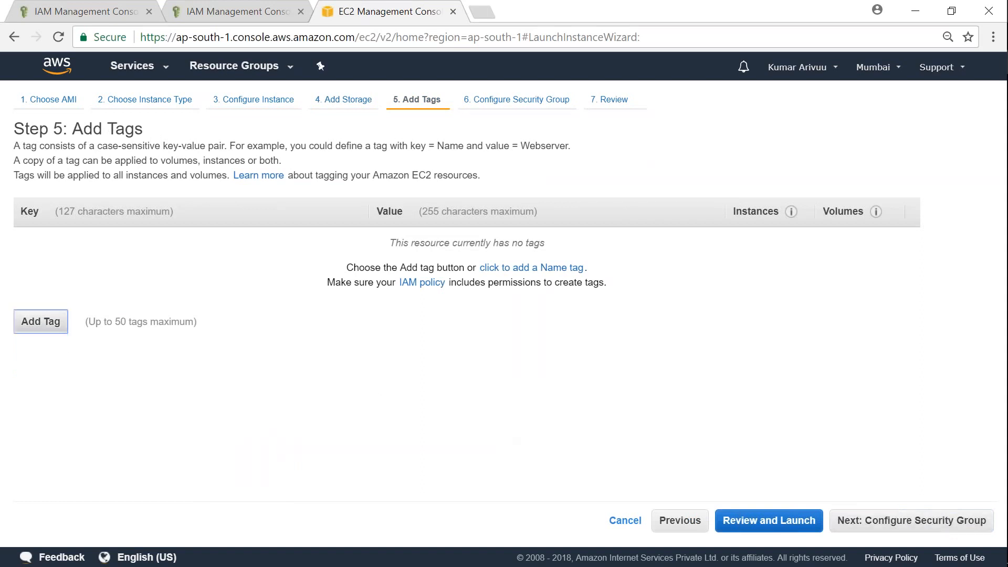
Tag the instance with Name 'IAM-demo-Srv' and an Owner tag holding the owner's name
{"action": "left_click", "coordinate": [41, 324]}
{"action": "type", "text": "Name"}
{"action": "key", "text": "Tab"}
{"action": "type", "text": "IAM-dem0"}
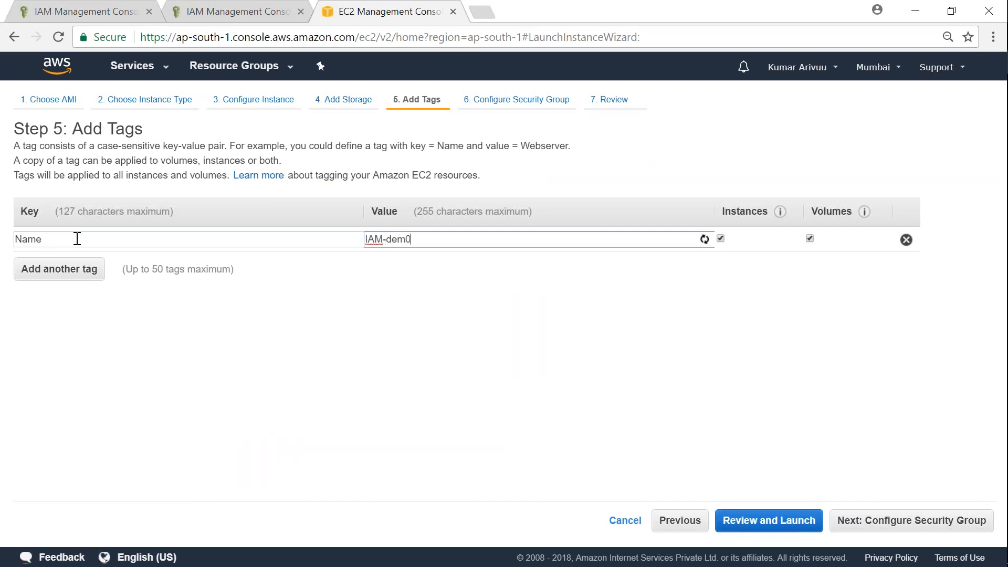
{"action": "key", "text": "BackSpace"}
{"action": "type", "text": "o-Srv"}
{"action": "left_click", "coordinate": [79, 270]}
{"action": "type", "text": "Owner"}
{"action": "key", "text": "Tab"}
{"action": "type", "text": "Miztiik"}
Use the existing default security group sg-fedcef97, reviewing its port 80 and SSH 22 rules
{"action": "left_click", "coordinate": [912, 520]}
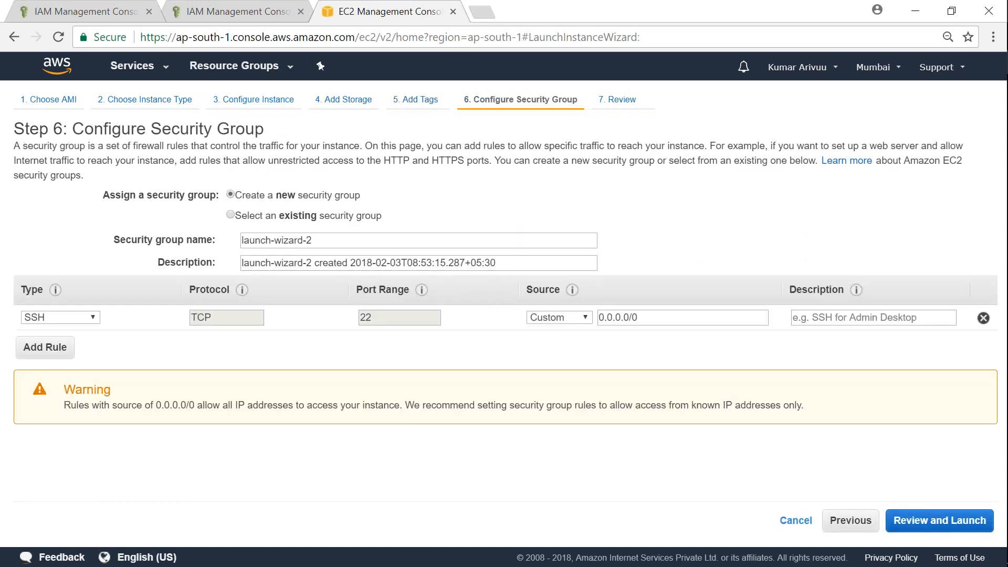
{"action": "left_click", "coordinate": [231, 213]}
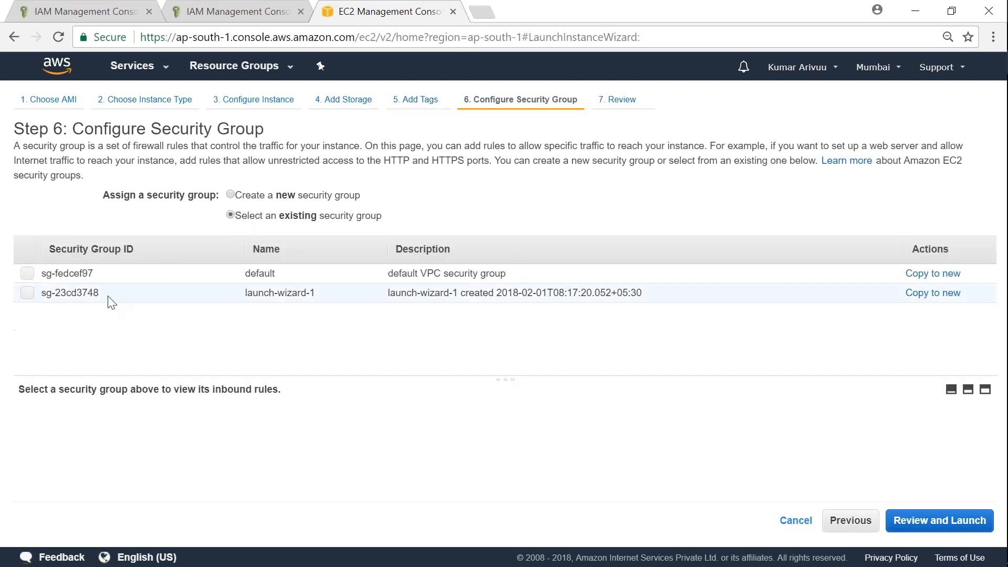
{"action": "left_click", "coordinate": [28, 274]}
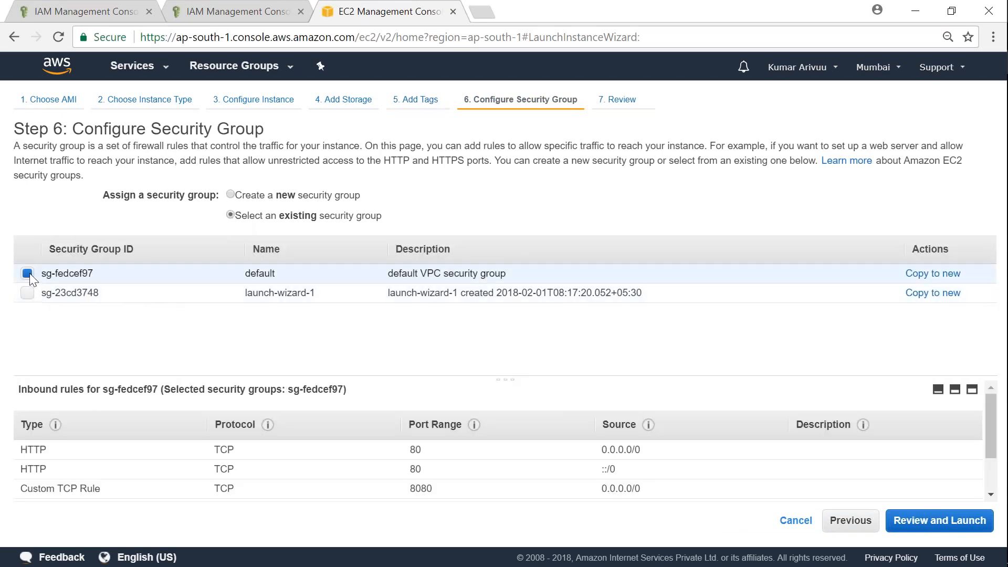
{"action": "double_click", "coordinate": [415, 450]}
{"action": "double_click", "coordinate": [416, 469]}
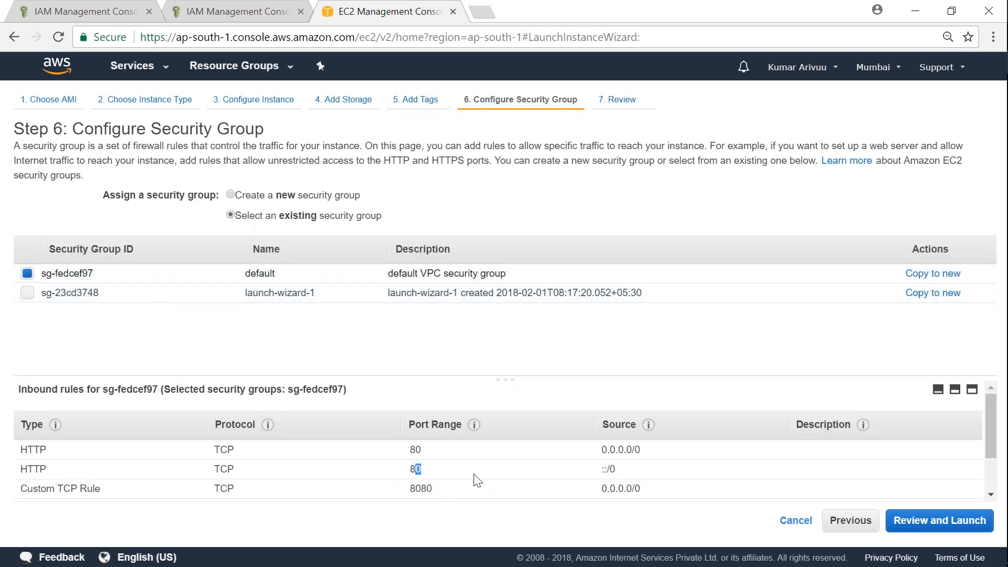
{"action": "scroll", "coordinate": [473, 478], "scroll_direction": "down", "scroll_amount": 1}
{"action": "double_click", "coordinate": [416, 473]}
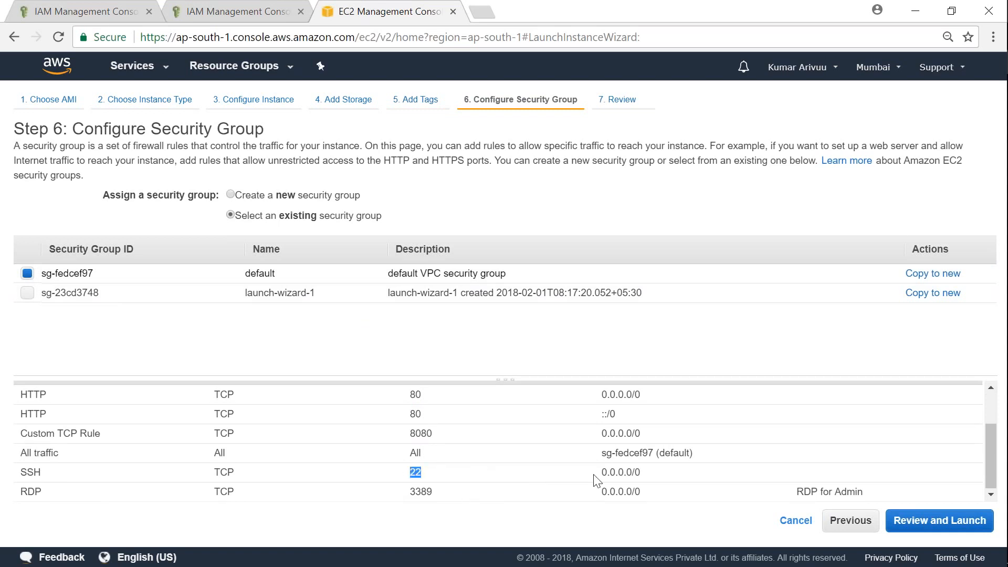
{"action": "left_click_drag", "start_coordinate": [606, 472], "coordinate": [640, 473]}
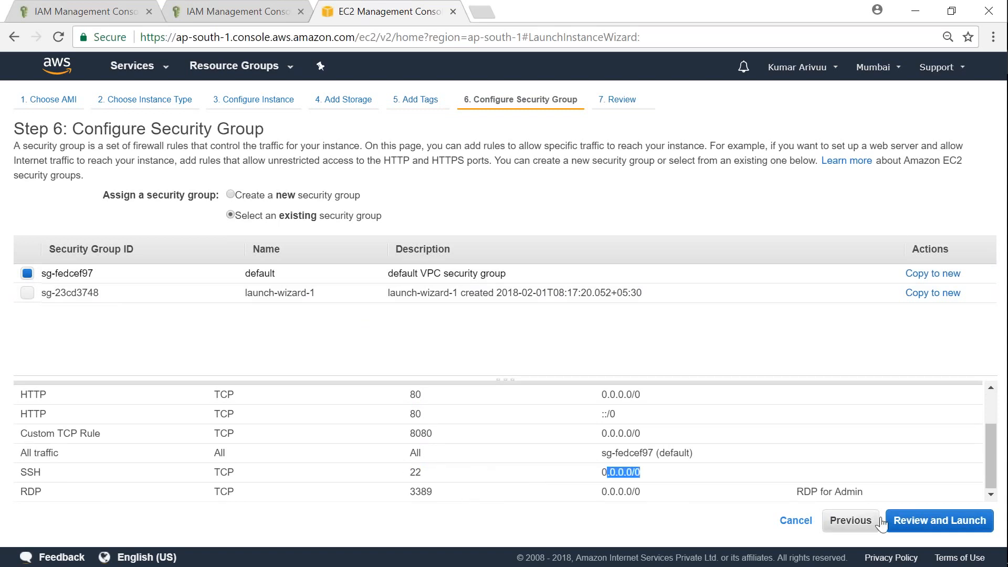
Launch with key pair mumbai-region-demo-key and select the new instance's public IP
{"action": "left_click", "coordinate": [933, 526]}
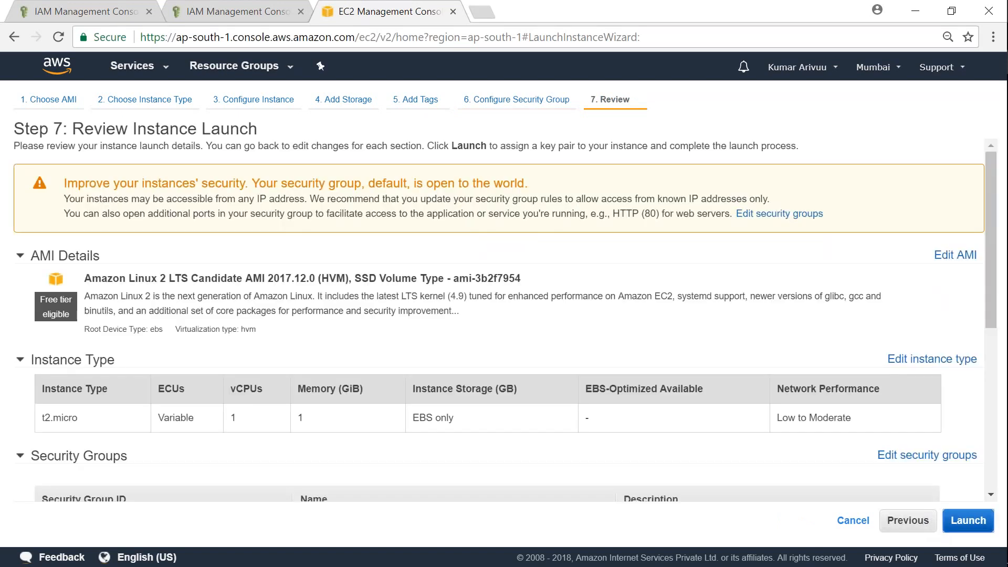
{"action": "left_click", "coordinate": [967, 521]}
{"action": "left_click", "coordinate": [297, 380]}
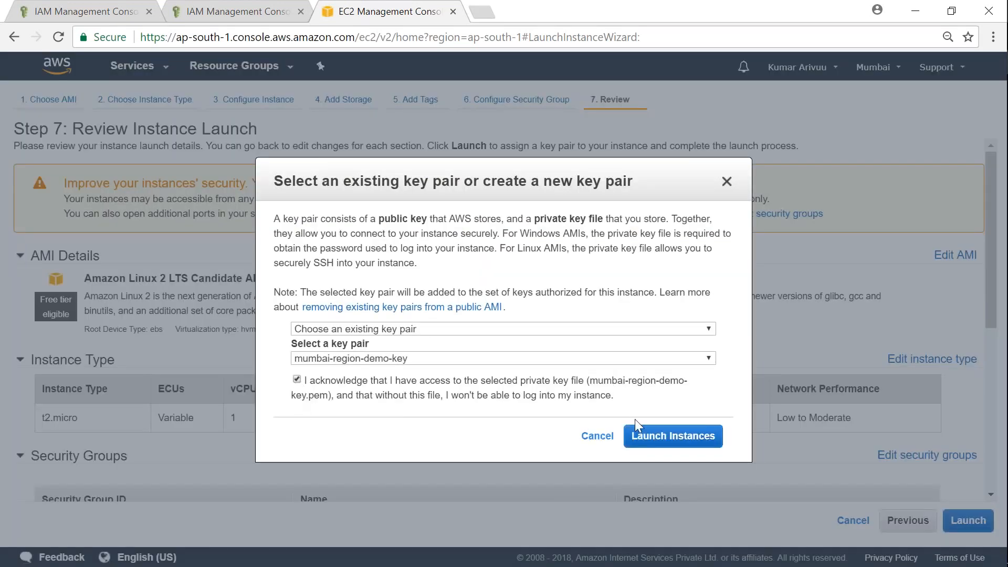
{"action": "left_click", "coordinate": [667, 436]}
{"action": "scroll", "coordinate": [940, 516], "scroll_direction": "down", "scroll_amount": 1}
{"action": "left_click", "coordinate": [938, 517]}
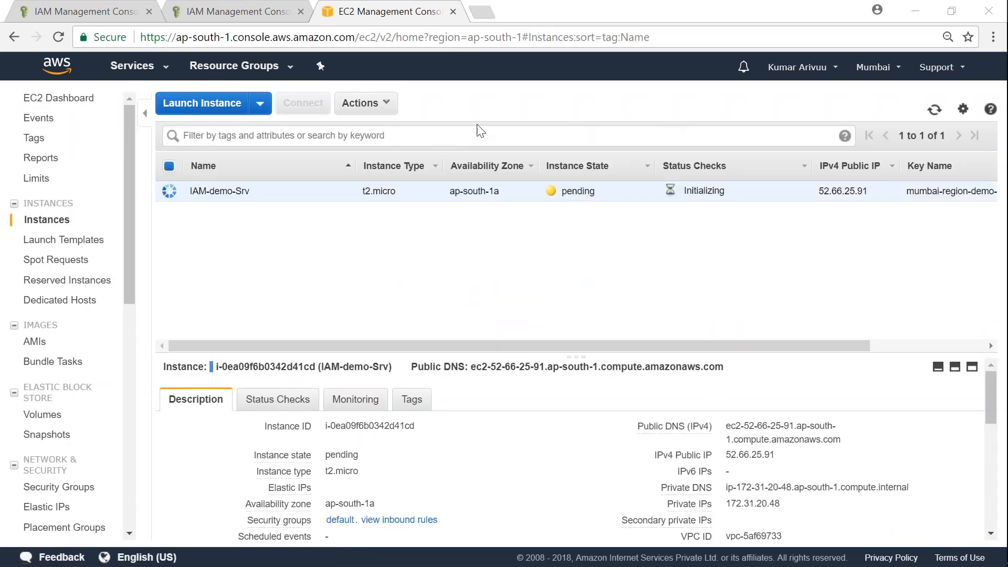
{"action": "left_click_drag", "start_coordinate": [726, 456], "coordinate": [776, 457]}
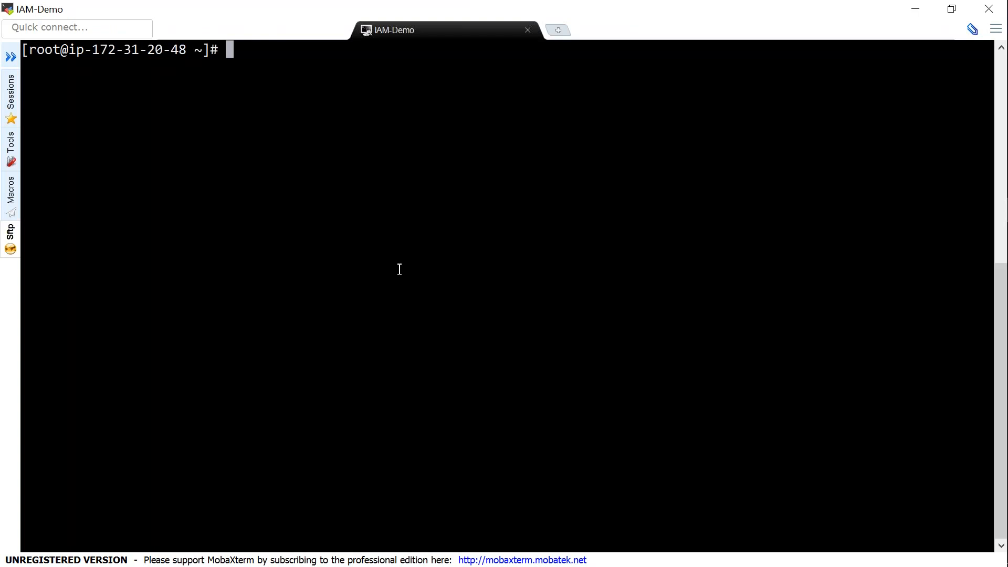
Run aws s3 ls, which fails without credentials, then paste and run the suggested aws configure
{"action": "type", "text": "aws s3 ls"}
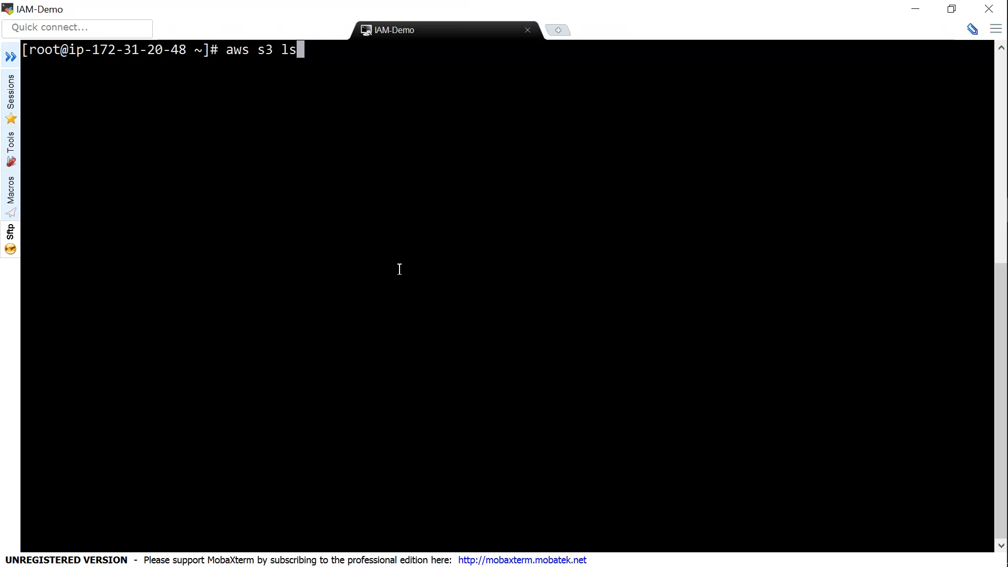
{"action": "key", "text": "Return"}
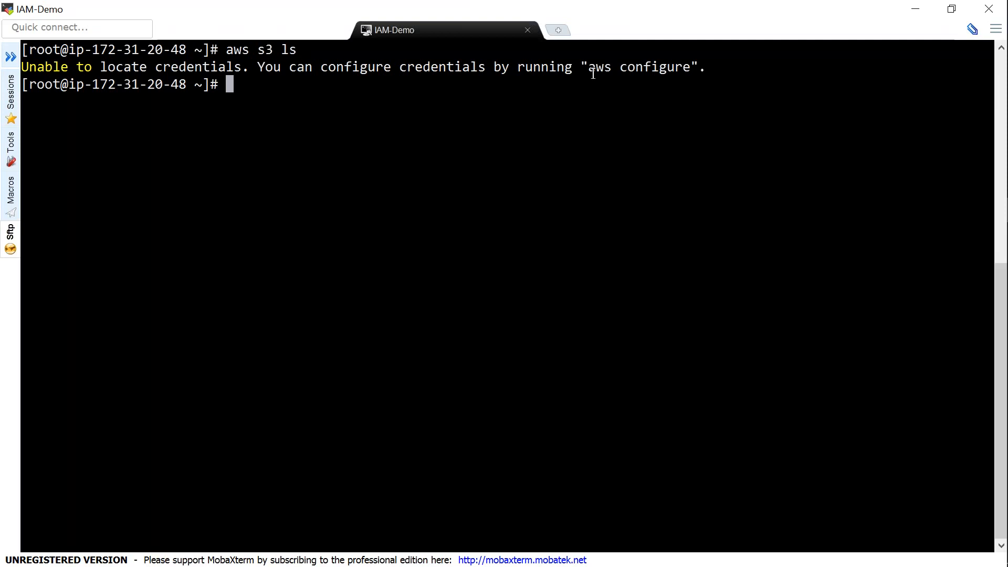
{"action": "left_click_drag", "start_coordinate": [590, 71], "coordinate": [687, 71]}
{"action": "key", "text": "ctrl+c"}
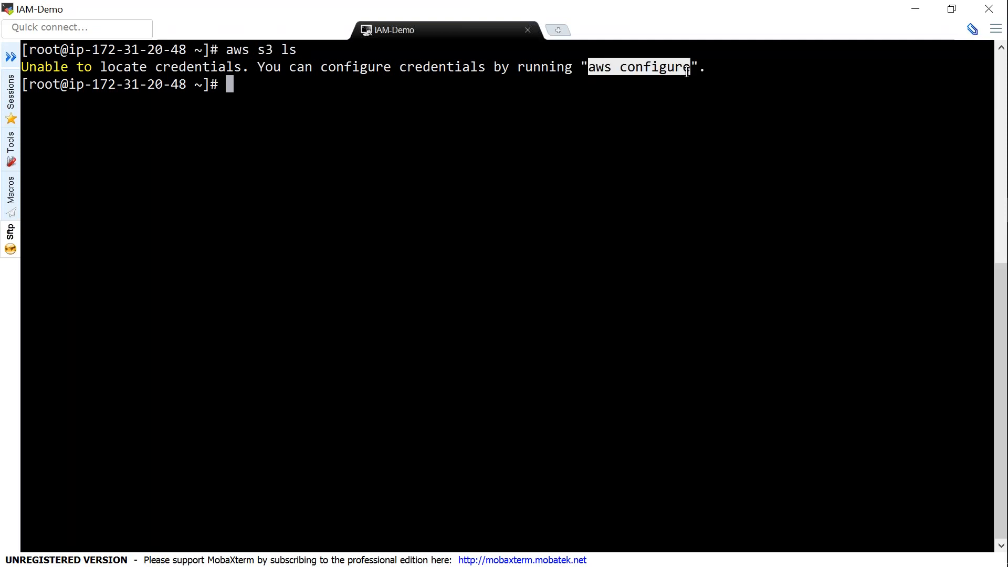
{"action": "left_click", "coordinate": [619, 79]}
{"action": "left_click_drag", "start_coordinate": [590, 68], "coordinate": [691, 67]}
{"action": "right_click", "coordinate": [456, 124]}
{"action": "key", "text": "Return"}
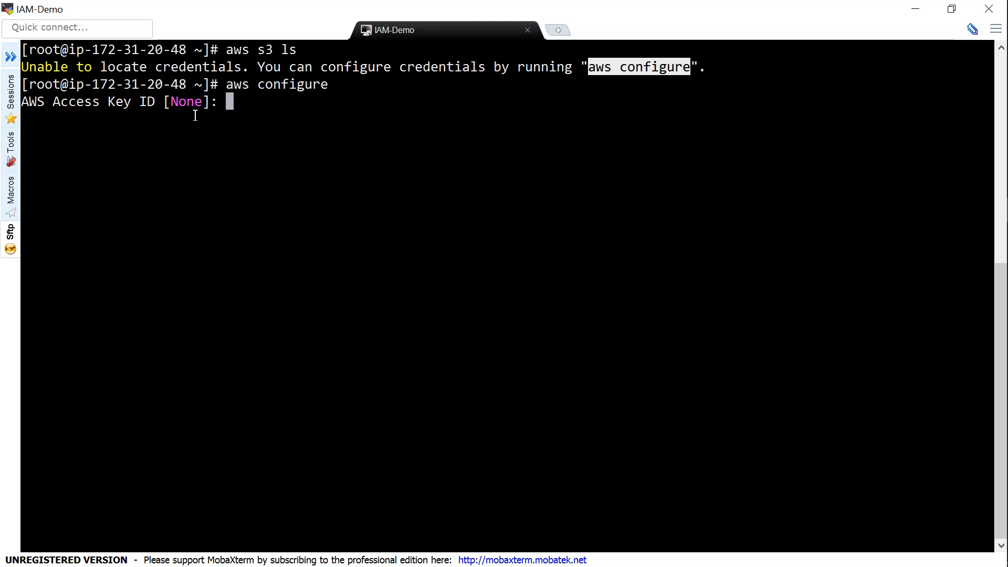
{"action": "left_click_drag", "start_coordinate": [40, 101], "coordinate": [124, 101]}
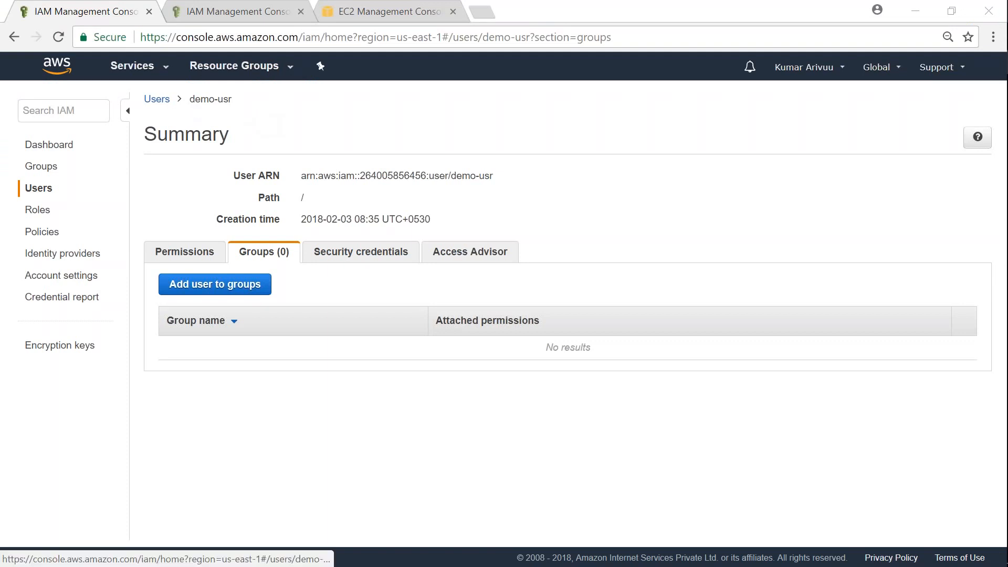
Create a new access key from demo-usr's Security credentials
{"action": "left_click_drag", "start_coordinate": [235, 104], "coordinate": [209, 109]}
{"action": "left_click", "coordinate": [312, 123]}
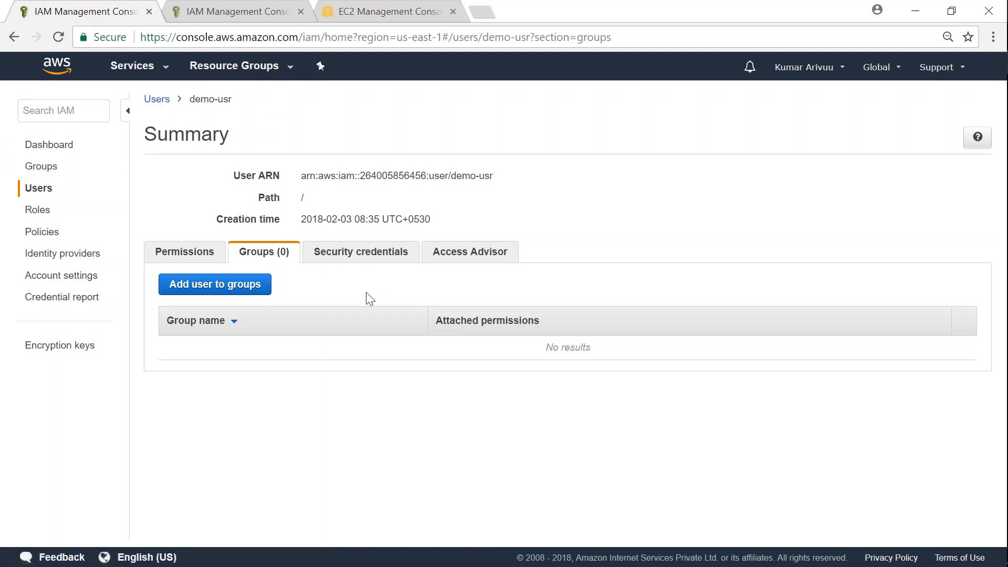
{"action": "left_click", "coordinate": [361, 254]}
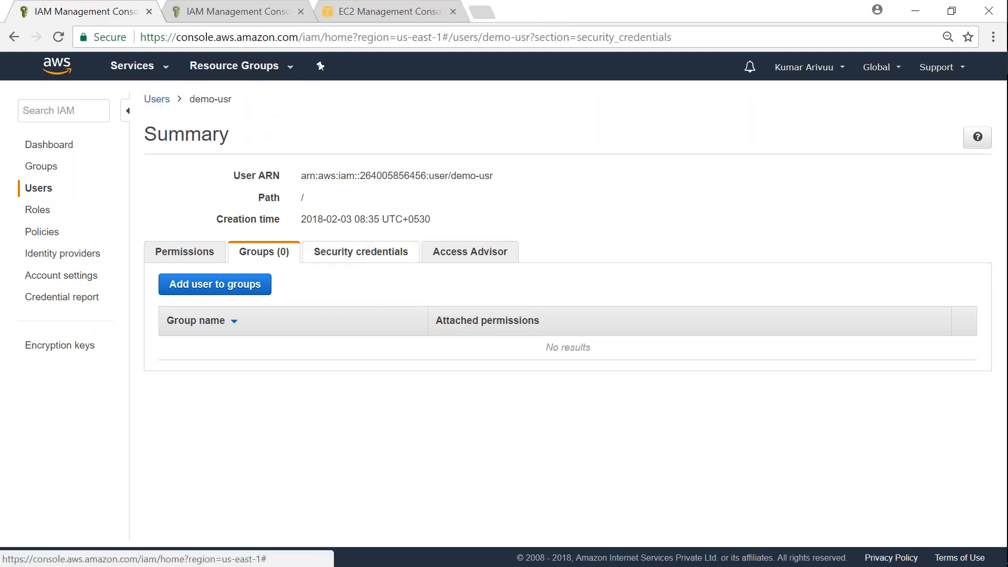
{"action": "scroll", "coordinate": [432, 294], "scroll_direction": "down", "scroll_amount": 4}
{"action": "scroll", "coordinate": [432, 294], "scroll_direction": "down", "scroll_amount": 2}
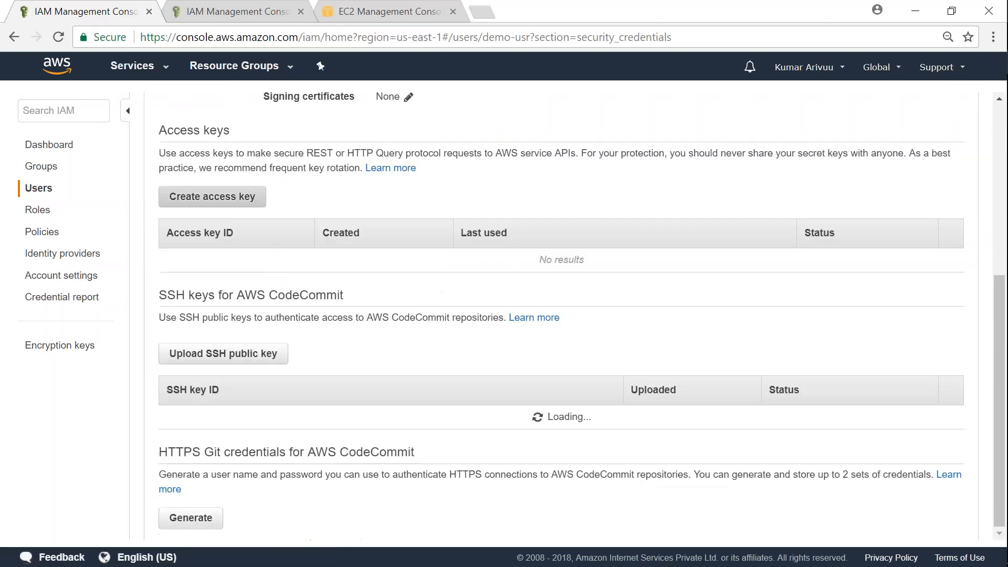
{"action": "left_click", "coordinate": [225, 207]}
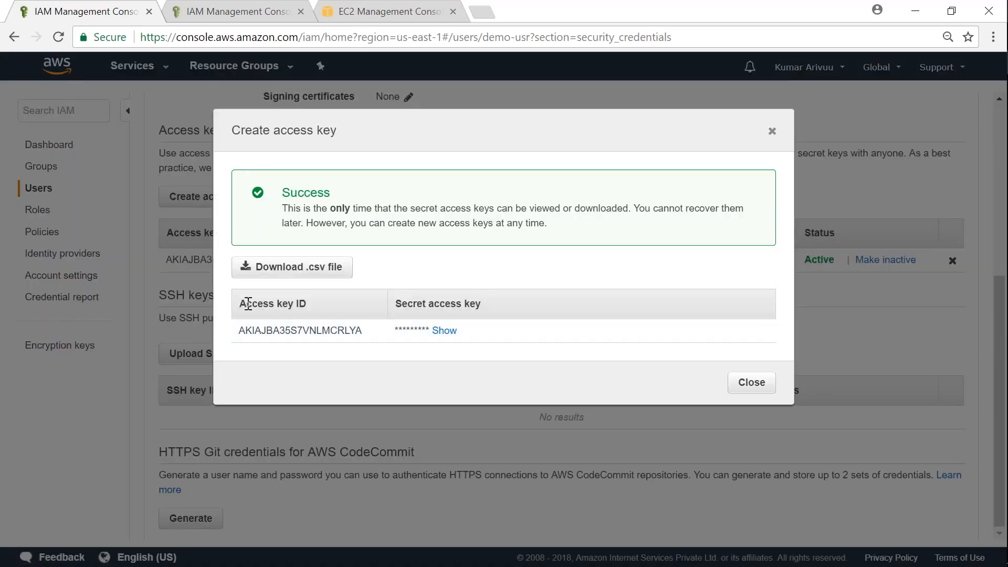
Copy the new access key ID and paste it at the aws configure prompt
{"action": "left_click_drag", "start_coordinate": [239, 305], "coordinate": [287, 306]}
{"action": "left_click_drag", "start_coordinate": [396, 303], "coordinate": [482, 304]}
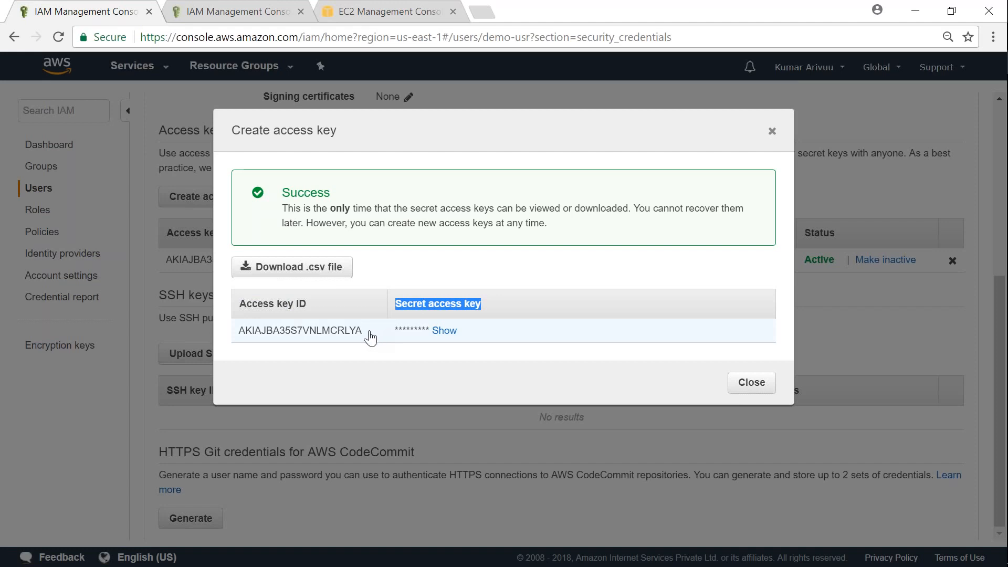
{"action": "left_click_drag", "start_coordinate": [364, 338], "coordinate": [233, 342]}
{"action": "key", "text": "ctrl+c"}
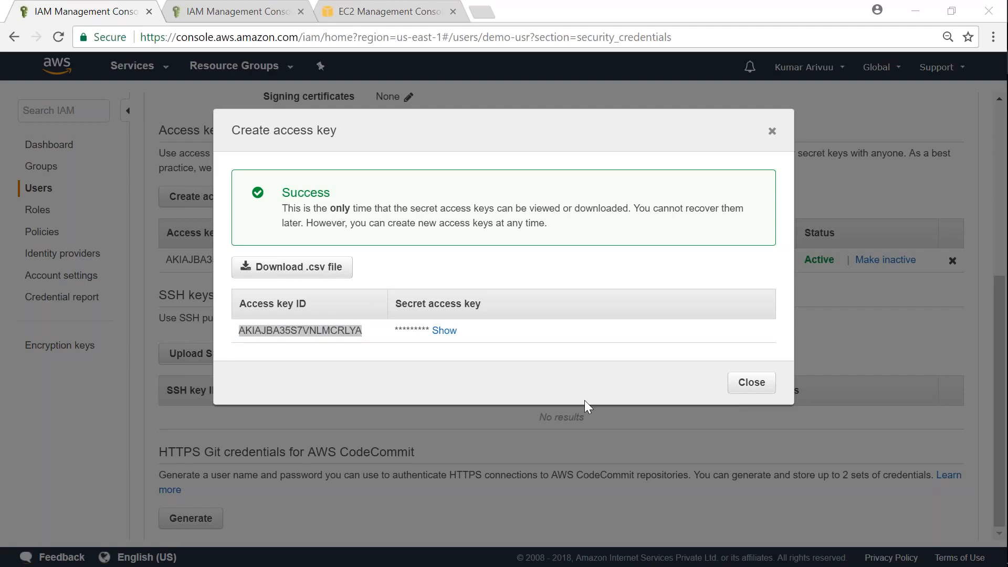
{"action": "key", "text": "alt+Tab"}
{"action": "right_click", "coordinate": [310, 138]}
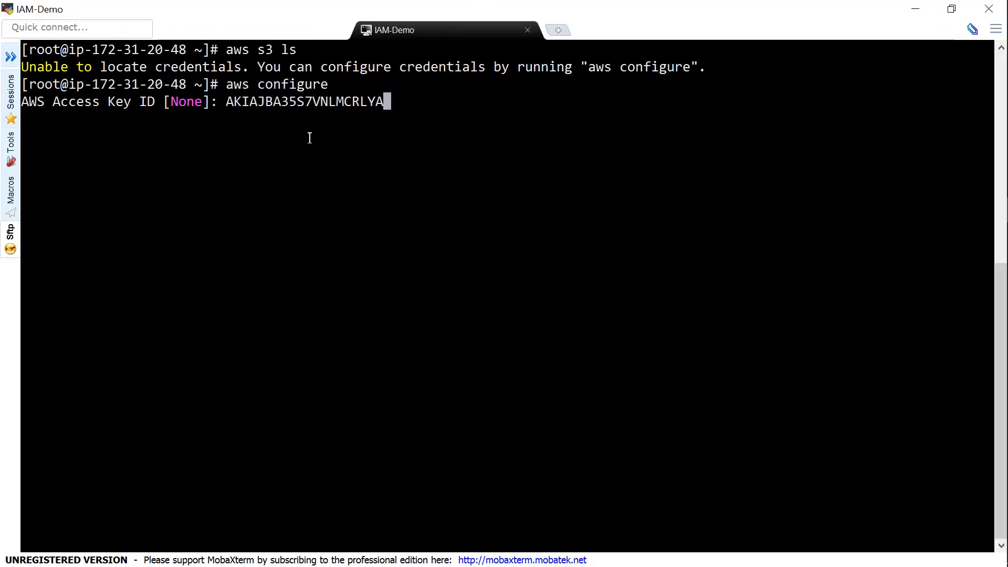
Finish aws configure with the key ID, the revealed secret key, region ap-south-1 and default output
{"action": "key", "text": "Return"}
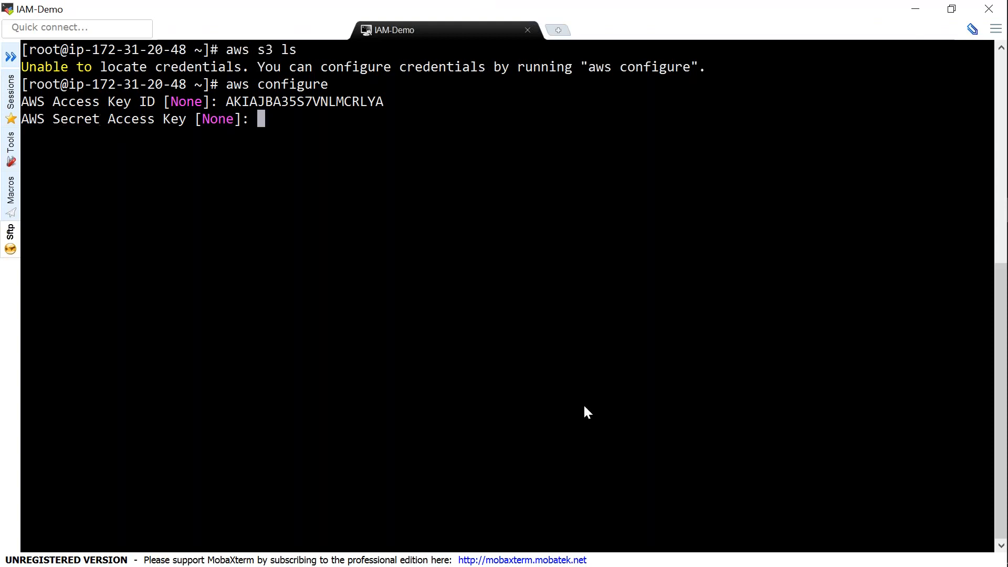
{"action": "key", "text": "alt+Tab"}
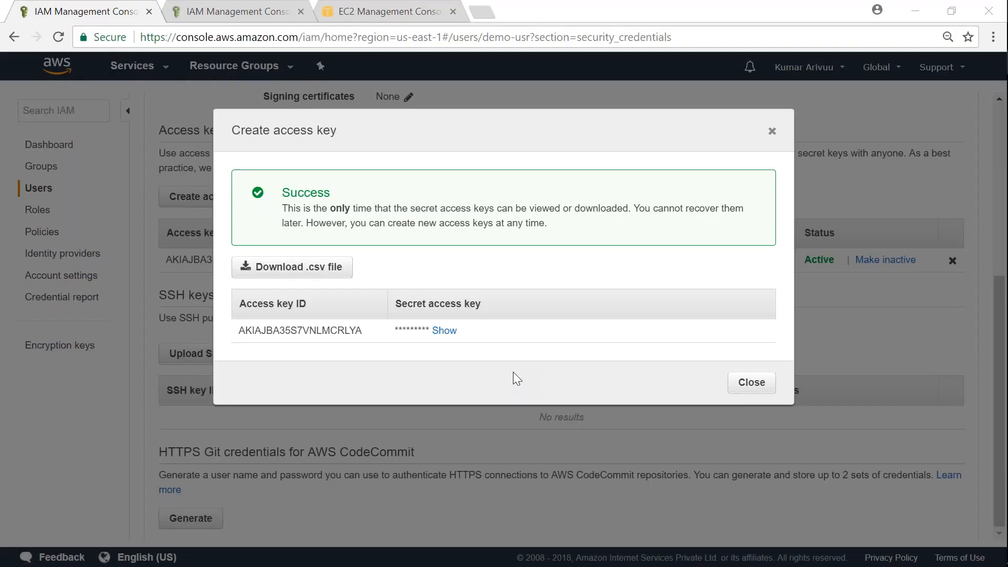
{"action": "left_click", "coordinate": [444, 331]}
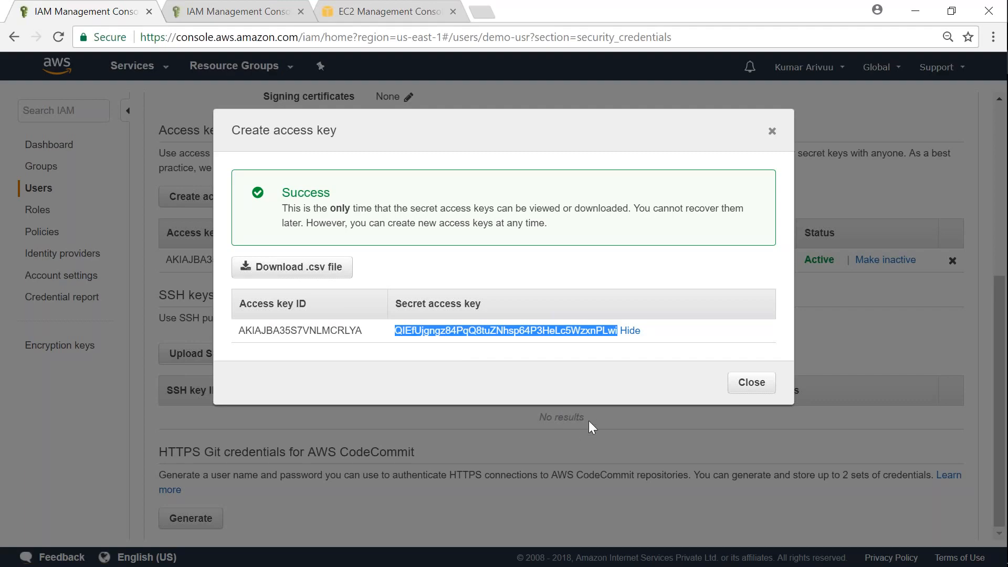
{"action": "key", "text": "alt+Tab"}
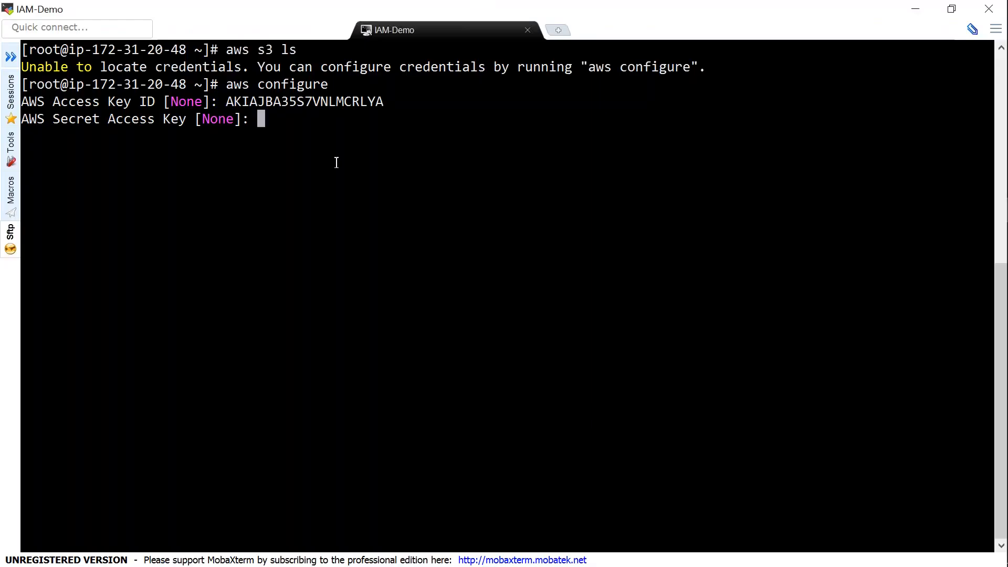
{"action": "right_click", "coordinate": [336, 162]}
{"action": "key", "text": "Return"}
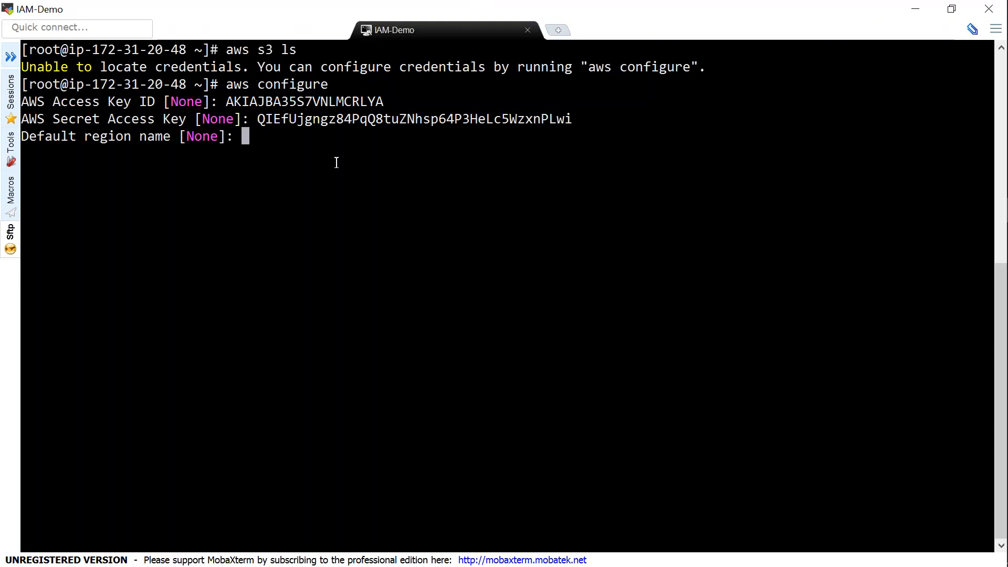
{"action": "type", "text": "ap-south-1"}
{"action": "key", "text": "Return"}
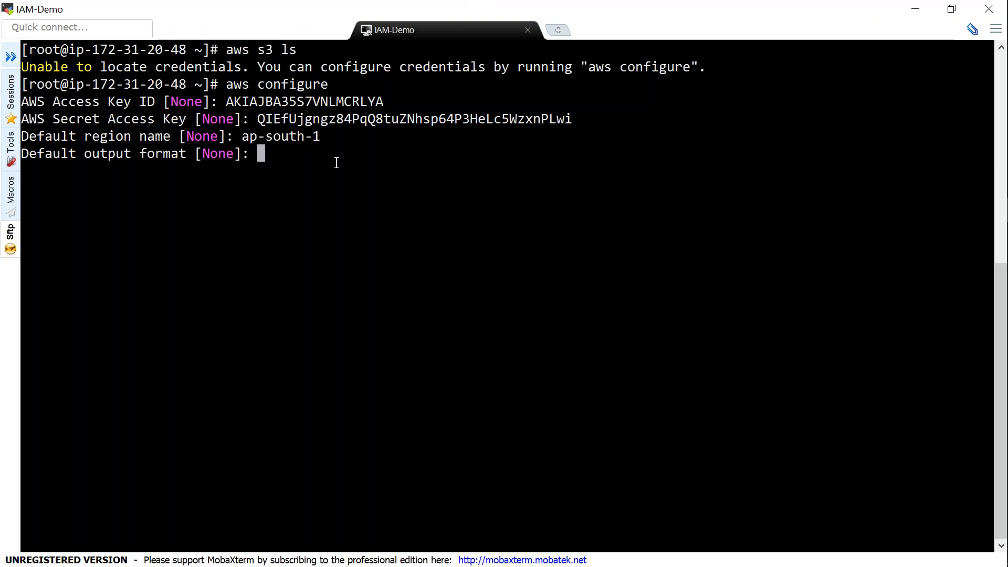
{"action": "key", "text": "Return"}
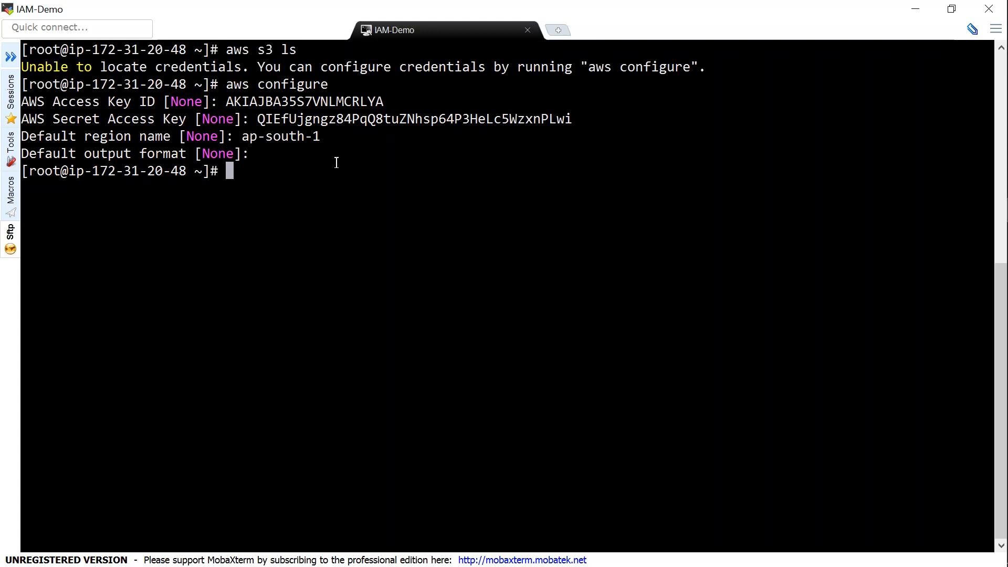
Run aws s3 ls again and highlight the resulting Access Denied error
{"action": "type", "text": "aws s3 ls"}
{"action": "key", "text": "Return"}
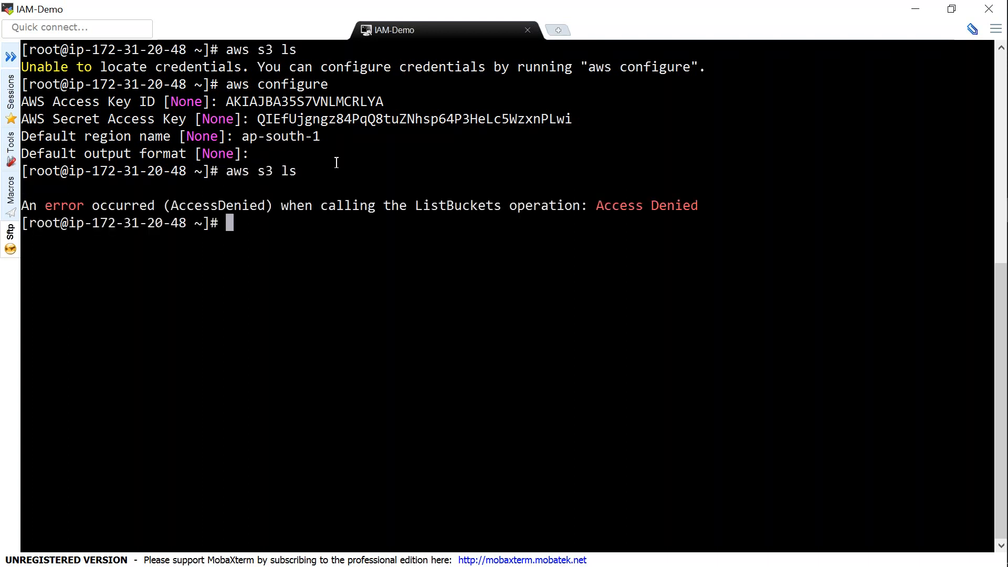
{"action": "left_click_drag", "start_coordinate": [22, 67], "coordinate": [706, 68]}
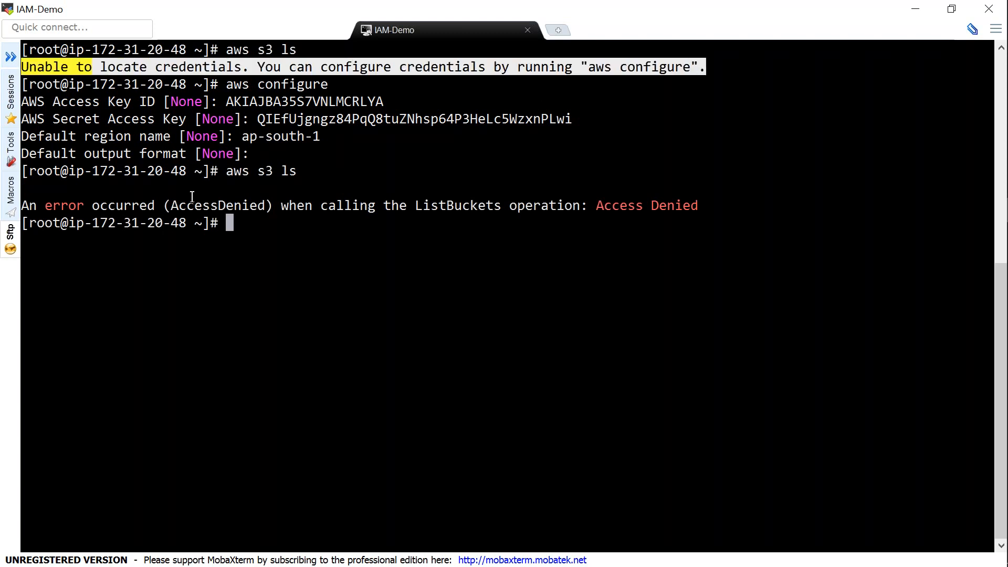
{"action": "left_click", "coordinate": [33, 206]}
{"action": "left_click_drag", "start_coordinate": [32, 205], "coordinate": [352, 206]}
{"action": "left_click", "coordinate": [518, 273]}
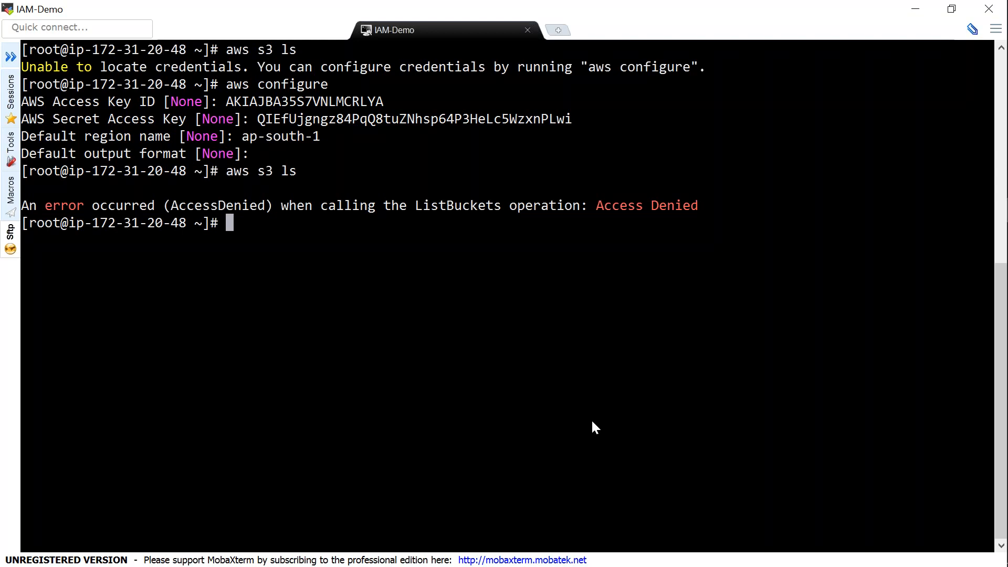
{"action": "key", "text": "alt+Tab"}
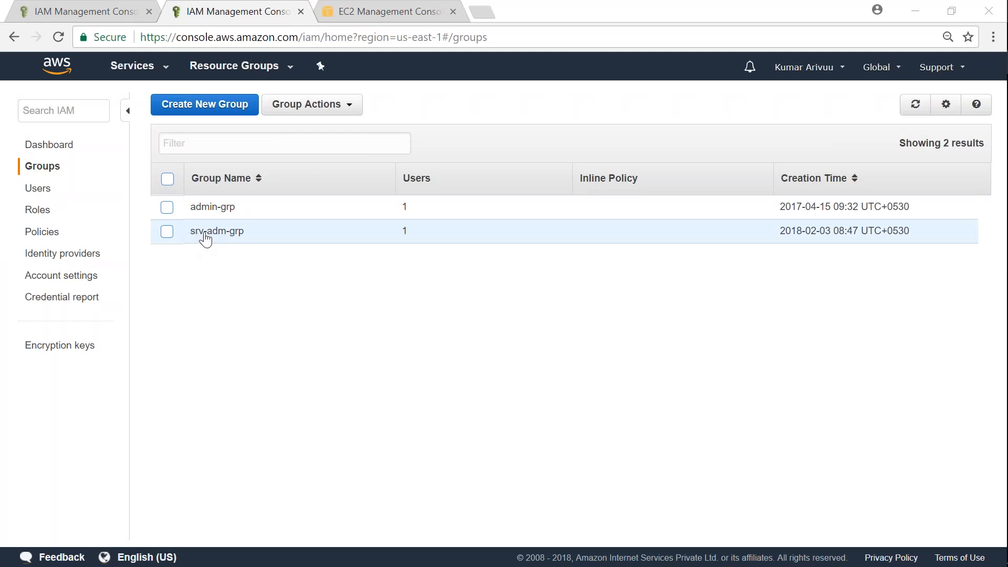
Filter policies for 's3reread' and attach AmazonS3ReadOnlyAccess to srv-adm-grp
{"action": "left_click", "coordinate": [204, 236]}
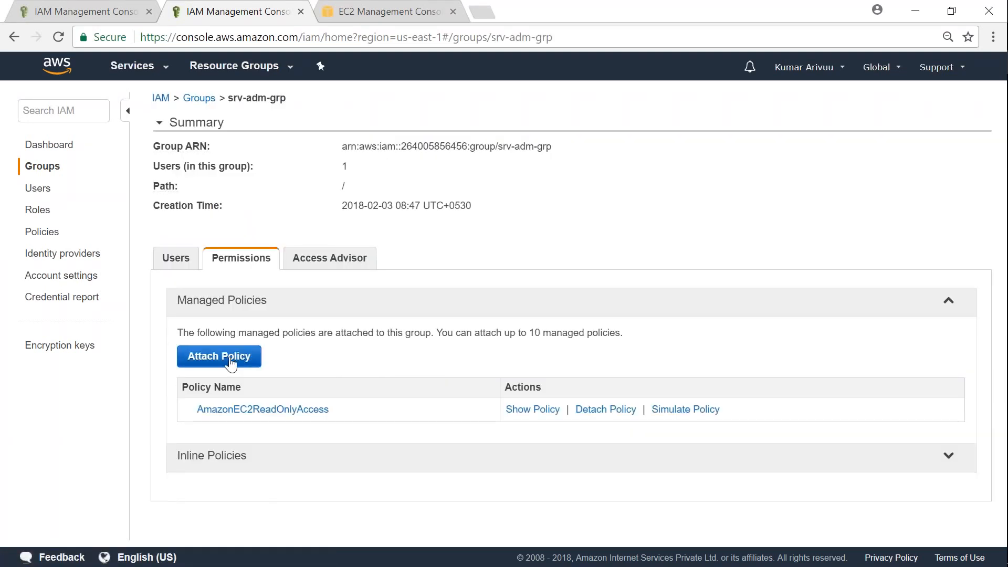
{"action": "left_click", "coordinate": [231, 358]}
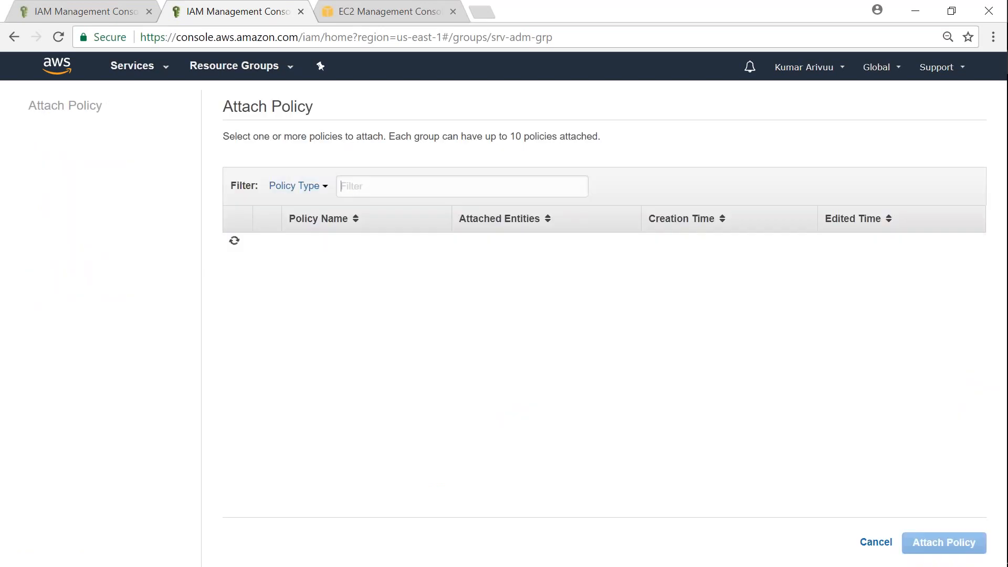
{"action": "type", "text": "s3"}
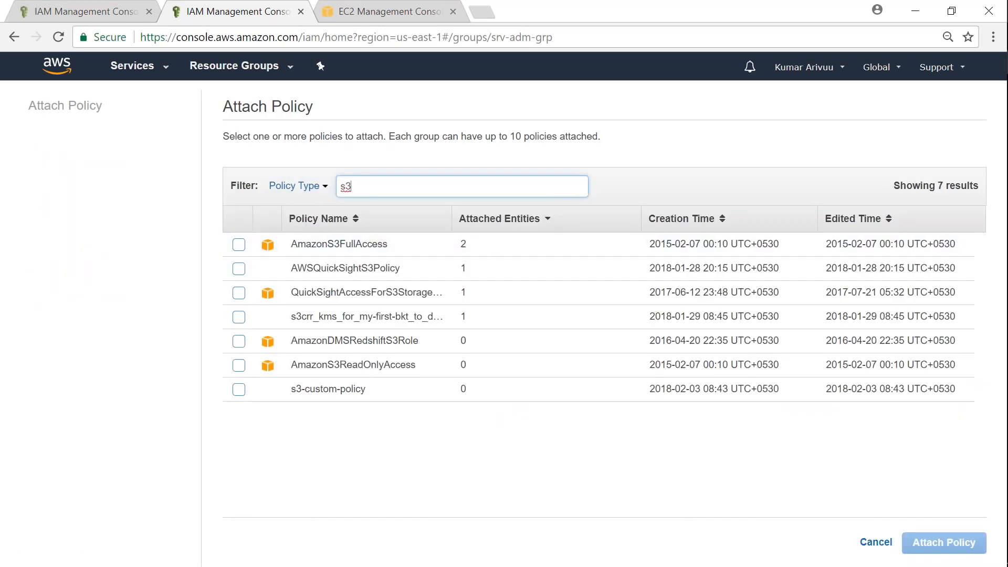
{"action": "type", "text": "reread"}
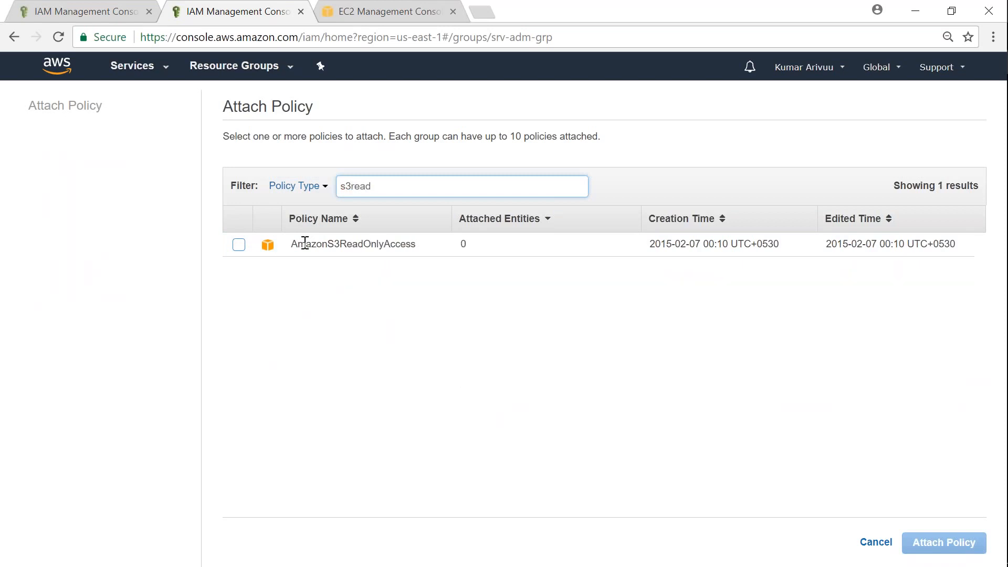
{"action": "left_click", "coordinate": [239, 244]}
{"action": "left_click", "coordinate": [944, 543]}
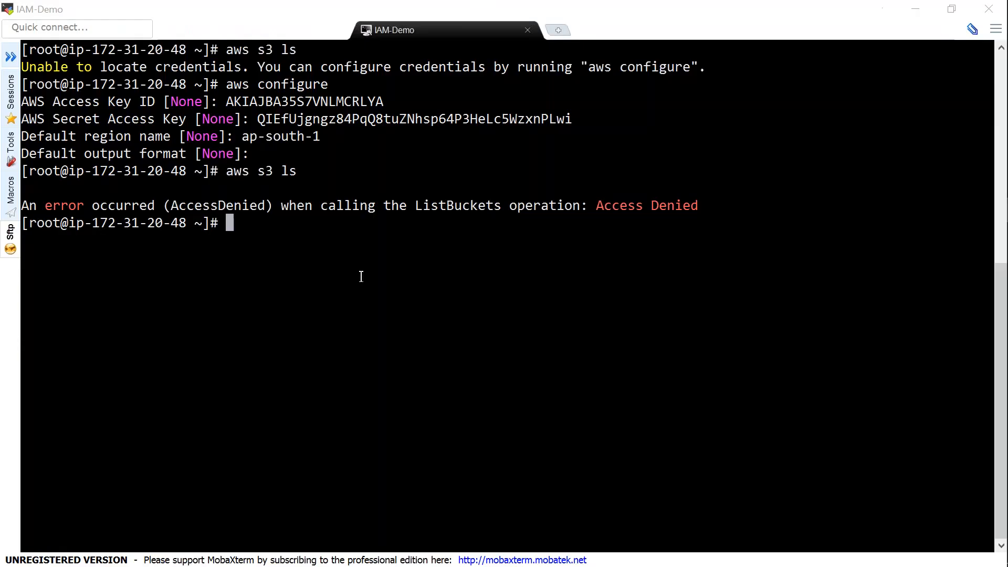
{"action": "left_click", "coordinate": [359, 266]}
Rerun aws s3 ls until it lists the buckets, pointing out the configured key ID and secret
{"action": "key", "text": "Up"}
{"action": "key", "text": "Return"}
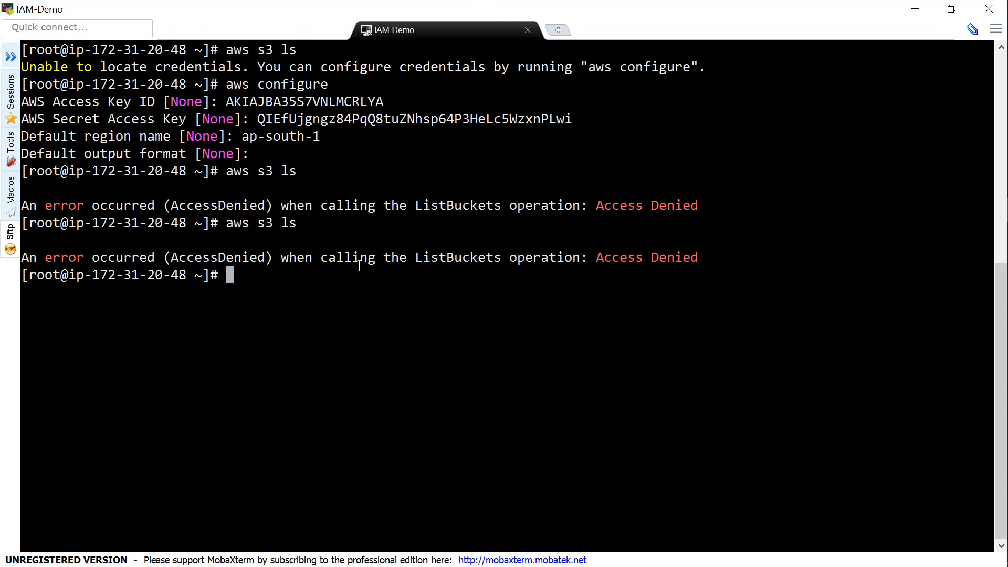
{"action": "key", "text": "Up"}
{"action": "key", "text": "Return"}
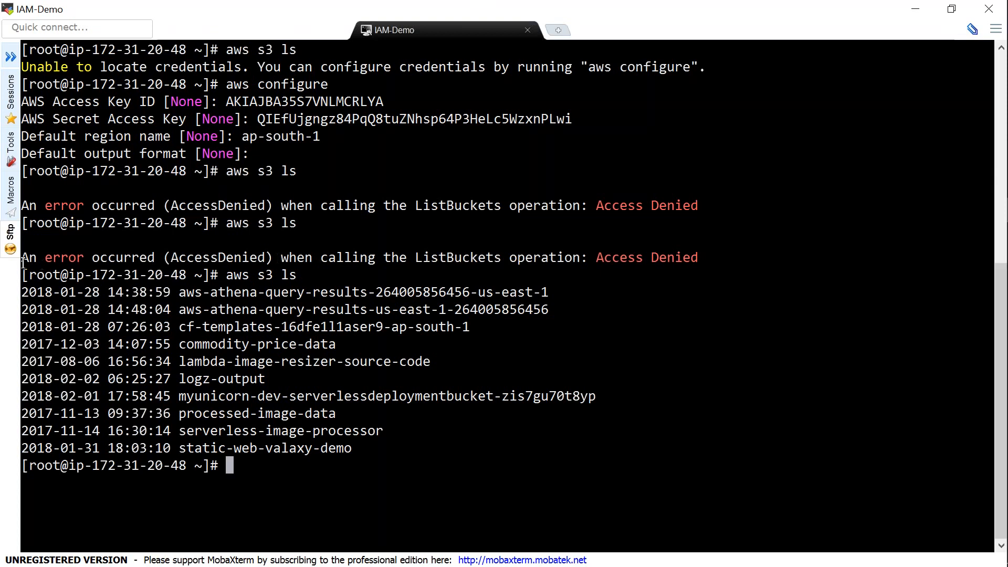
{"action": "left_click_drag", "start_coordinate": [22, 257], "coordinate": [492, 256]}
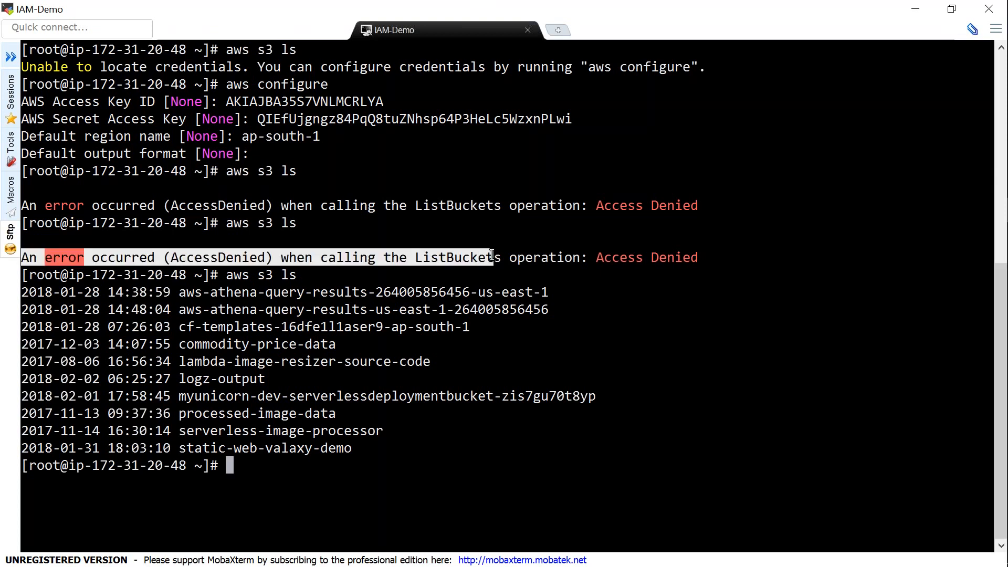
{"action": "left_click", "coordinate": [309, 262]}
{"action": "left_click_drag", "start_coordinate": [229, 274], "coordinate": [305, 274]}
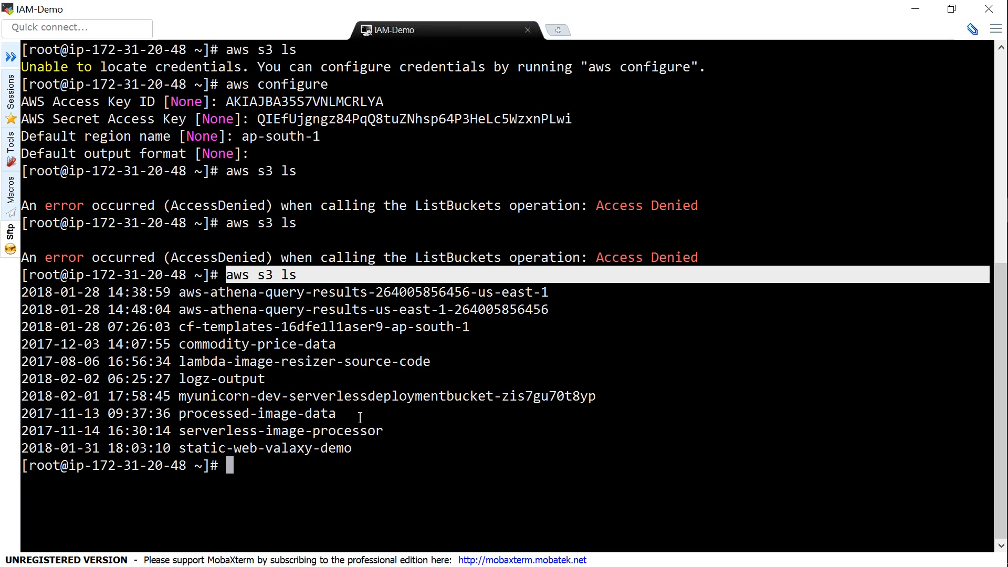
{"action": "double_click", "coordinate": [345, 99]}
{"action": "double_click", "coordinate": [371, 121]}
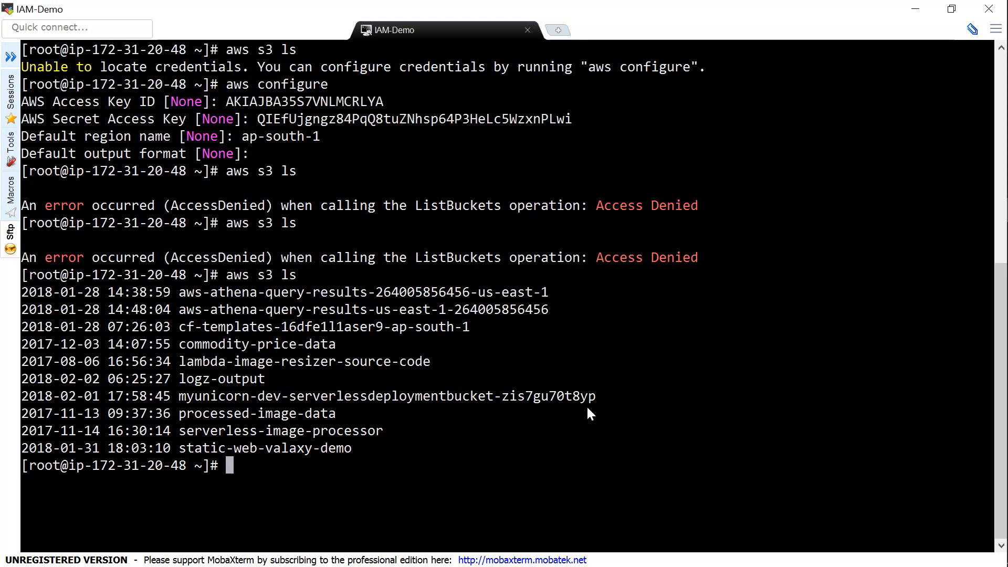
List the home folder with ls -la, cd into .aws, list it, and start 'more credentials'
{"action": "type", "text": "ls -la ."}
{"action": "key", "text": "Return"}
{"action": "left_click_drag", "start_coordinate": [230, 344], "coordinate": [289, 345]}
{"action": "double_click", "coordinate": [360, 413]}
{"action": "key", "text": "ctrl+c"}
{"action": "type", "text": "cd"}
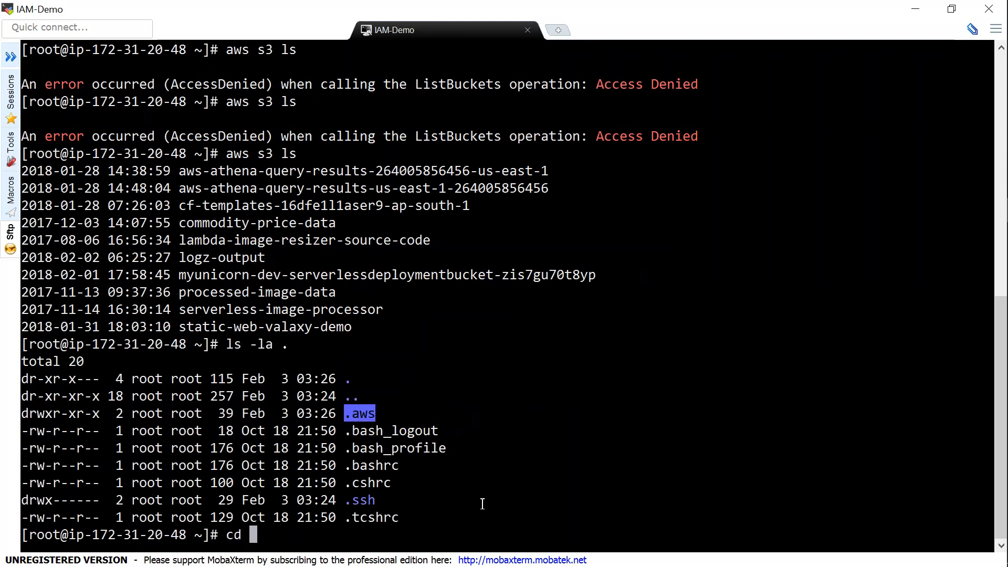
{"action": "right_click", "coordinate": [483, 504]}
{"action": "key", "text": "Return"}
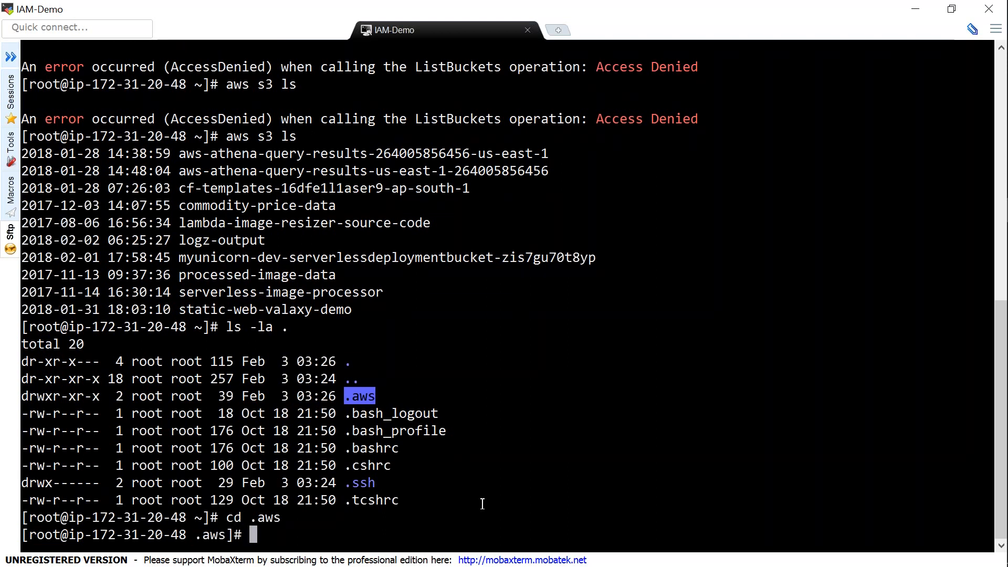
{"action": "type", "text": "ls -l"}
{"action": "key", "text": "Return"}
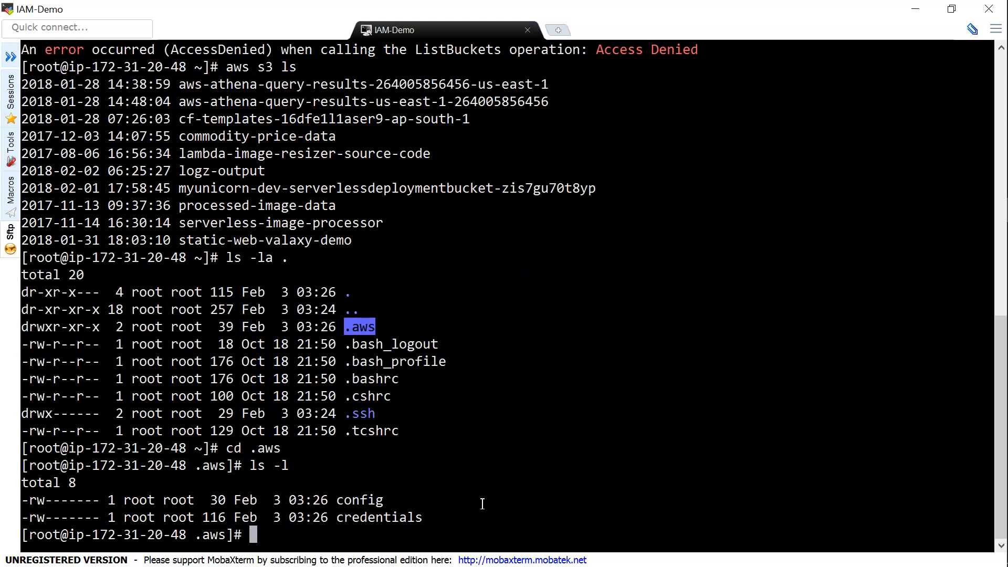
{"action": "type", "text": "more"}
{"action": "double_click", "coordinate": [412, 517]}
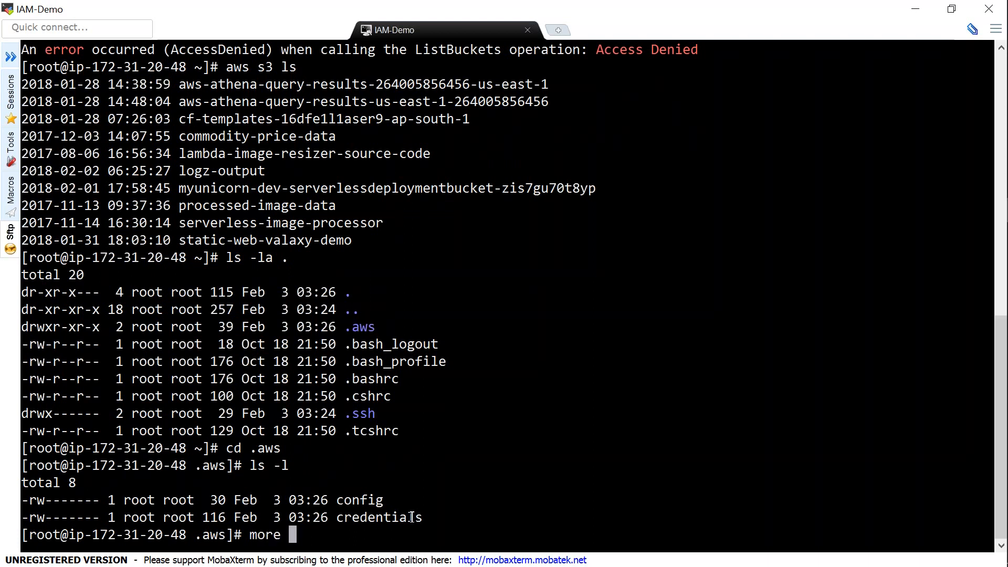
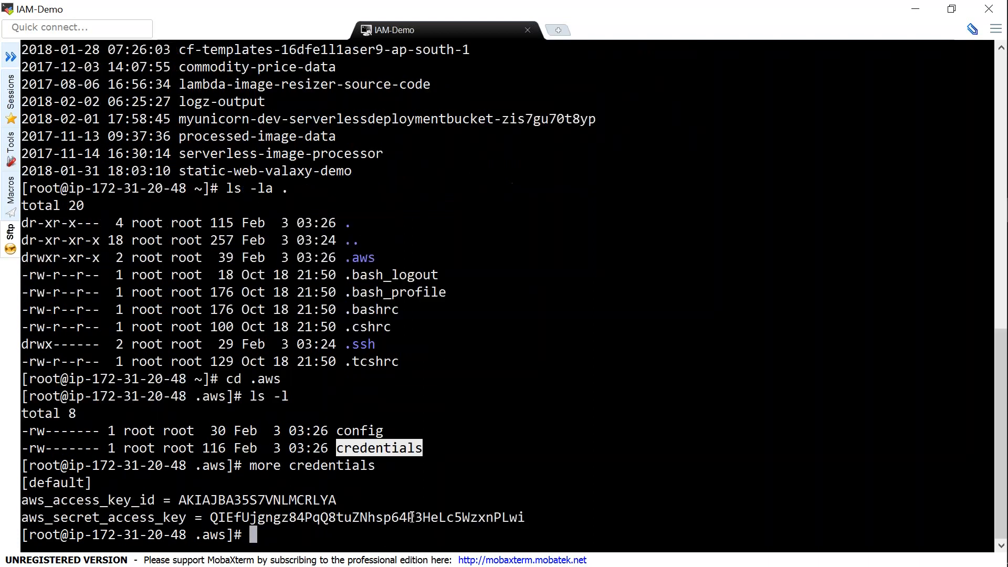
Highlight the saved access key ID and secret access key values in the credentials file
{"action": "double_click", "coordinate": [292, 500]}
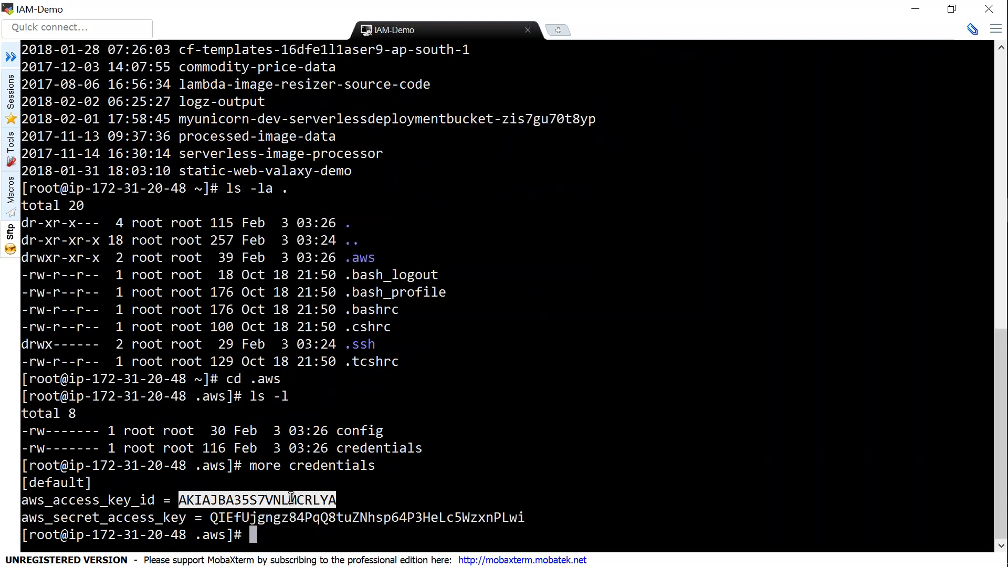
{"action": "double_click", "coordinate": [314, 518]}
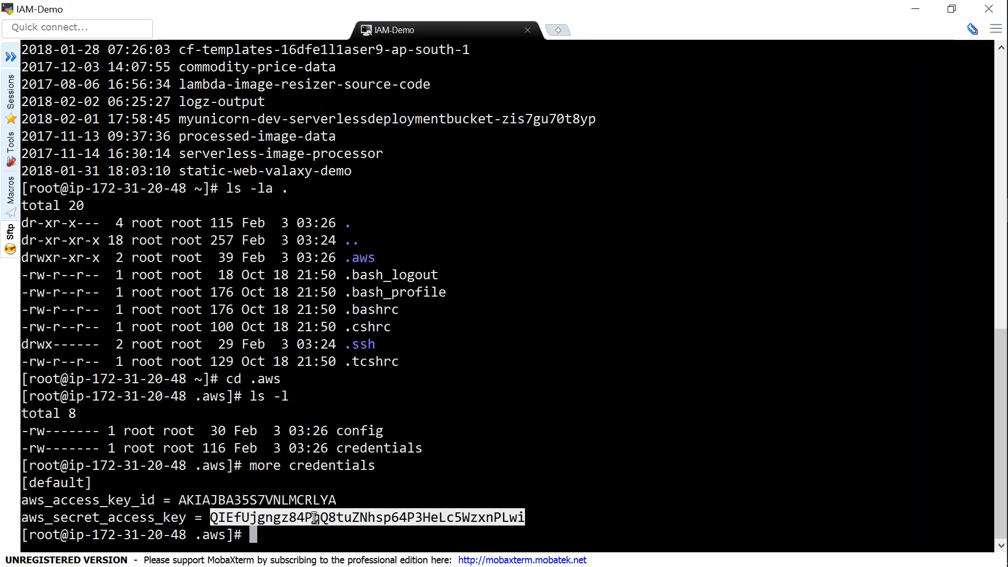
{"action": "double_click", "coordinate": [315, 500]}
{"action": "double_click", "coordinate": [322, 520]}
{"action": "double_click", "coordinate": [321, 500]}
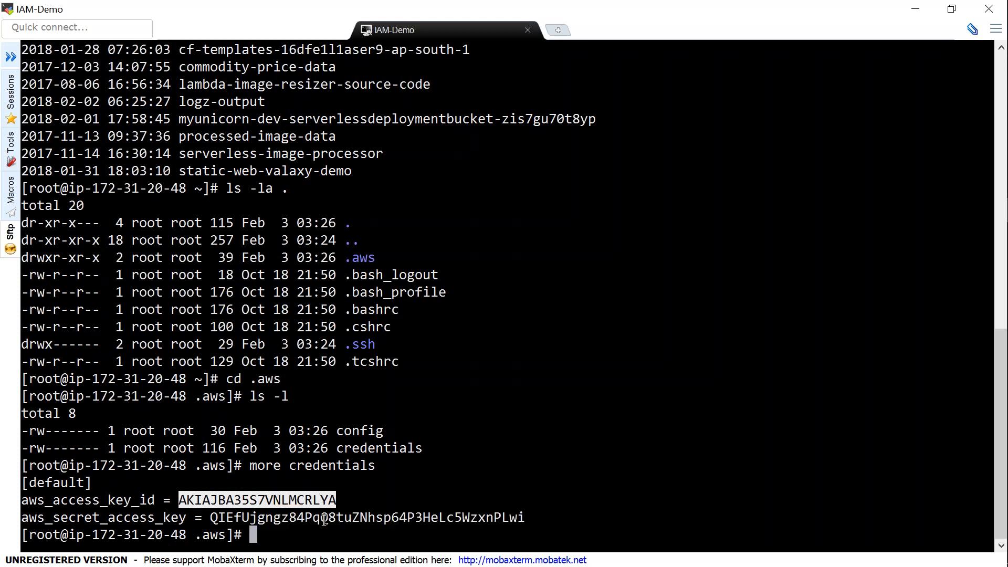
{"action": "double_click", "coordinate": [324, 519]}
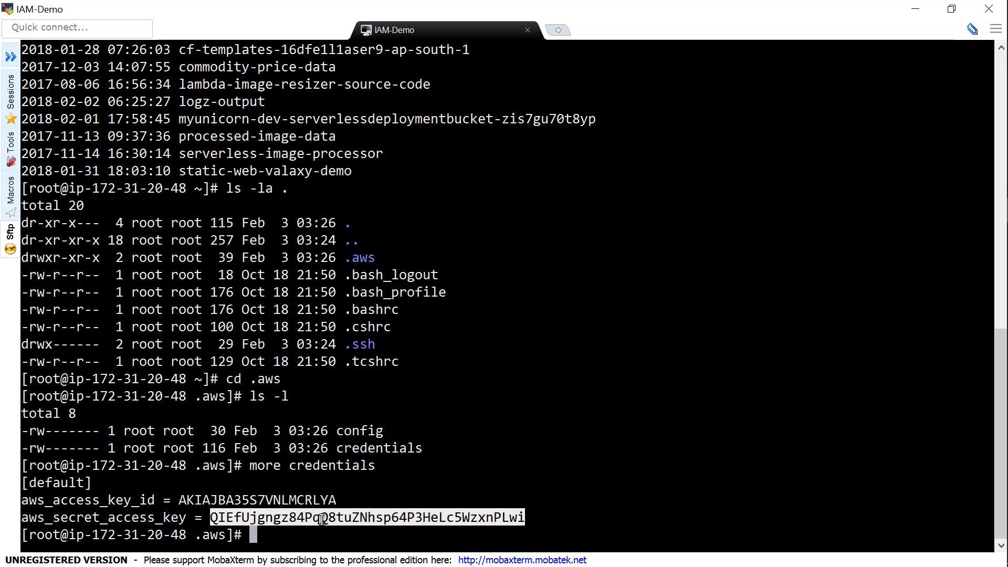
{"action": "double_click", "coordinate": [314, 500]}
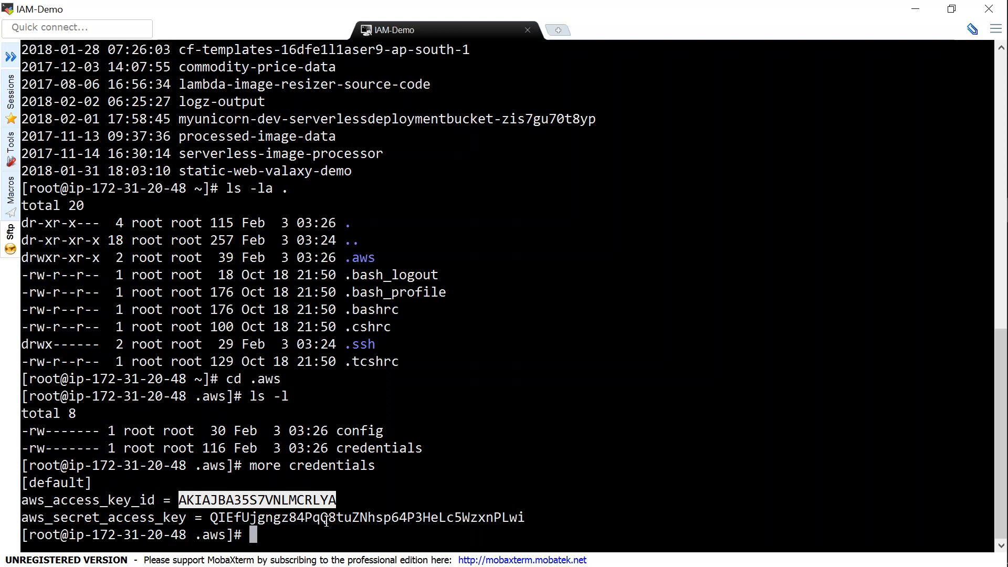
{"action": "double_click", "coordinate": [325, 518]}
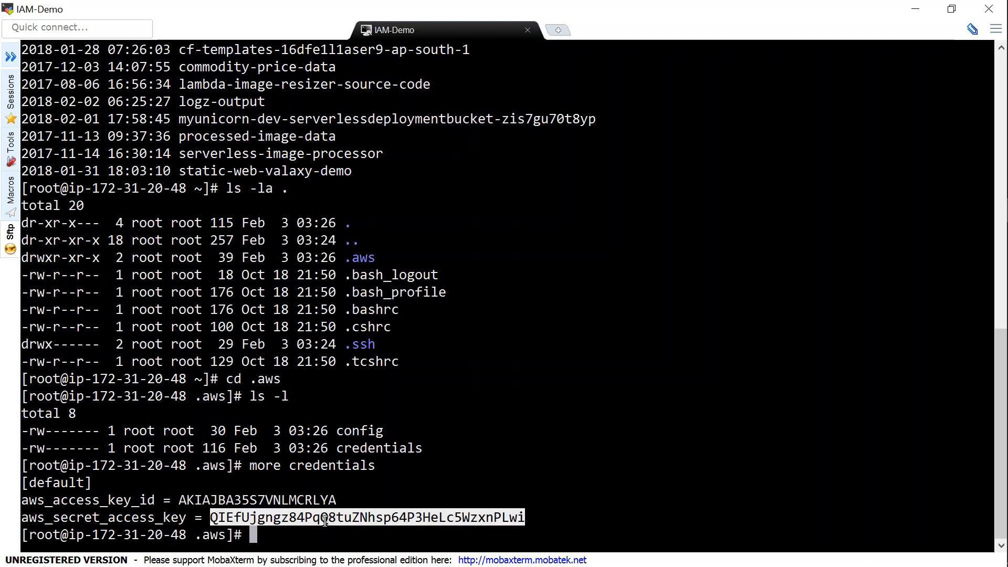
{"action": "double_click", "coordinate": [315, 500]}
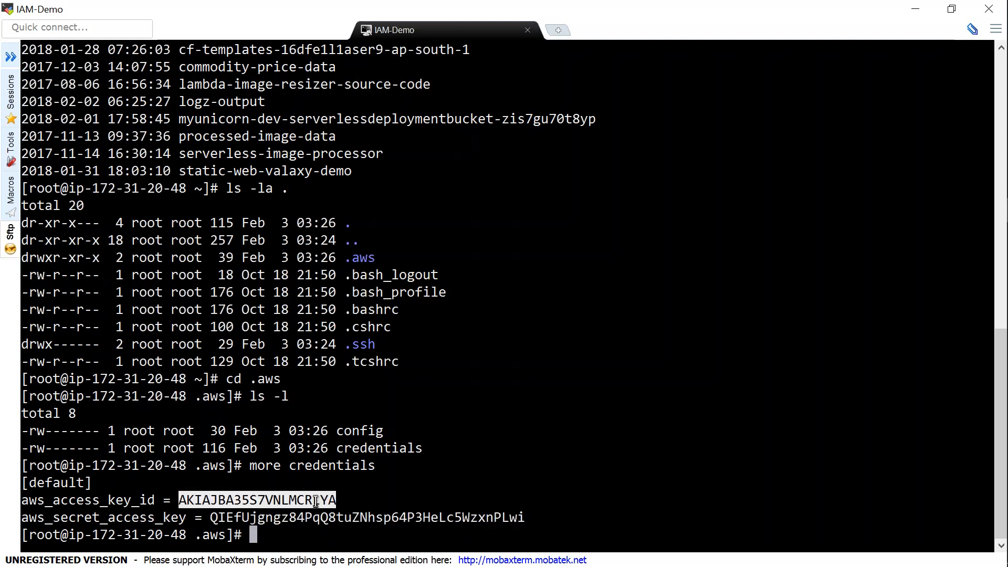
{"action": "left_click", "coordinate": [330, 541]}
Rerun aws configure, leaving the access key and secret key prompts blank
{"action": "type", "text": "a"}
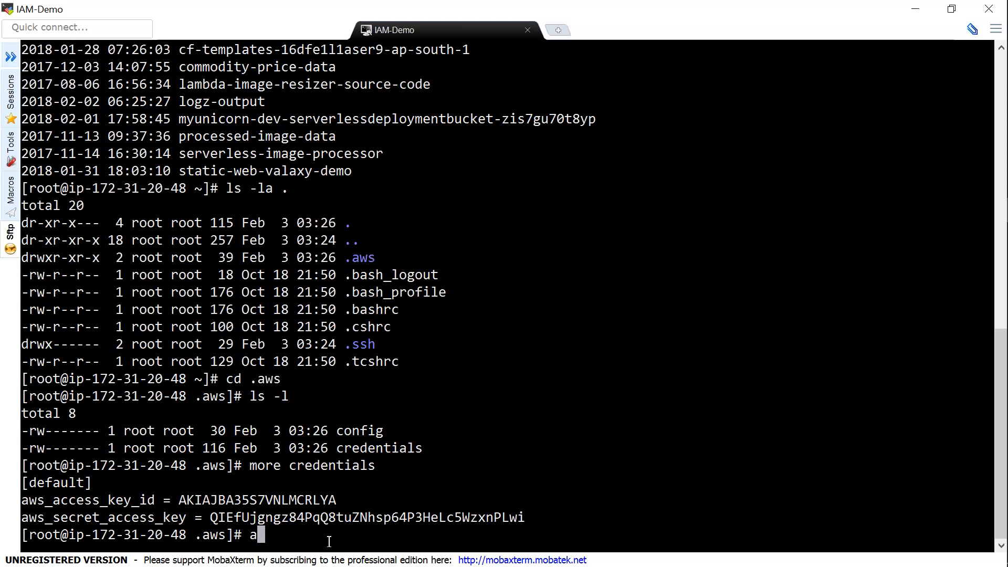
{"action": "type", "text": "ws configure"}
{"action": "key", "text": "Return"}
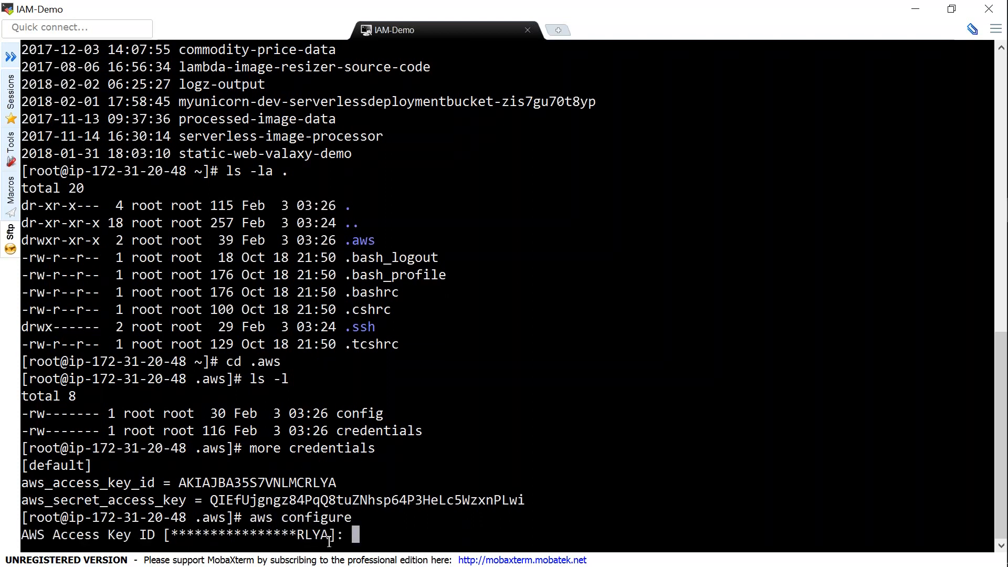
{"action": "key", "text": "Return"}
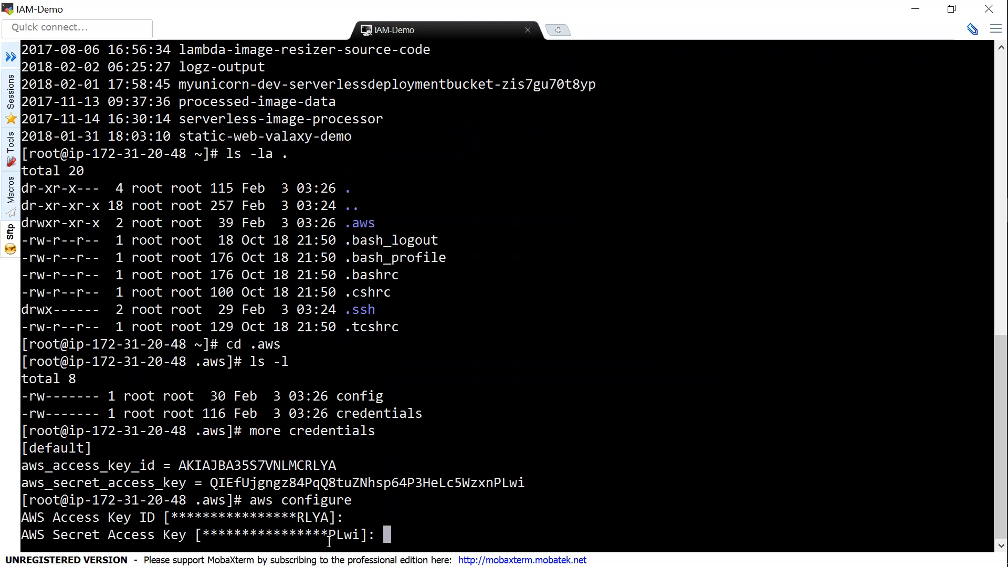
{"action": "key", "text": "Return"}
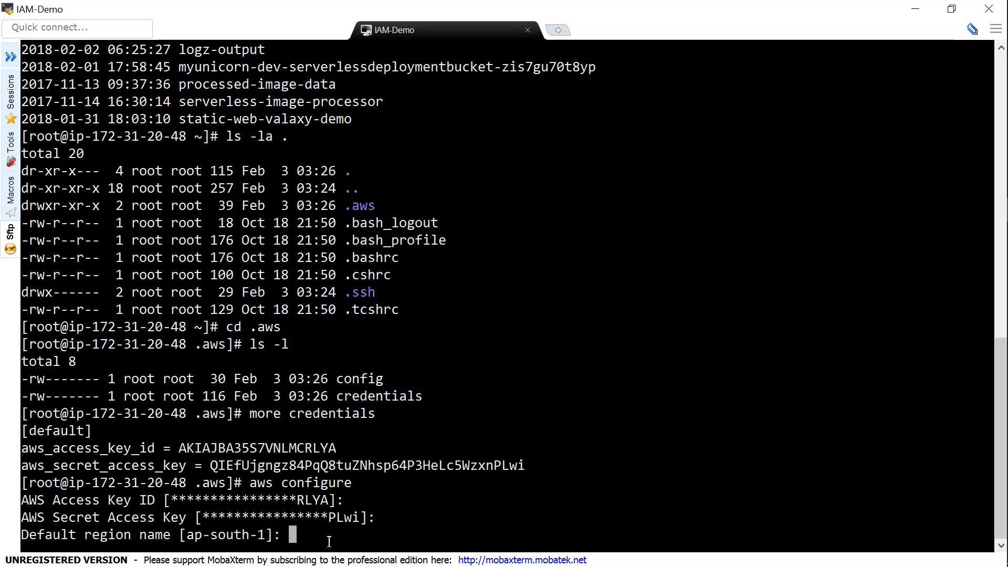
{"action": "key", "text": "Return"}
{"action": "key", "text": "Return"}
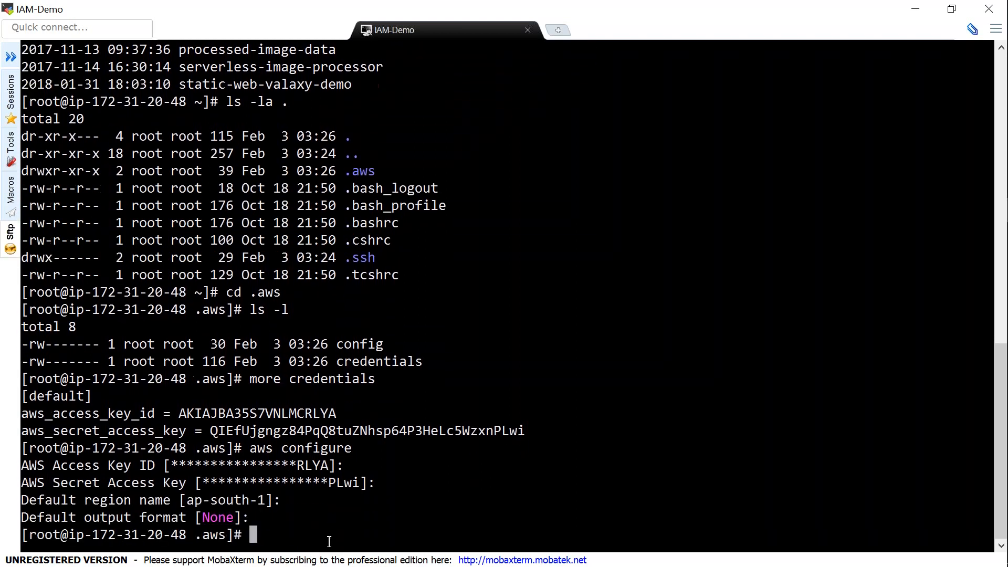
Run aws s3 ls and highlight the resulting authorization error
{"action": "type", "text": "aws s3 ls"}
{"action": "key", "text": "Return"}
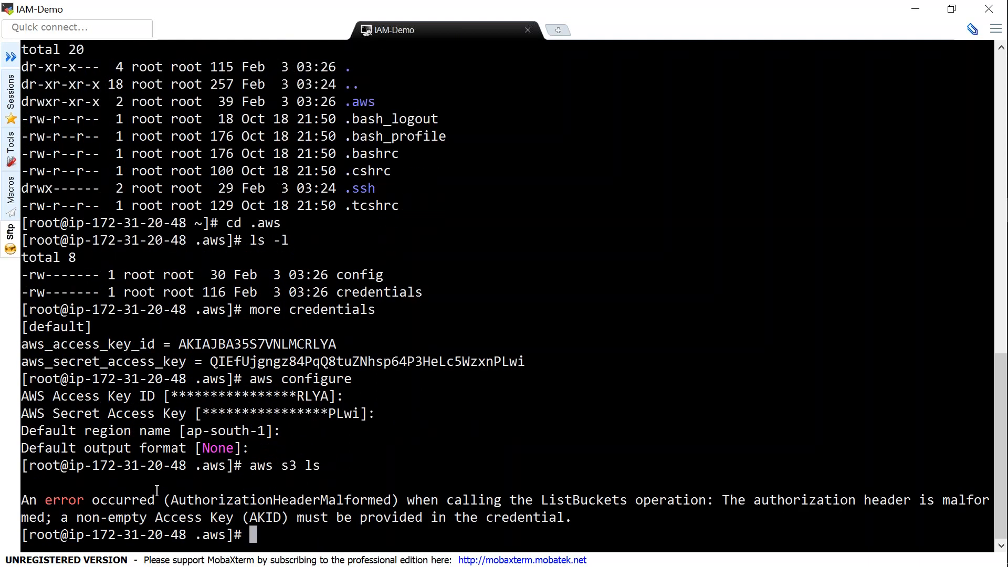
{"action": "left_click_drag", "start_coordinate": [188, 500], "coordinate": [312, 521]}
{"action": "left_click", "coordinate": [312, 520]}
Show the credentials file again to confirm the key lines are now empty
{"action": "type", "text": "more cr"}
{"action": "key", "text": "Tab"}
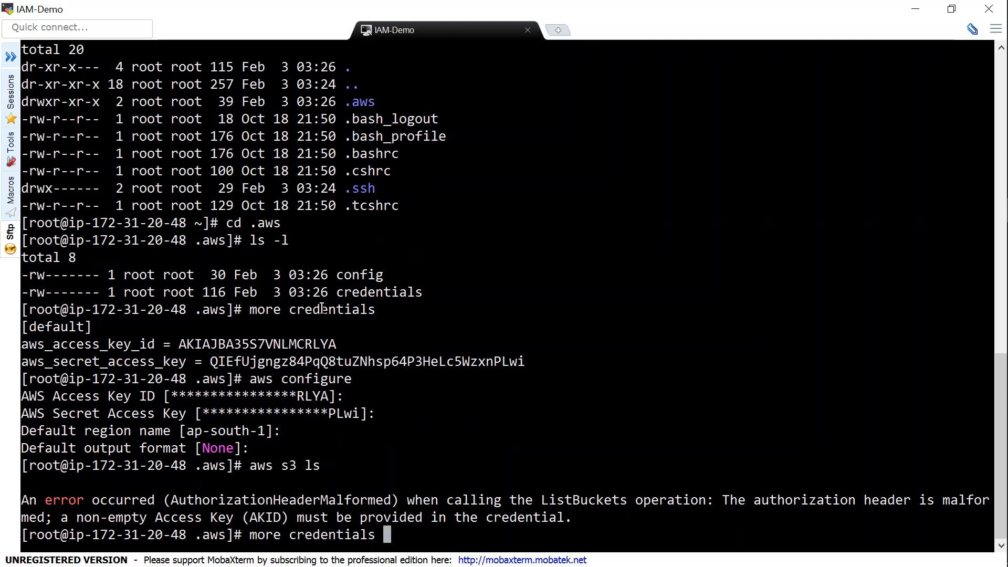
{"action": "key", "text": "Return"}
{"action": "left_click_drag", "start_coordinate": [171, 500], "coordinate": [318, 523]}
{"action": "left_click", "coordinate": [317, 532]}
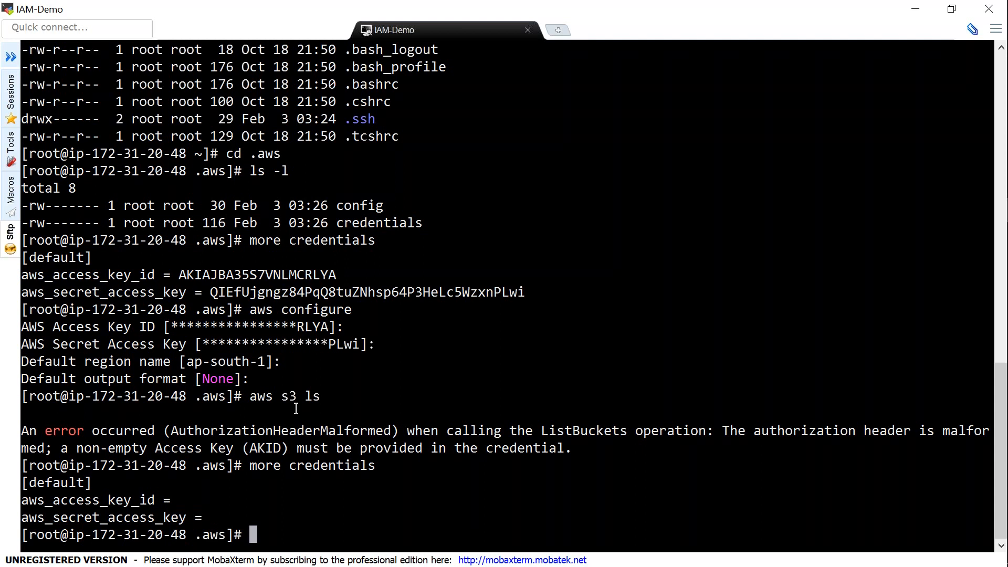
{"action": "key", "text": "alt+Tab"}
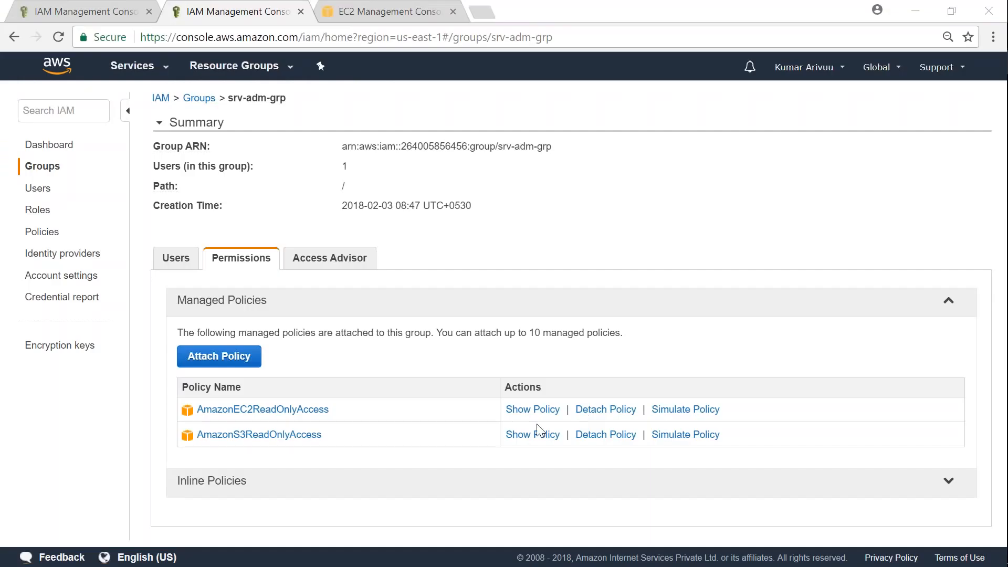
Begin a new IAM role trusting the AWS service EC2 with the general EC2 use case
{"action": "left_click", "coordinate": [46, 212]}
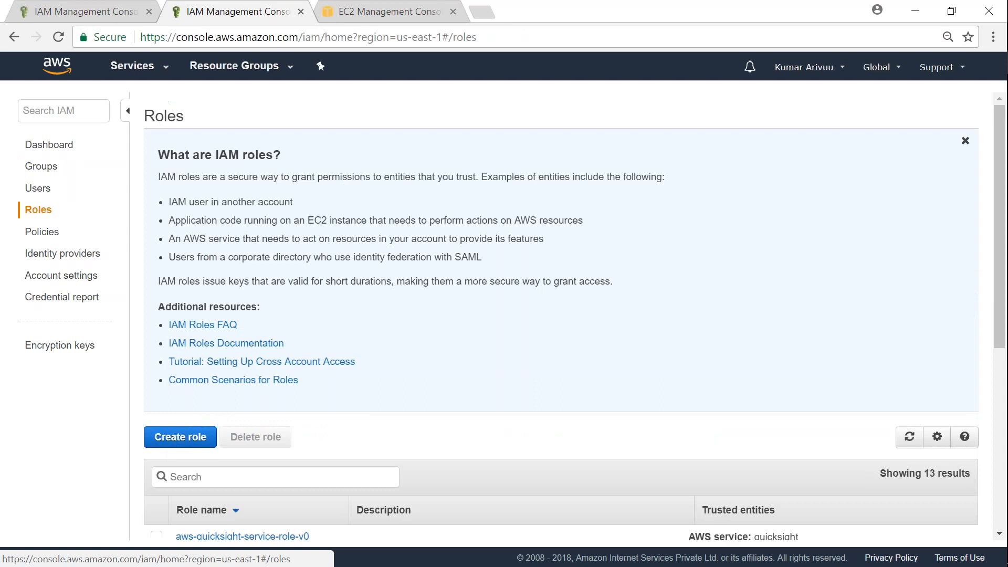
{"action": "scroll", "coordinate": [333, 351], "scroll_direction": "down", "scroll_amount": 3}
{"action": "left_click", "coordinate": [181, 280]}
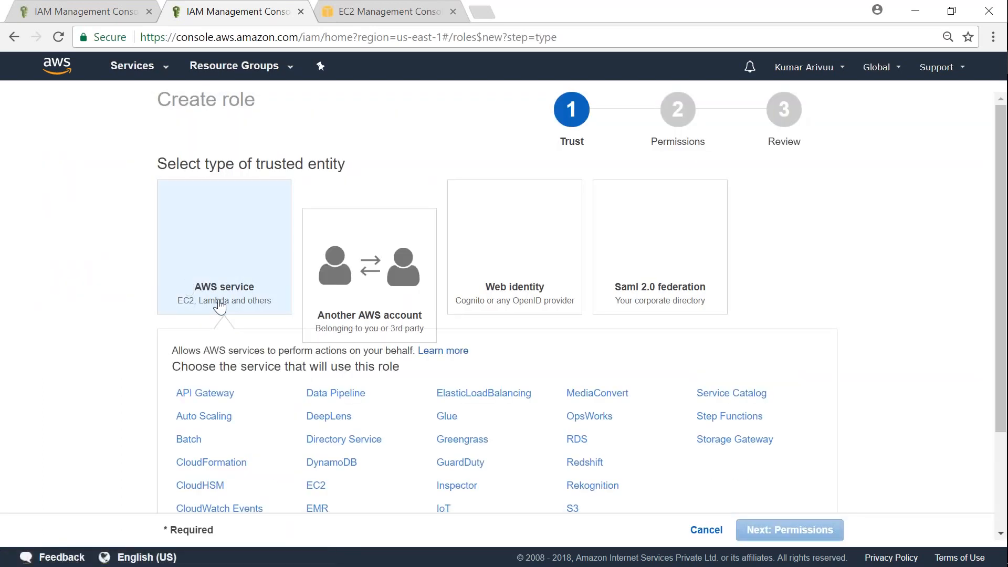
{"action": "scroll", "coordinate": [125, 370], "scroll_direction": "down", "scroll_amount": 1}
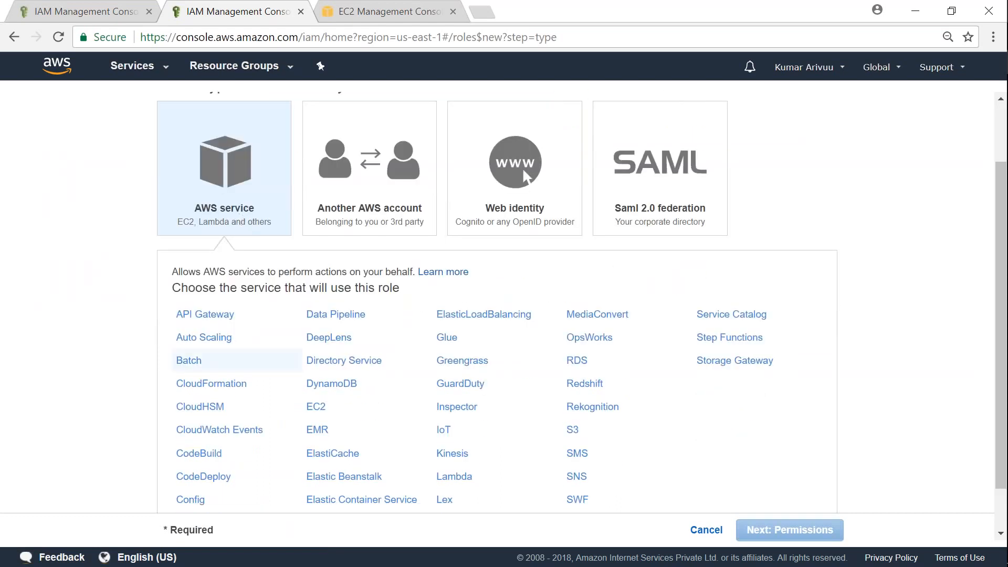
{"action": "left_click", "coordinate": [318, 407]}
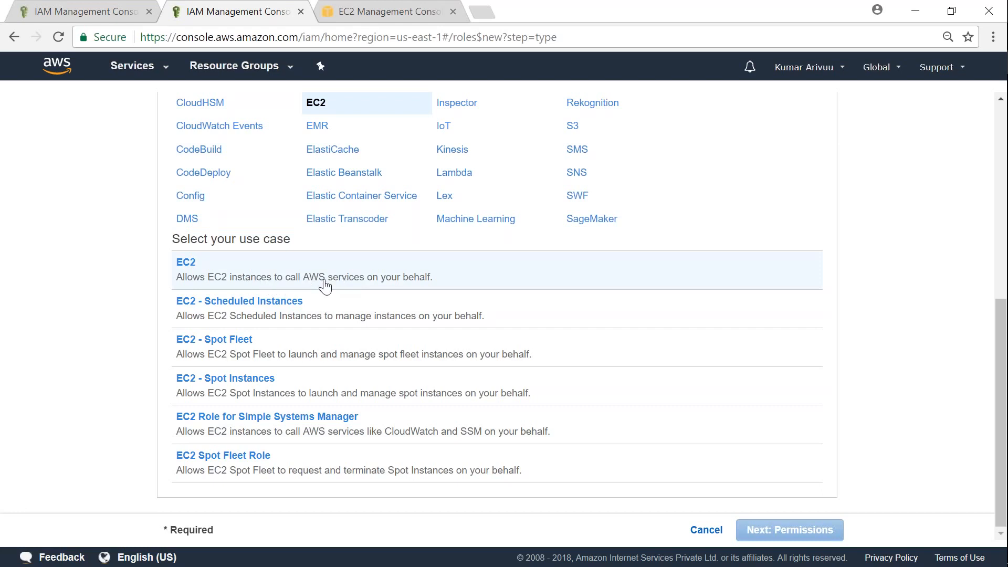
{"action": "left_click", "coordinate": [365, 279]}
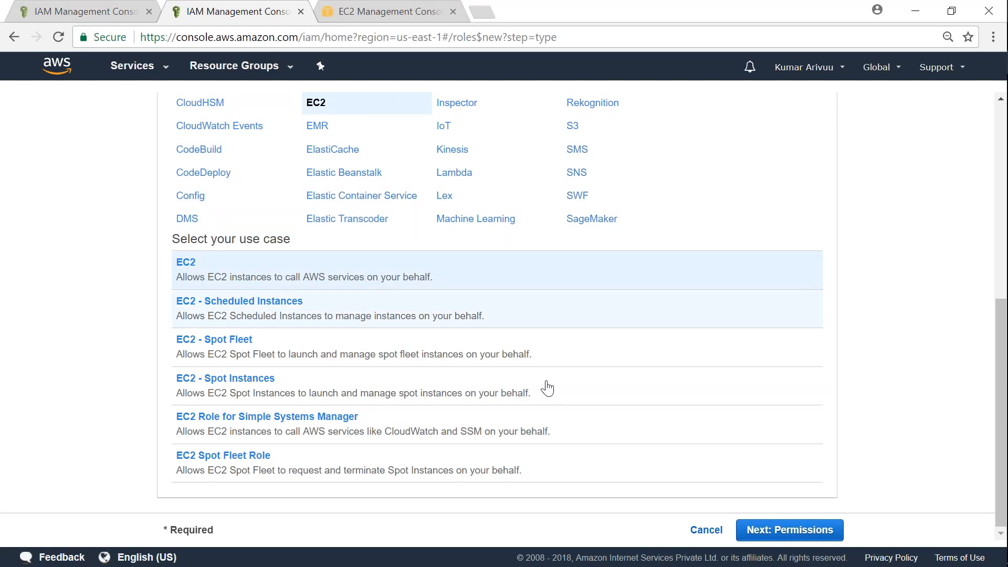
{"action": "left_click", "coordinate": [760, 533]}
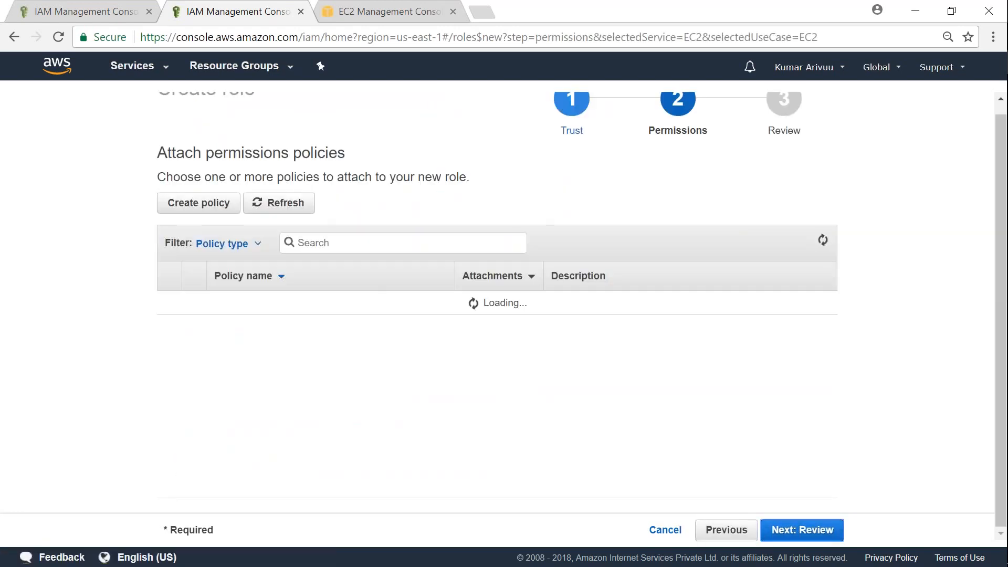
Search policies for 's3full' and select AmazonS3FullAccess for the new role
{"action": "left_click", "coordinate": [323, 242]}
{"action": "type", "text": "s3full"}
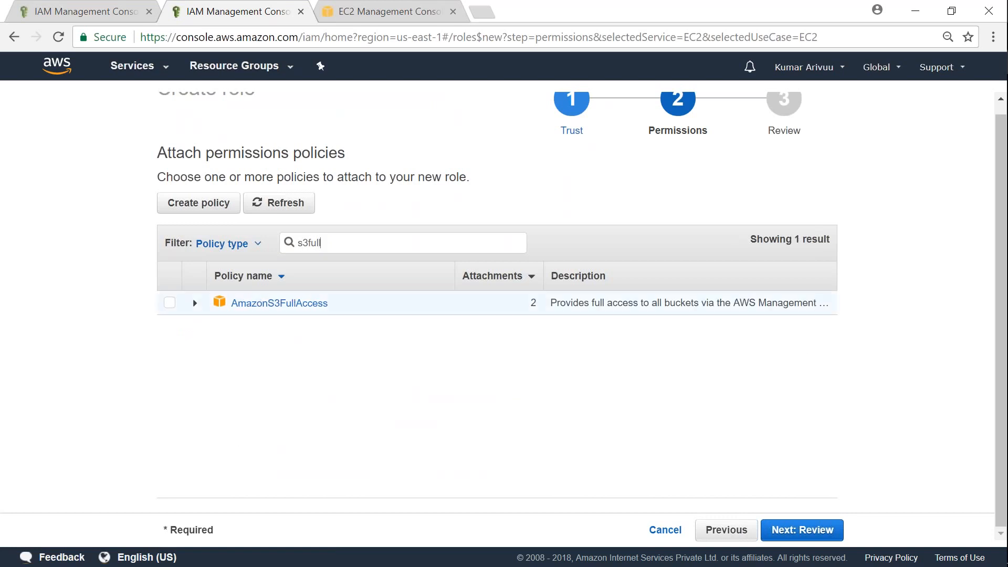
{"action": "left_click", "coordinate": [169, 303]}
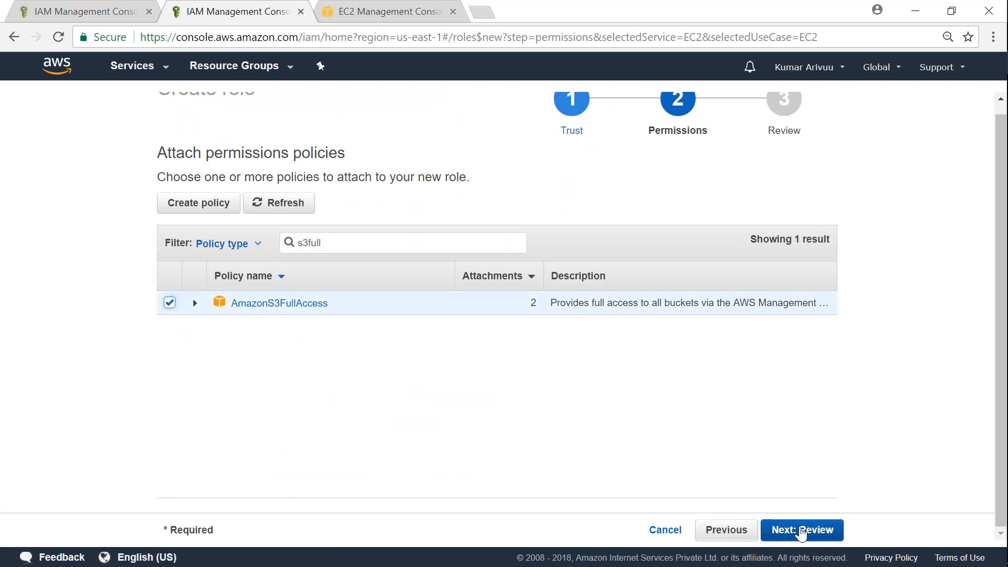
{"action": "left_click", "coordinate": [801, 530]}
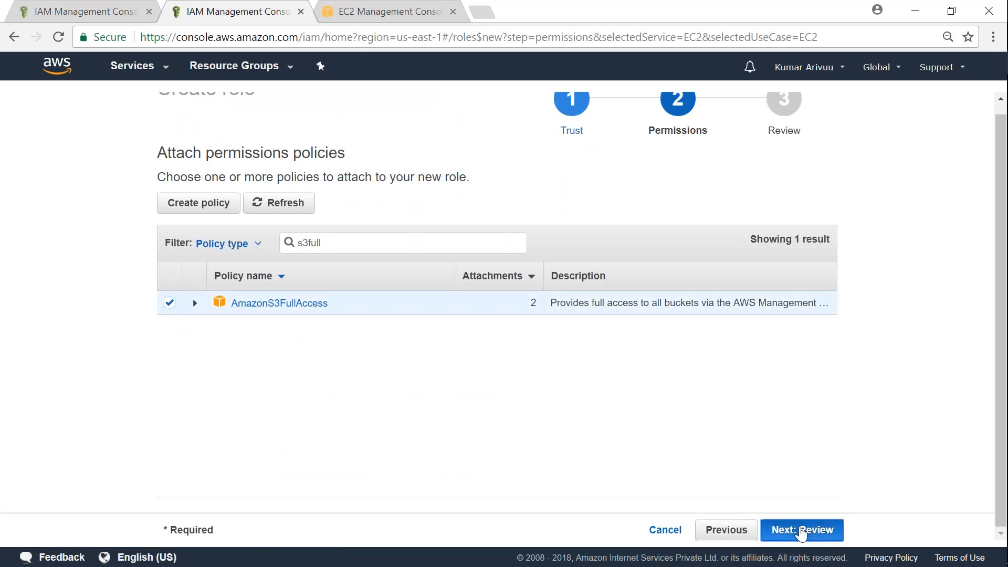
Name the role ec2-to-s3-full-access-role, copy the name, and create the role
{"action": "left_click", "coordinate": [506, 221]}
{"action": "type", "text": "c"}
{"action": "key", "text": "BackSpace"}
{"action": "type", "text": "e"}
{"action": "key", "text": "BackSpace"}
{"action": "type", "text": "ec2-"}
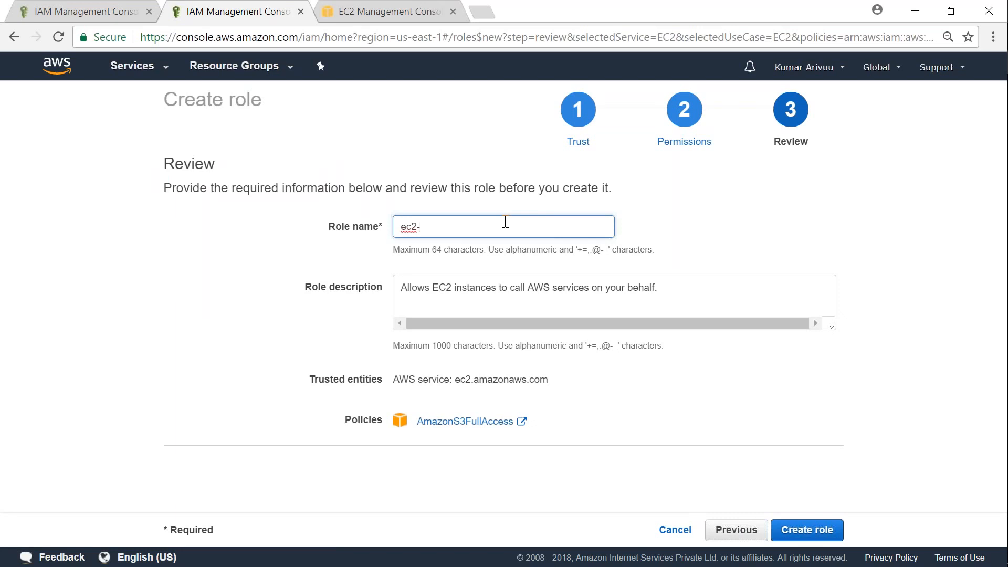
{"action": "type", "text": "to-s3-full-access-role"}
{"action": "key", "text": "ctrl+a"}
{"action": "key", "text": "ctrl+c"}
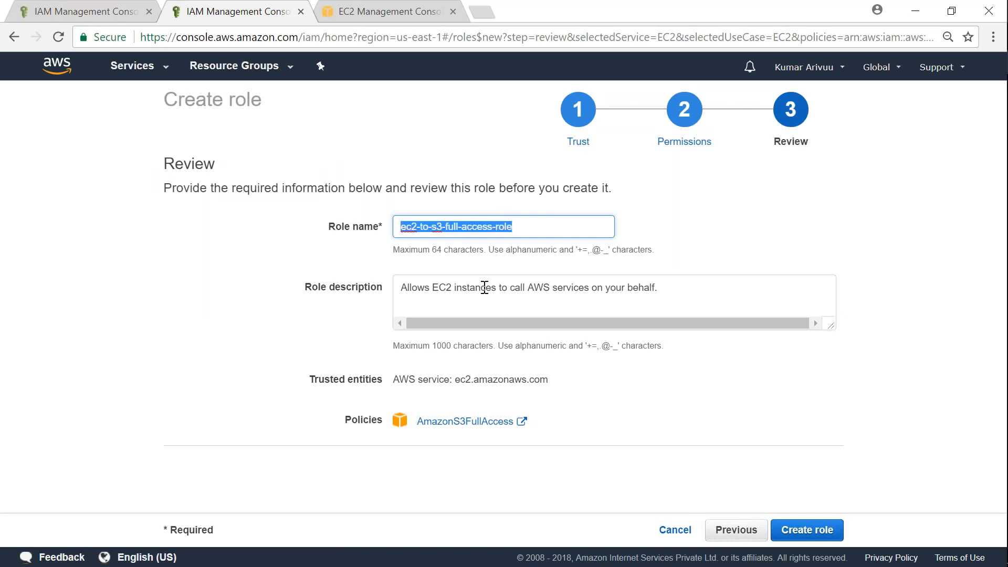
{"action": "left_click", "coordinate": [802, 534]}
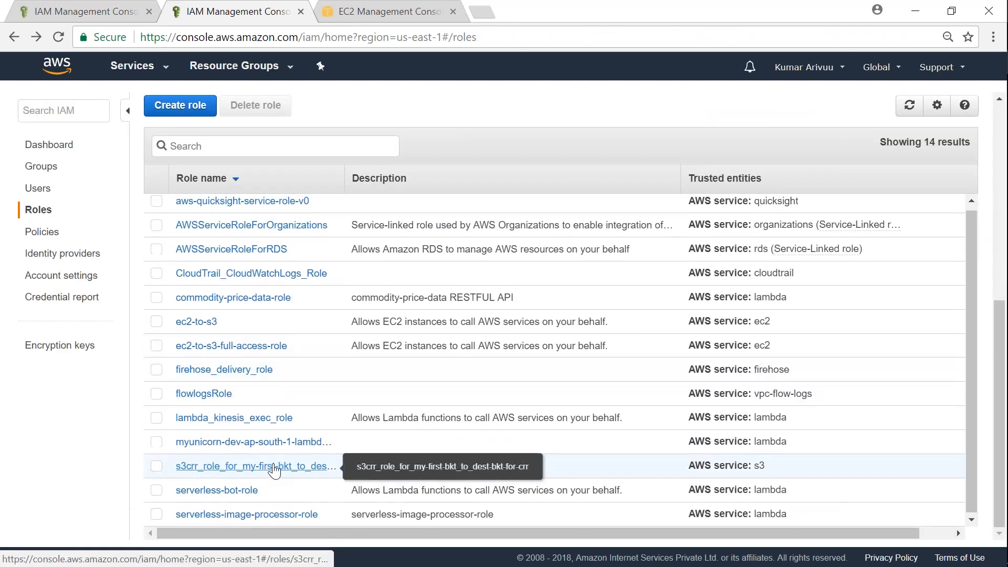
Search Roles for ec2-to-s3-full-access-role, check its AmazonS3FullAccess policy, then view EC2 Instances
{"action": "scroll", "coordinate": [272, 470], "scroll_direction": "up", "scroll_amount": 1}
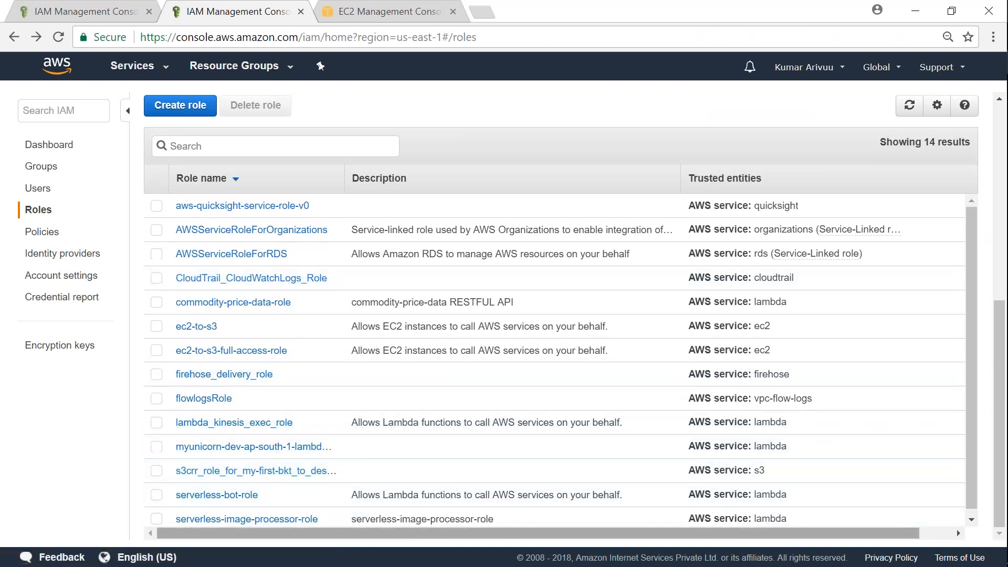
{"action": "left_click", "coordinate": [252, 146]}
{"action": "key", "text": "ctrl+v"}
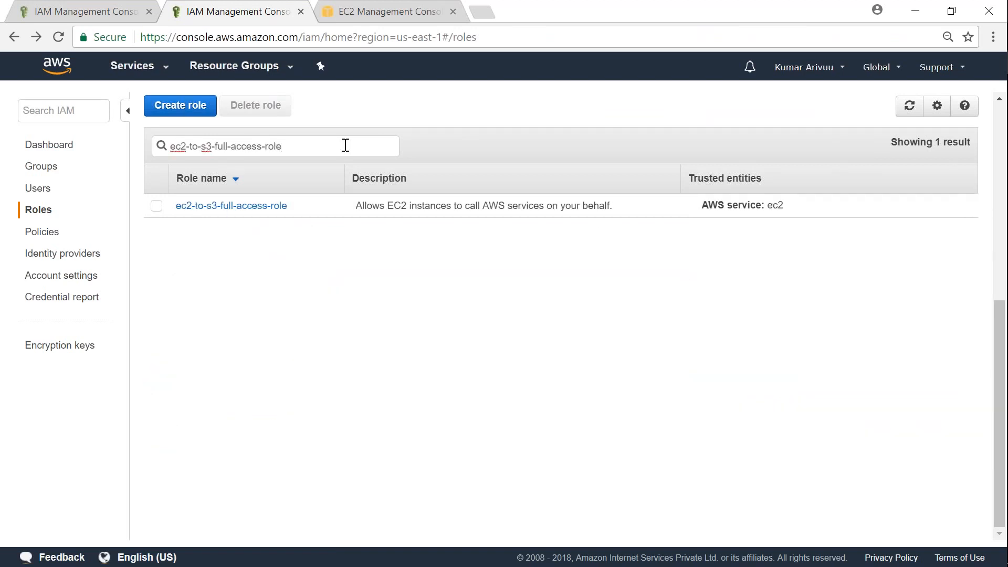
{"action": "left_click", "coordinate": [231, 205]}
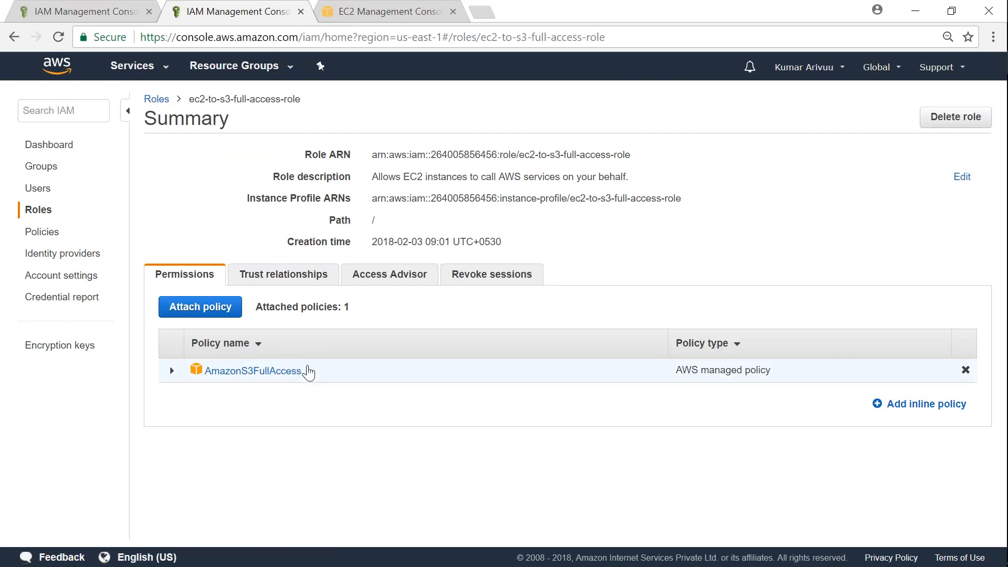
{"action": "left_click", "coordinate": [402, 15]}
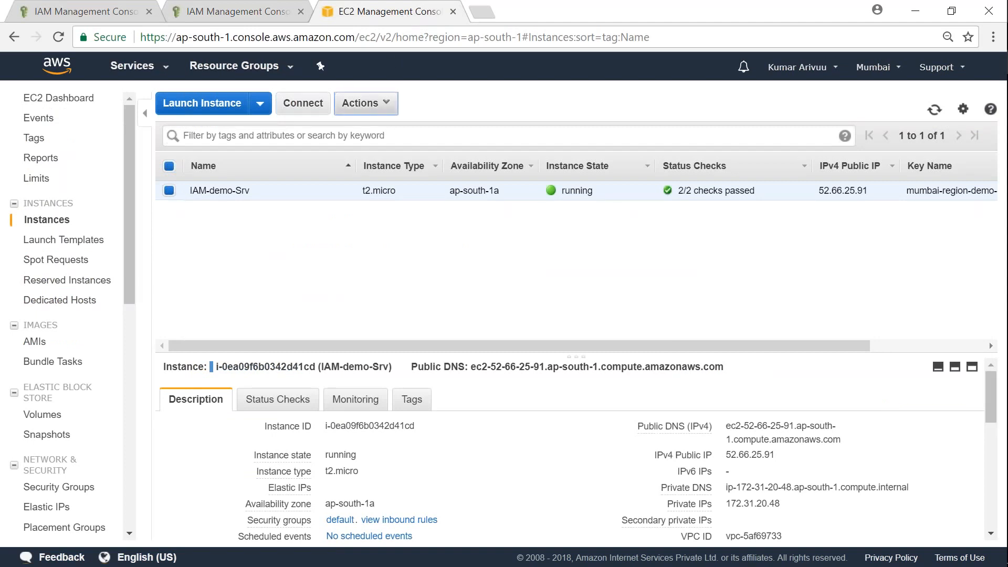
Attach ec2-to-s3-full-access-role to IAM-demo-Srv via Attach/Replace IAM Role and close the confirmation
{"action": "left_click", "coordinate": [362, 103]}
{"action": "mouse_move", "coordinate": [421, 190]}
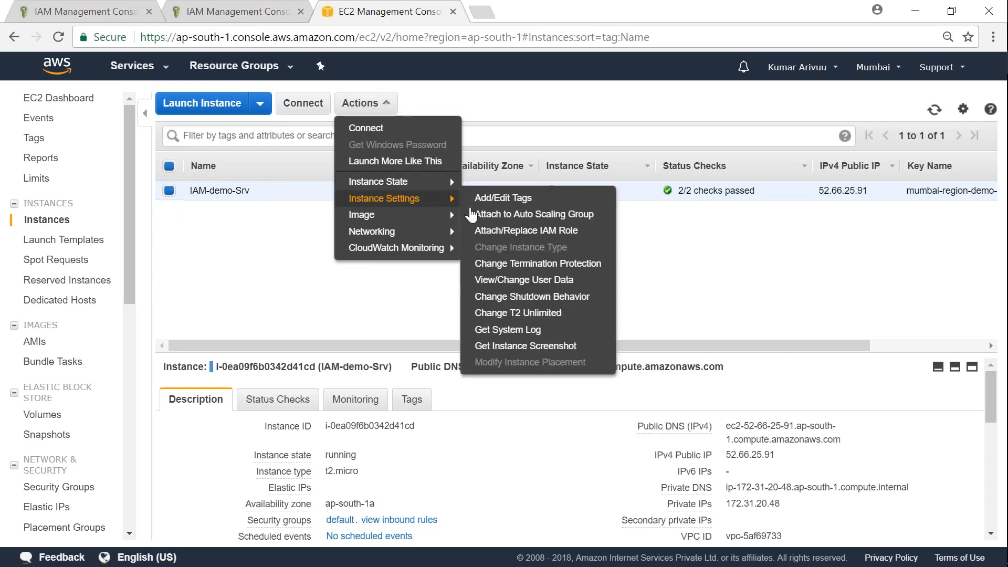
{"action": "left_click", "coordinate": [499, 236]}
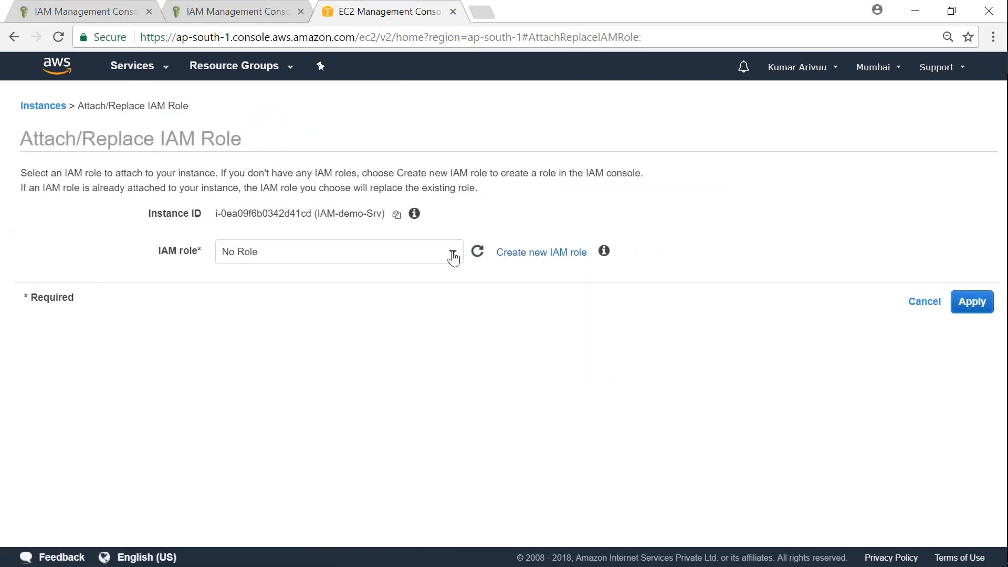
{"action": "left_click", "coordinate": [454, 256]}
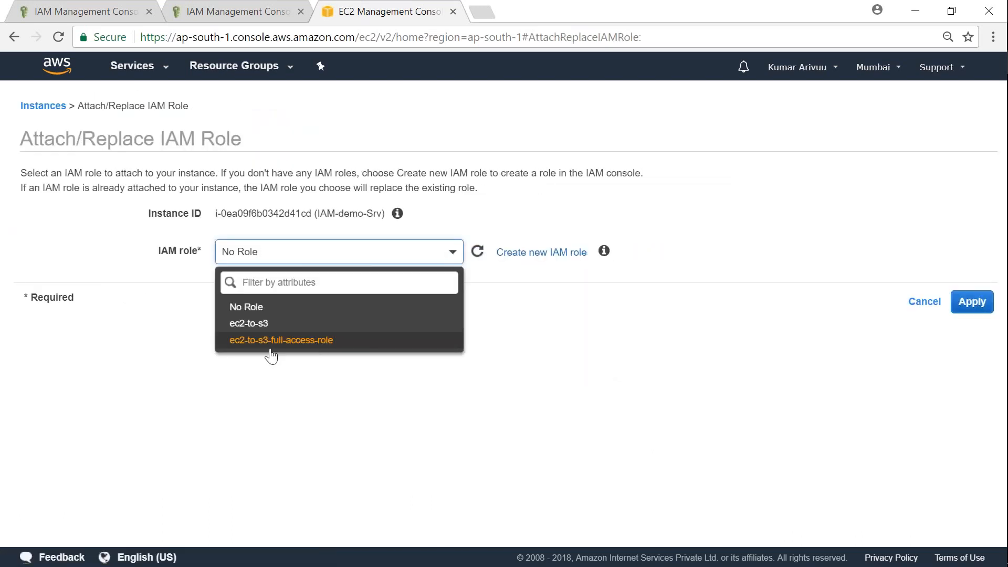
{"action": "left_click", "coordinate": [299, 340]}
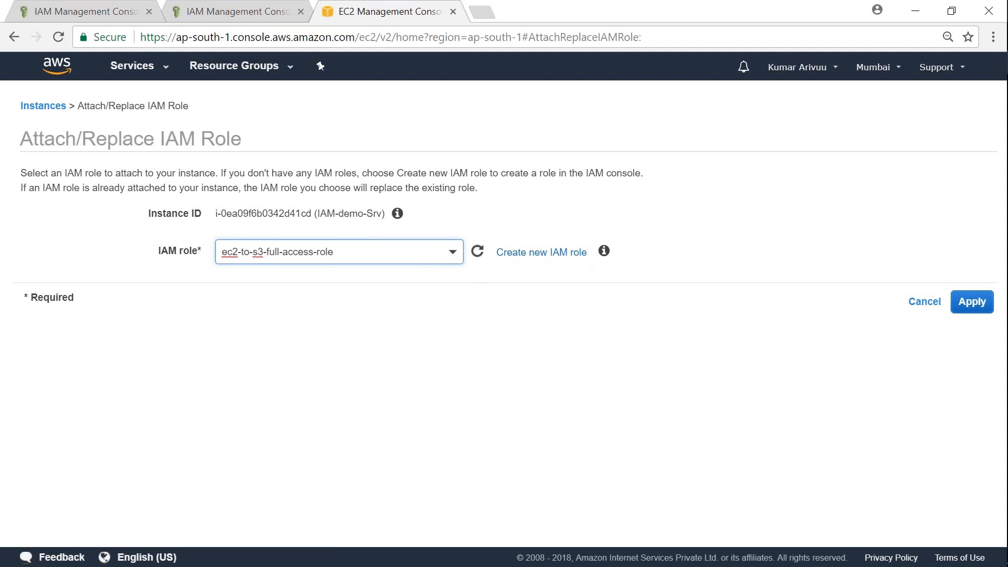
{"action": "left_click", "coordinate": [971, 302]}
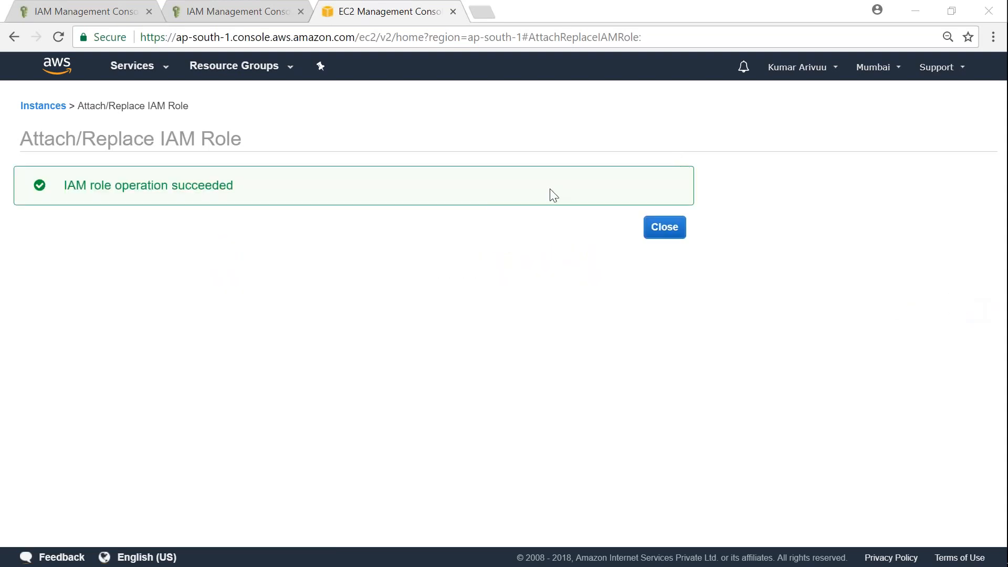
{"action": "left_click", "coordinate": [677, 230]}
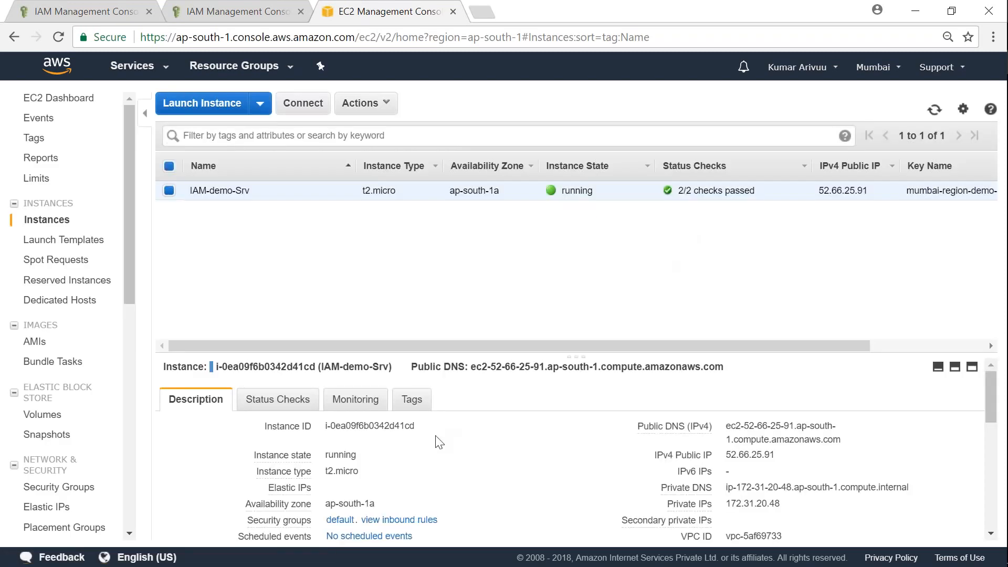
Run aws s3 ls on the server and paste the earlier credentials-file lines at the prompt
{"action": "key", "text": "alt+Tab"}
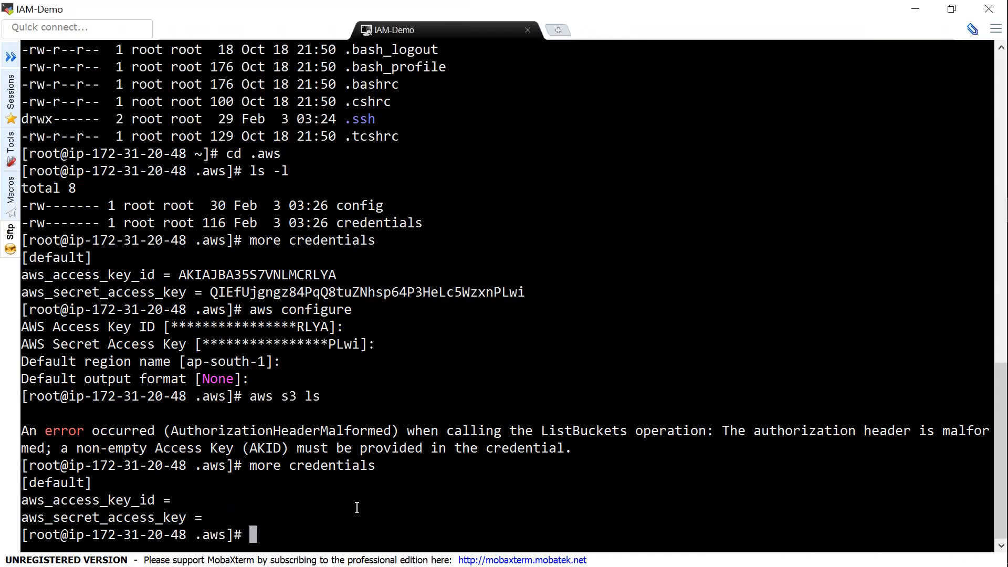
{"action": "type", "text": "aws s3 ls"}
{"action": "key", "text": "Return"}
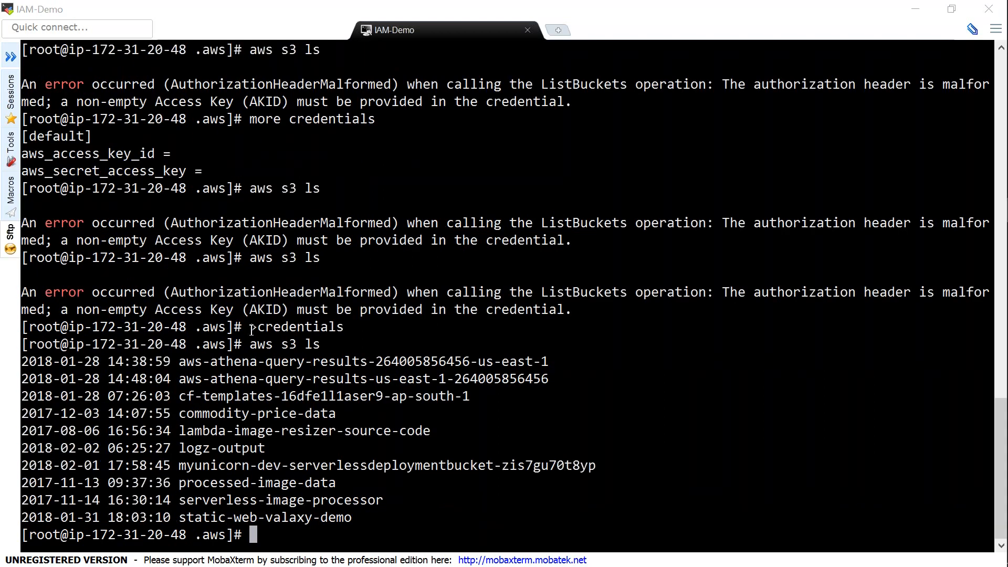
{"action": "left_click_drag", "start_coordinate": [252, 329], "coordinate": [339, 328]}
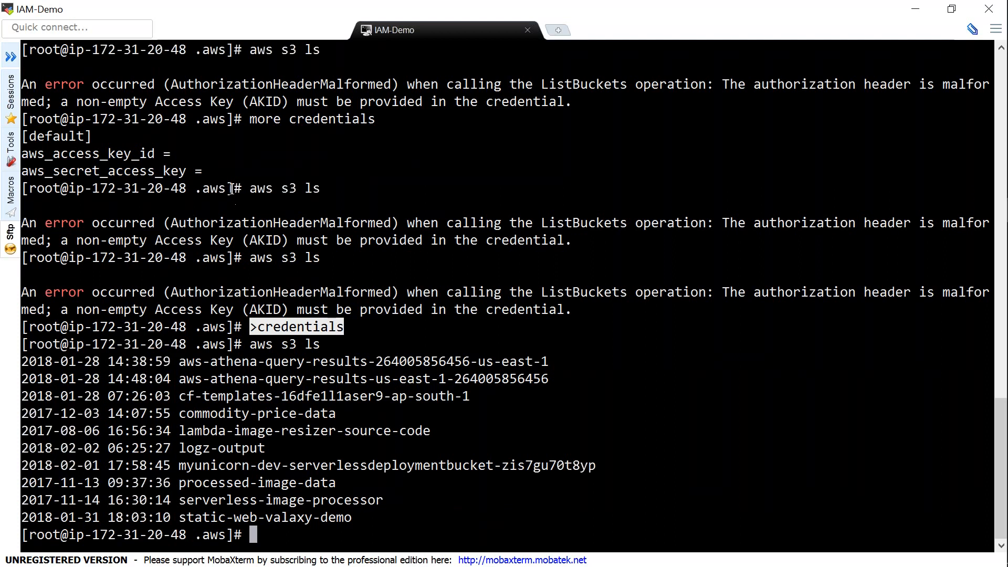
{"action": "left_click_drag", "start_coordinate": [242, 172], "coordinate": [31, 136]}
{"action": "key", "text": "ctrl+c"}
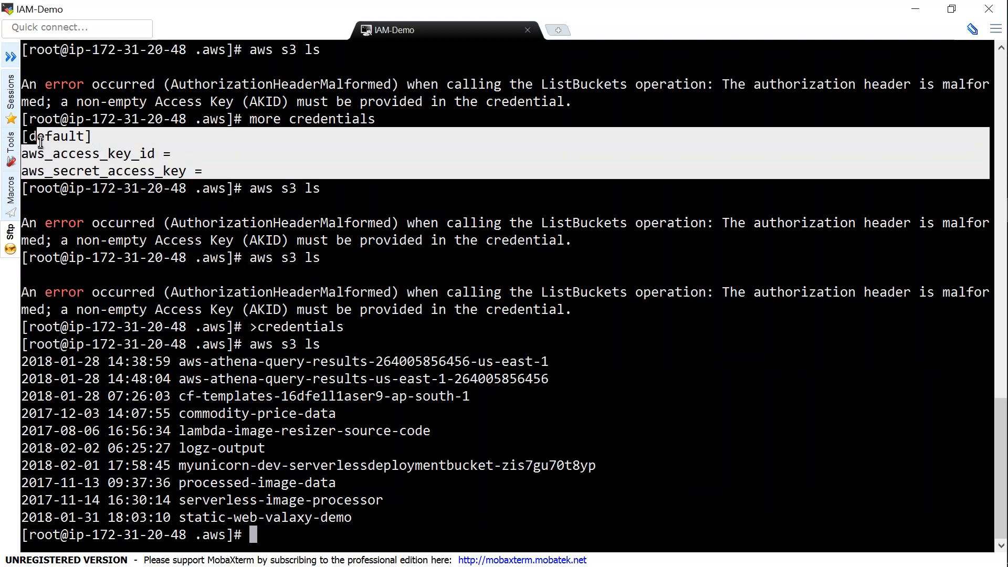
{"action": "left_click", "coordinate": [333, 530]}
{"action": "type", "text": "more"}
{"action": "right_click", "coordinate": [398, 517]}
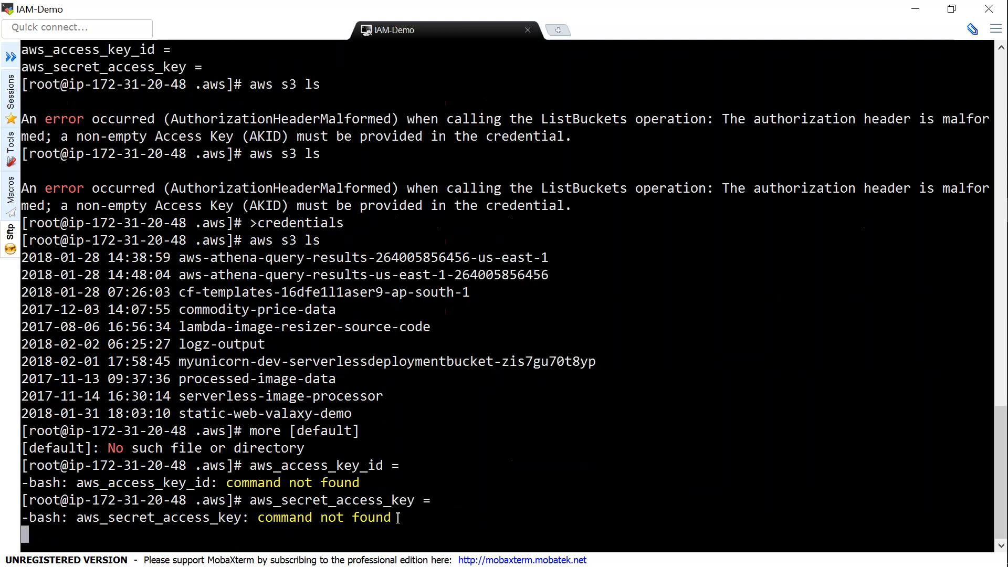
Show the empty credentials file, then list all S3 buckets with aws s3 ls
{"action": "type", "text": "more cred"}
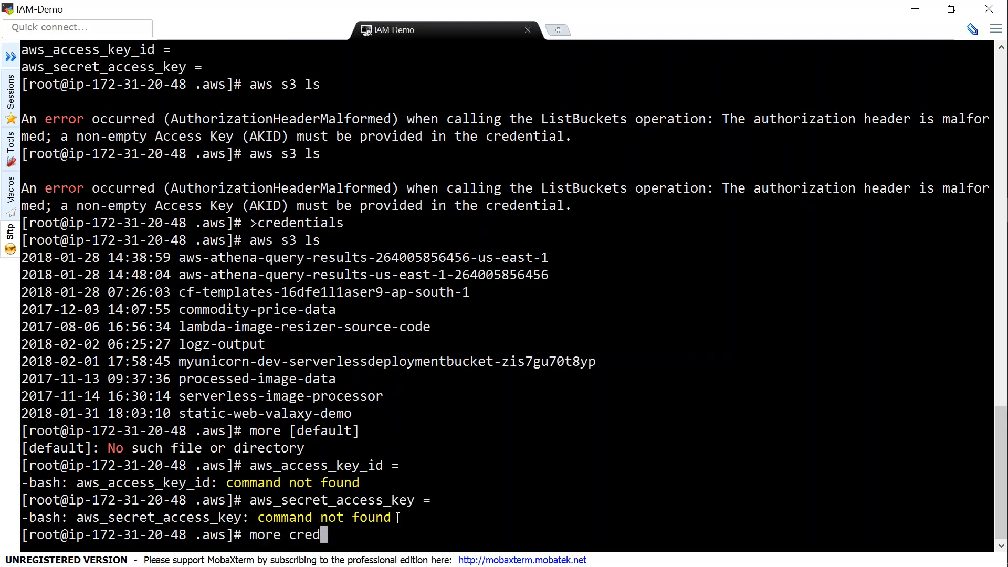
{"action": "key", "text": "Tab"}
{"action": "key", "text": "Return"}
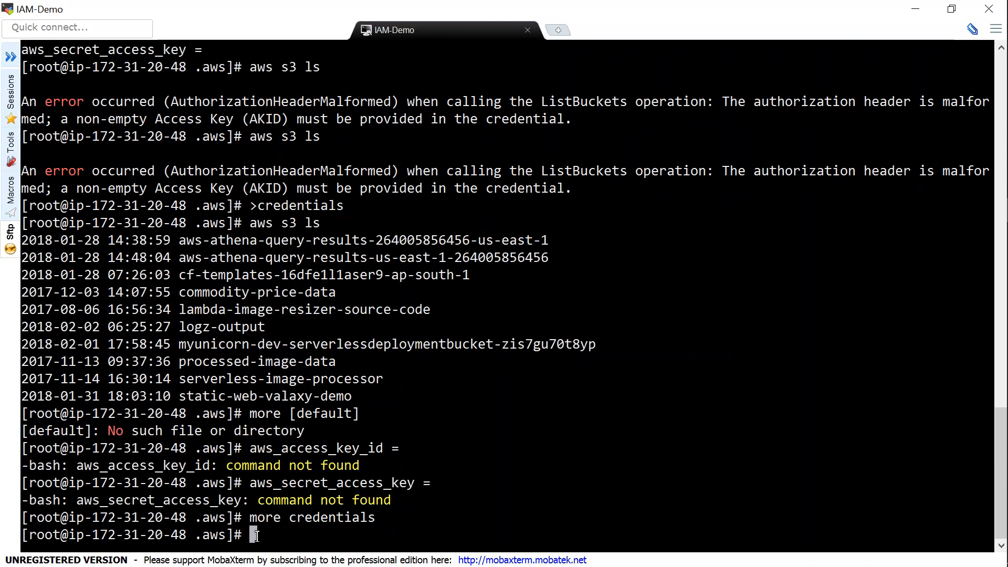
{"action": "type", "text": "aws s3 ls"}
{"action": "key", "text": "Return"}
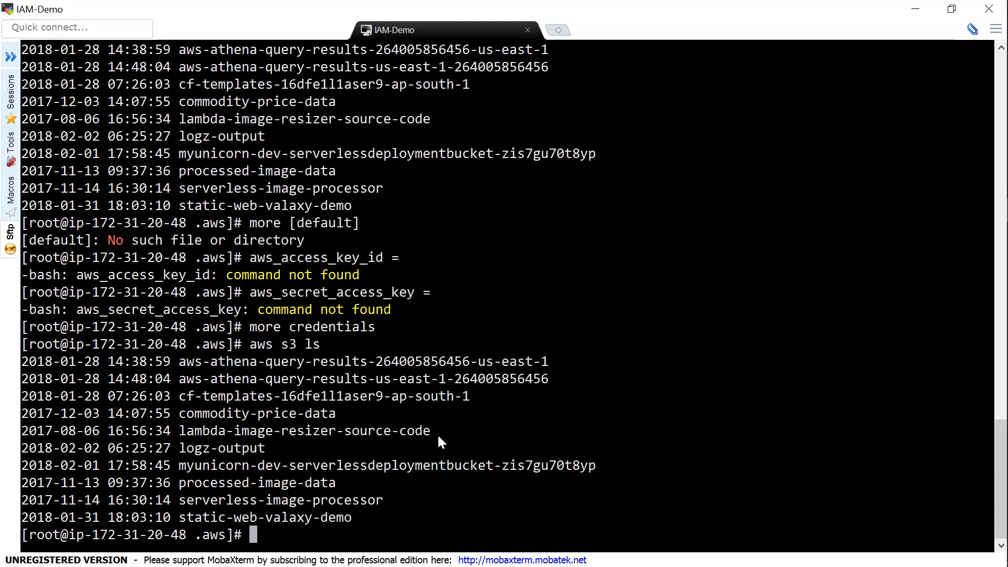
Count the existing buckets with aws s3 ls | wc -l, which returns 10
{"action": "key", "text": "Up"}
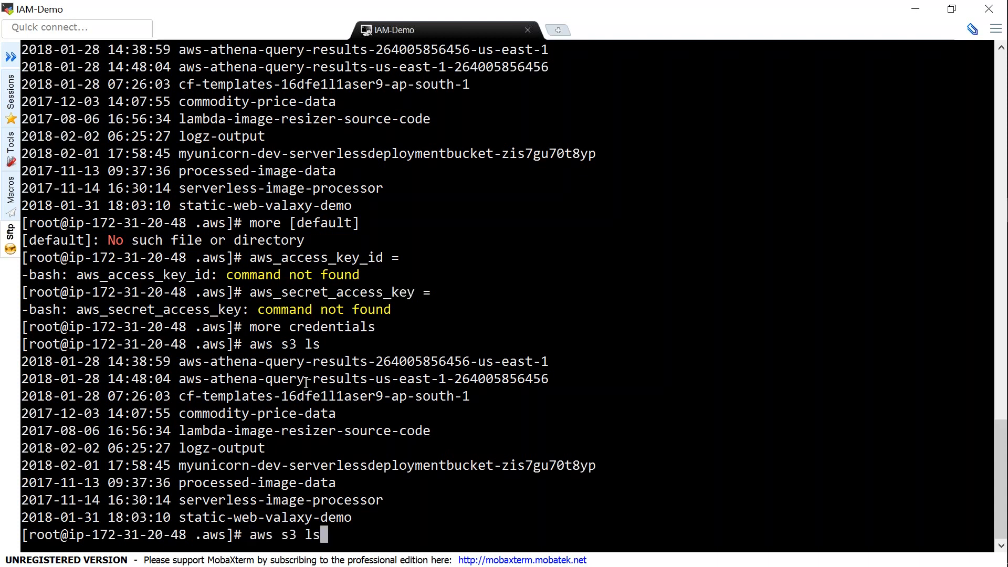
{"action": "type", "text": "| wc -l"}
{"action": "key", "text": "Return"}
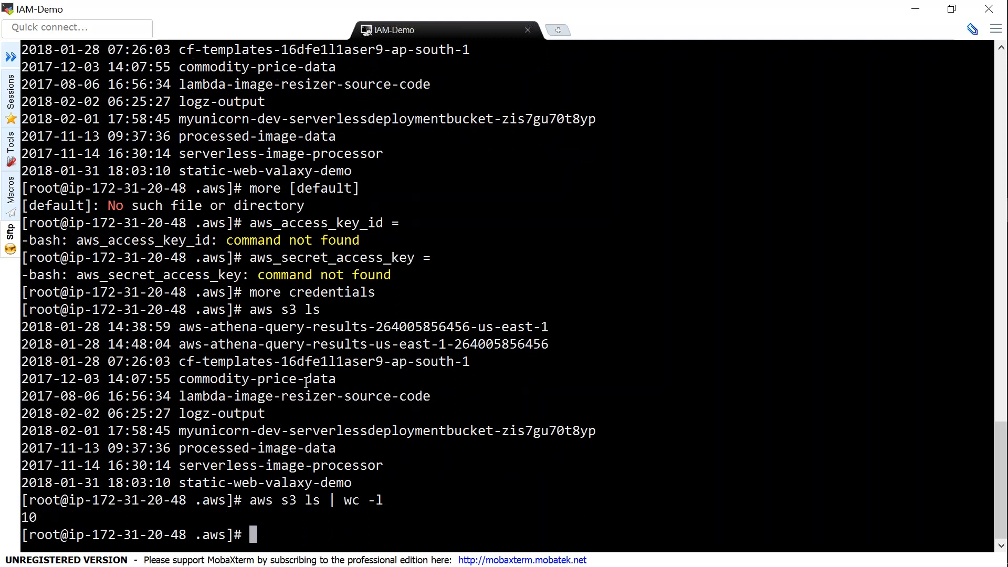
Create the bucket s3://test-demo-bkt-from-iam with aws s3 mb
{"action": "type", "text": "aws s3 mb"}
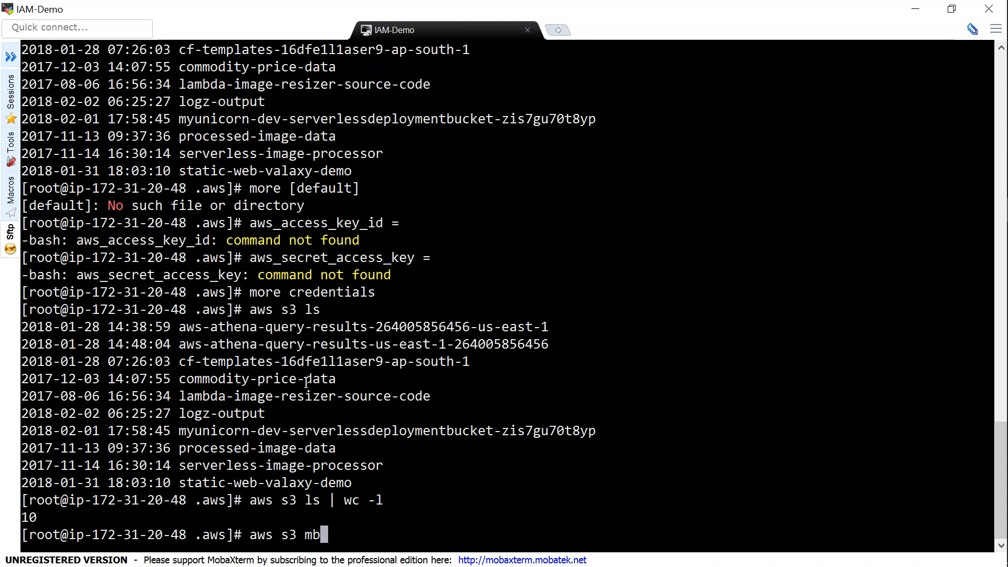
{"action": "type", "text": " s3://test-dem"}
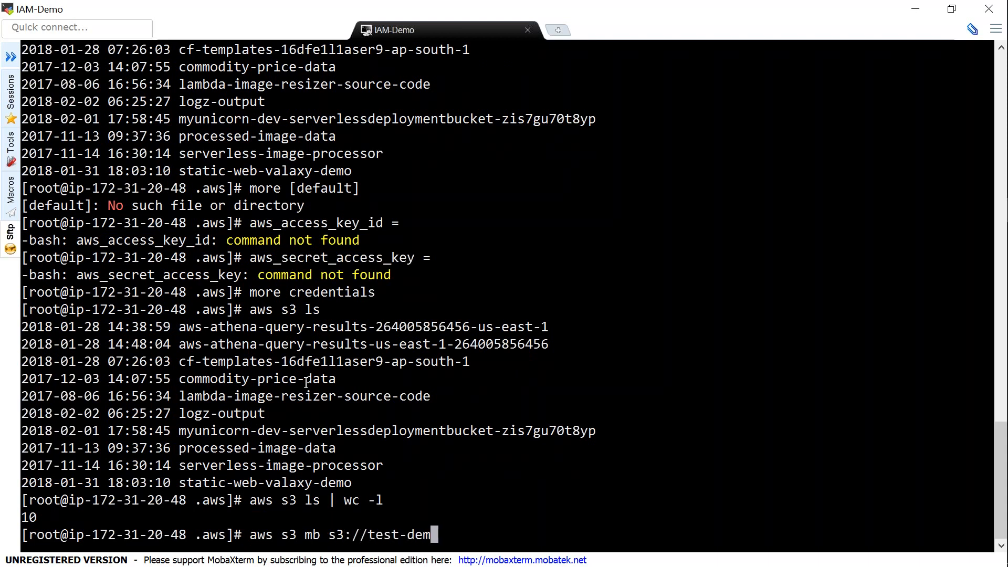
{"action": "type", "text": "o-bkt-from-iam"}
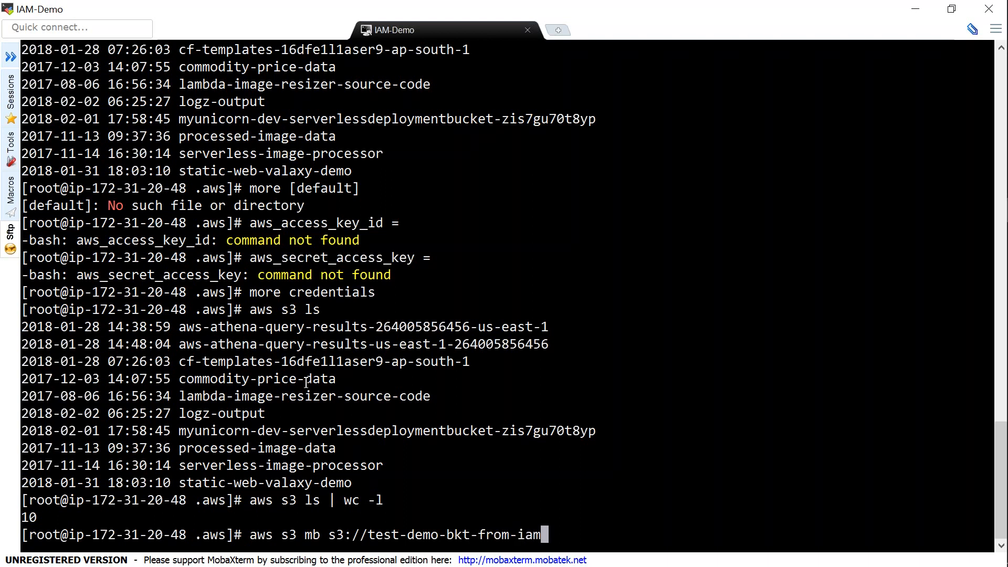
{"action": "key", "text": "Return"}
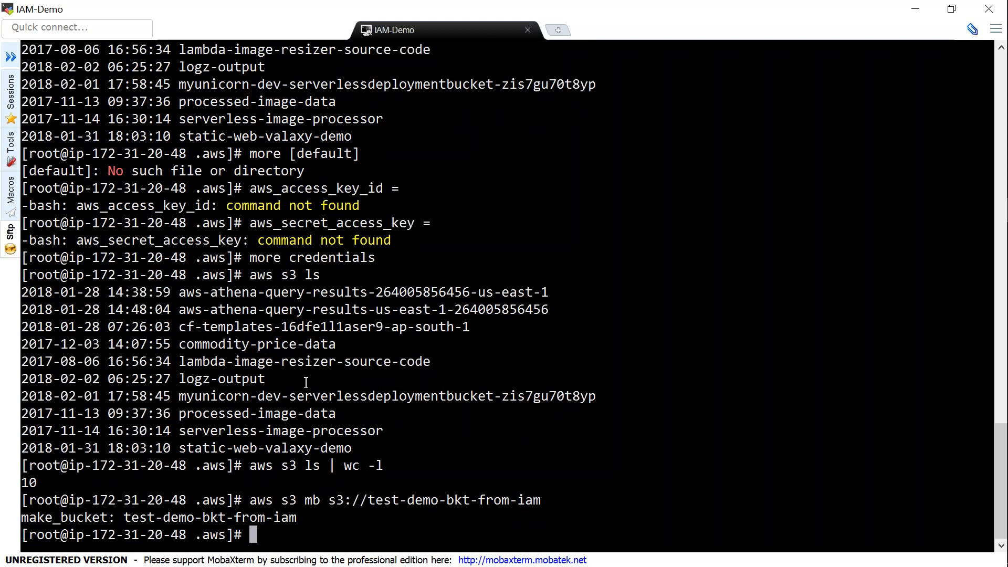
Echo 'Welcome to IAM Demo' into a new file named Welcome and check it with ls -l
{"action": "type", "text": "echo \"Welcome to IAMDem"}
{"action": "key", "text": "BackSpace"}
{"action": "key", "text": "BackSpace"}
{"action": "key", "text": "BackSpace"}
{"action": "type", "text": "Demo\" >>"}
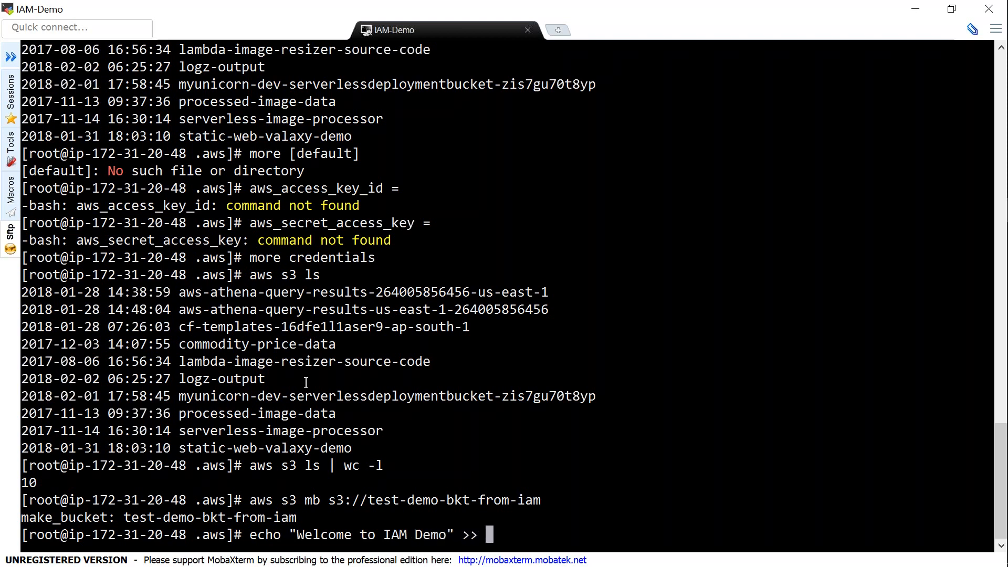
{"action": "key", "text": "BackSpace"}
{"action": "key", "text": "BackSpace"}
{"action": "type", "text": ">"}
{"action": "left_click_drag", "start_coordinate": [298, 534], "coordinate": [443, 531]}
{"action": "right_click", "coordinate": [443, 529]}
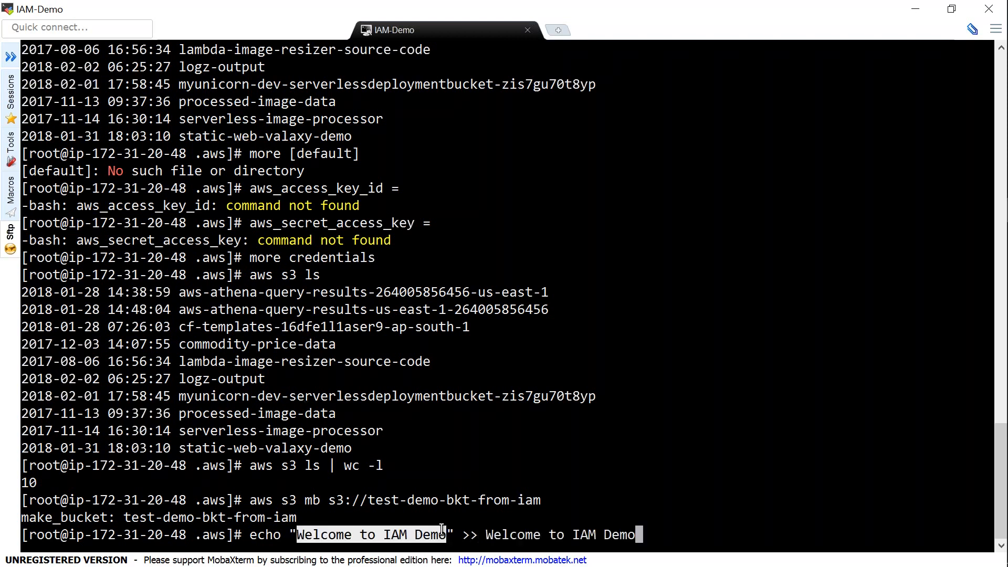
{"action": "key", "text": "Return"}
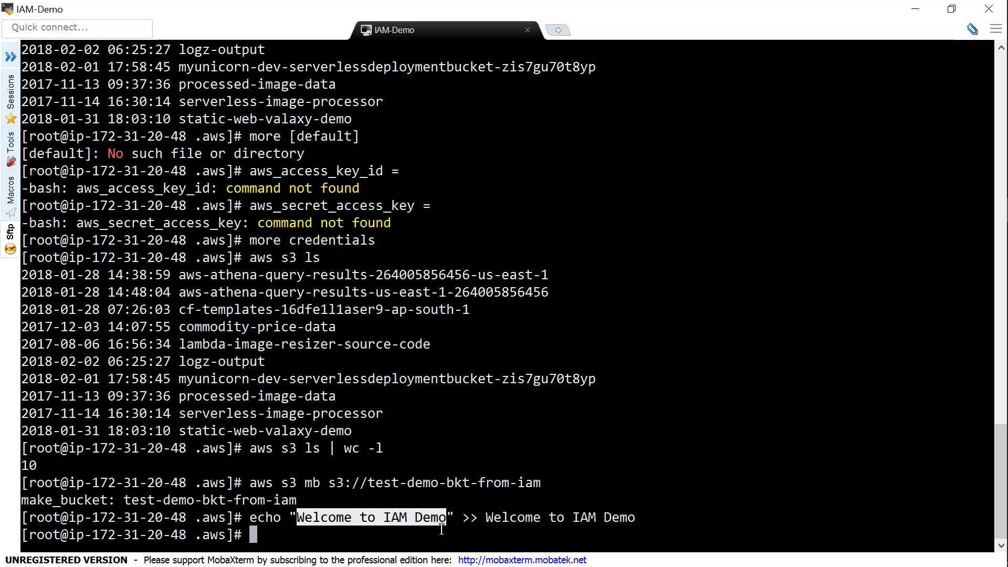
{"action": "type", "text": "ls -l"}
{"action": "key", "text": "Return"}
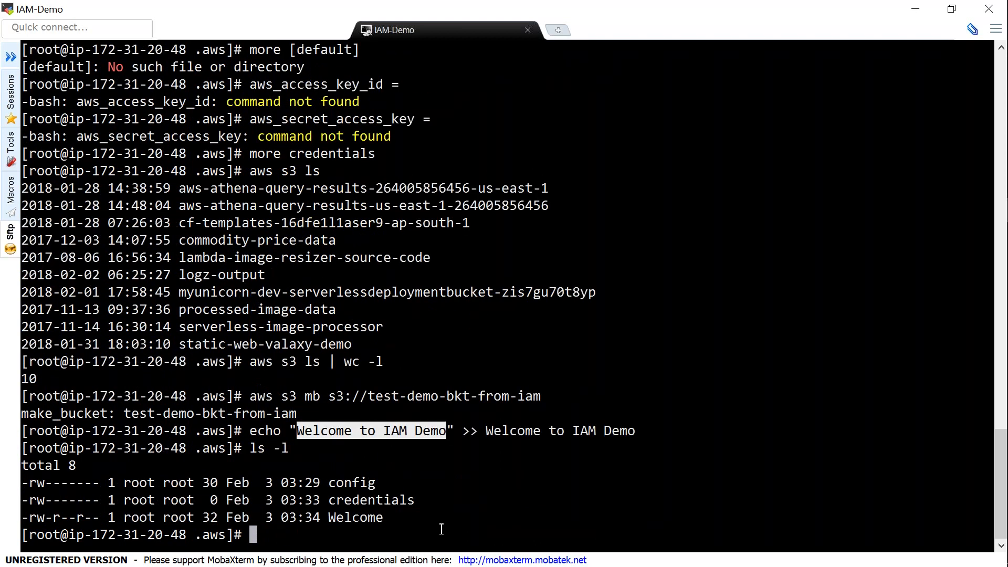
{"action": "key", "text": "alt+Tab"}
Upload the Welcome file to s3://test-demo-bkt-from-iam/ with aws s3 cp
{"action": "left_click", "coordinate": [709, 277]}
{"action": "type", "text": "aws s3 cp "}
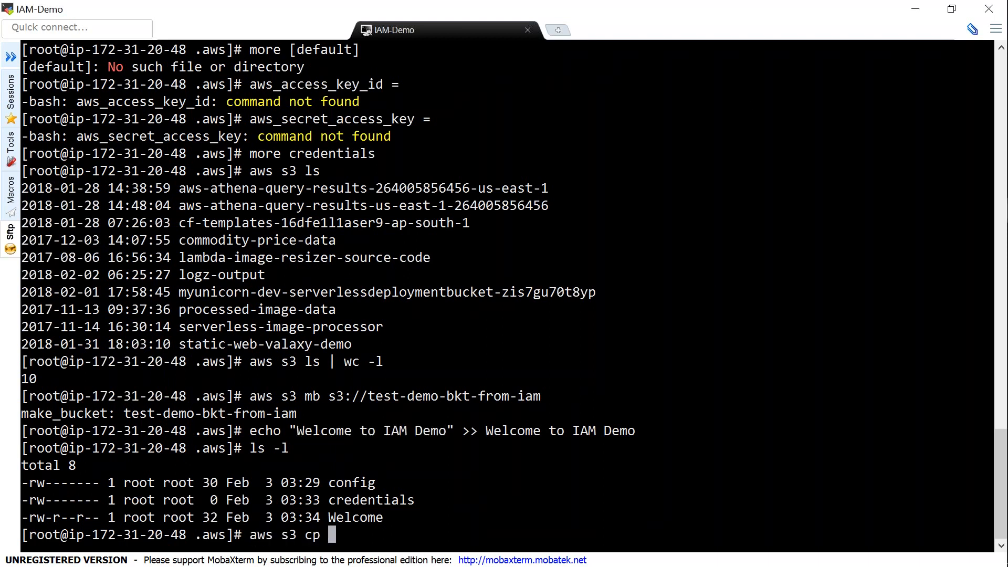
{"action": "type", "text": "\""}
{"action": "double_click", "coordinate": [366, 519]}
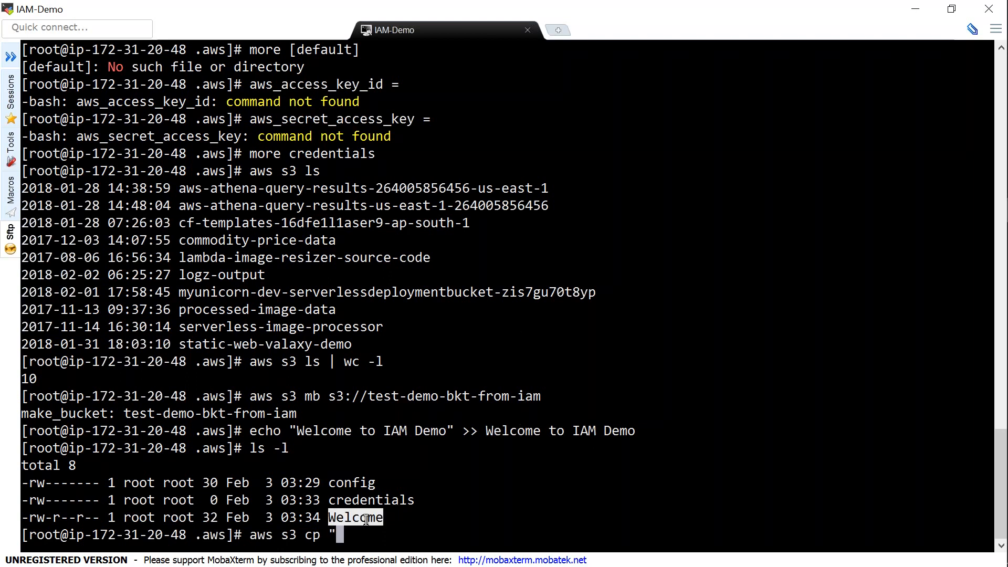
{"action": "right_click", "coordinate": [366, 520]}
{"action": "type", "text": "\""}
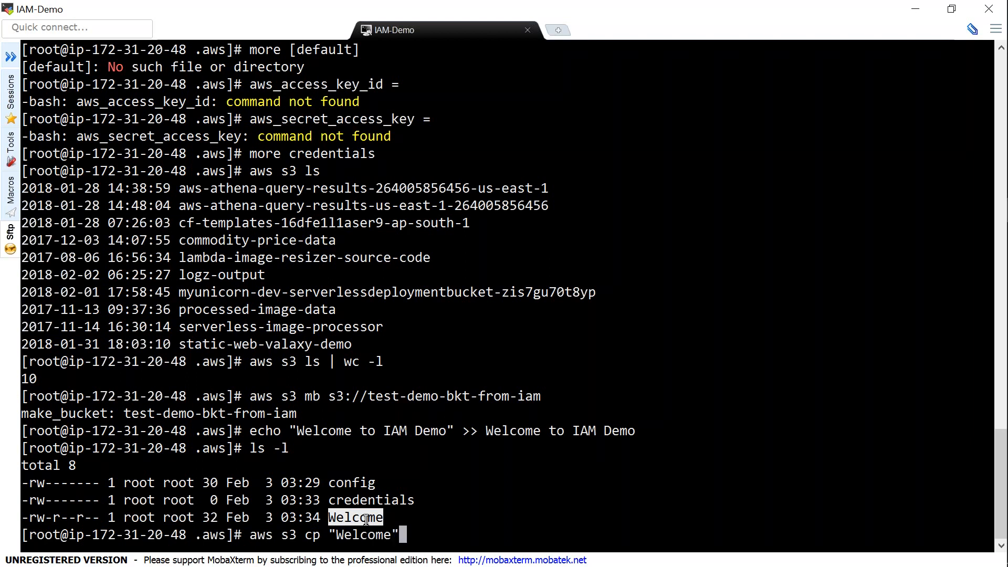
{"action": "type", "text": " s3://"}
{"action": "double_click", "coordinate": [436, 396]}
{"action": "key", "text": "ctrl+c"}
{"action": "key", "text": "BackSpace"}
{"action": "key", "text": "BackSpace"}
{"action": "key", "text": "BackSpace"}
{"action": "key", "text": "BackSpace"}
{"action": "key", "text": "BackSpace"}
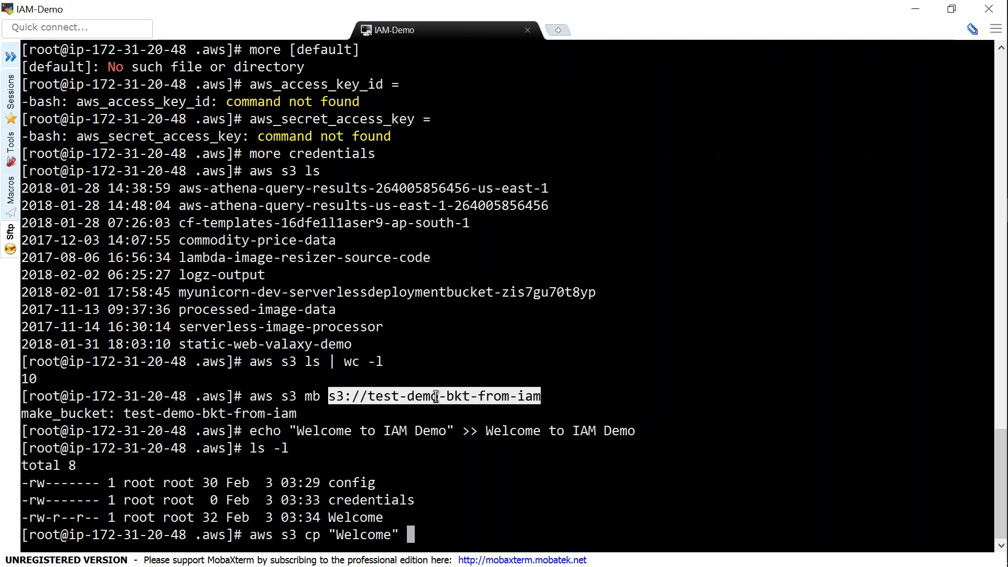
{"action": "right_click", "coordinate": [552, 487]}
{"action": "type", "text": "//test-demo-bkt-from-iam/"}
{"action": "key", "text": "Return"}
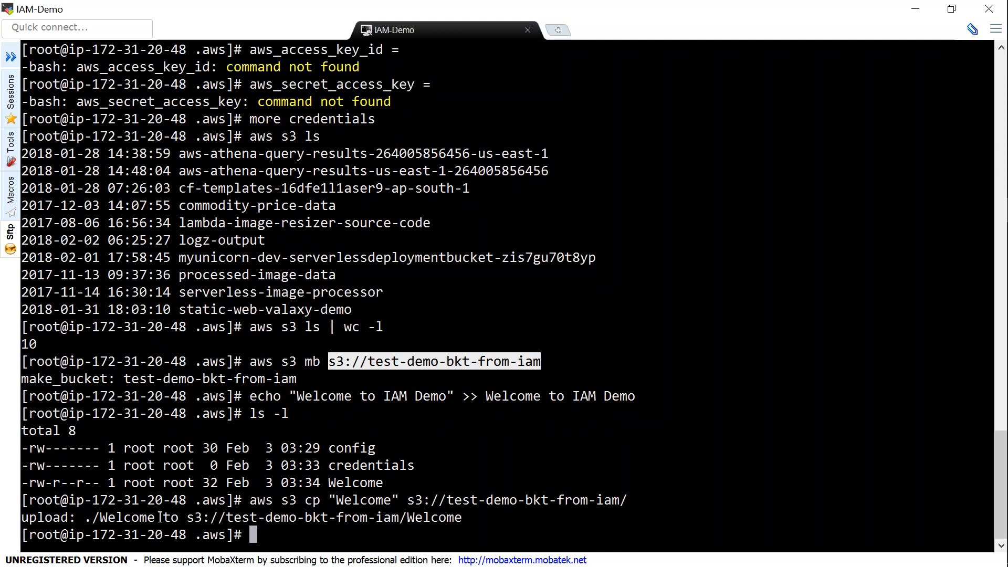
List s3://test-demo-bkt-from-iam/ to confirm the 32-byte Welcome file is there
{"action": "type", "text": "aws s3 s"}
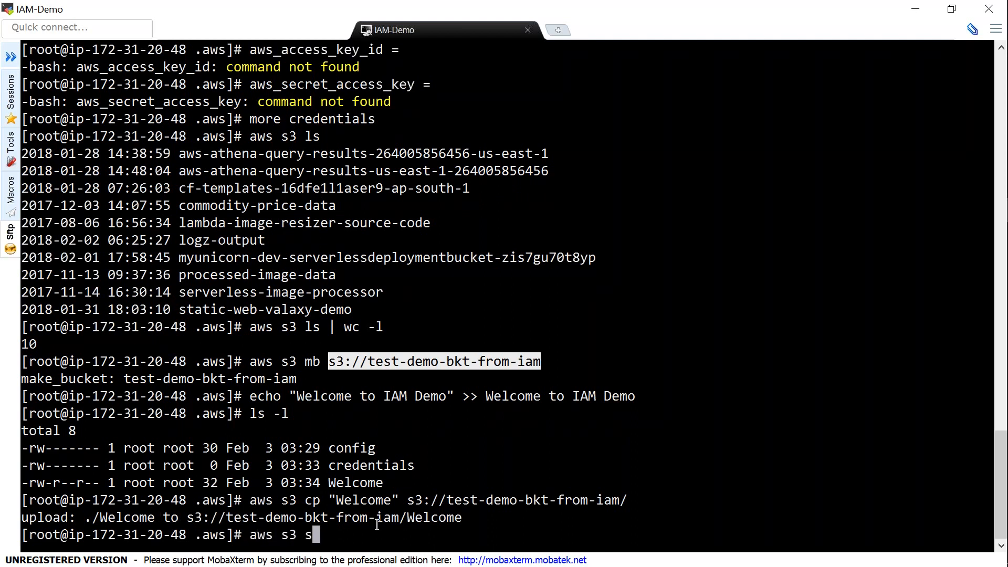
{"action": "key", "text": "BackSpace"}
{"action": "type", "text": "ls"}
{"action": "right_click", "coordinate": [594, 531]}
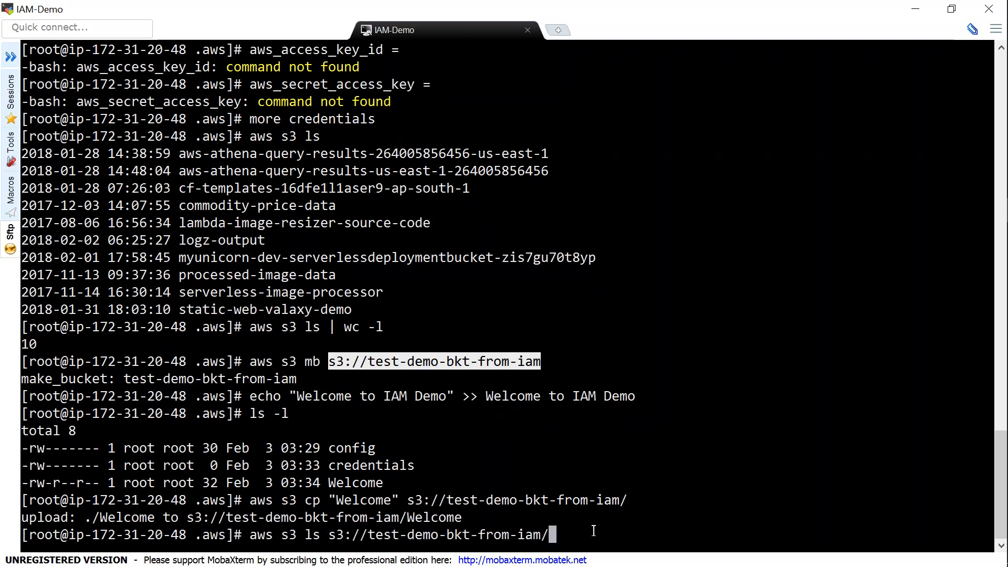
{"action": "type", "text": "/"}
{"action": "key", "text": "Return"}
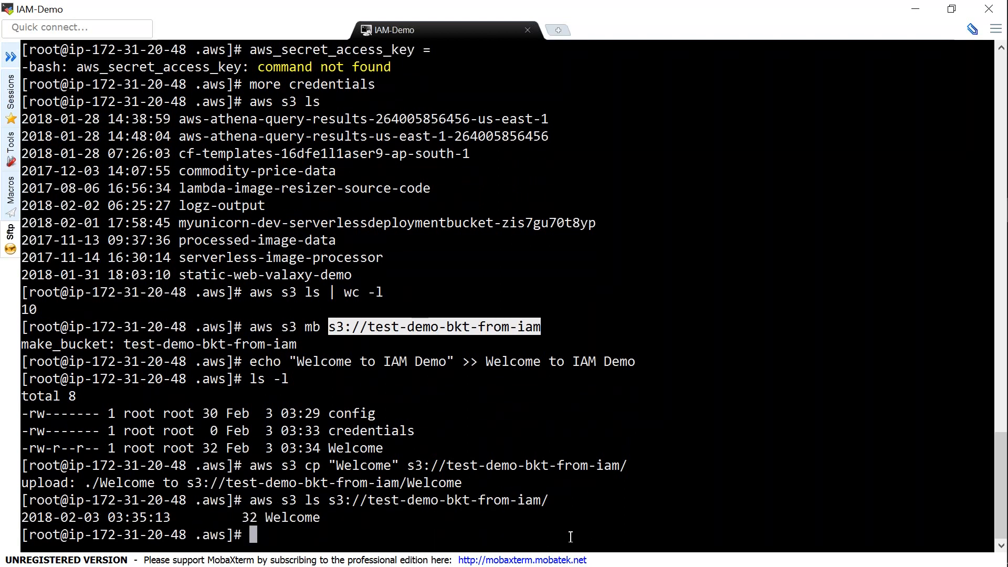
{"action": "double_click", "coordinate": [314, 517]}
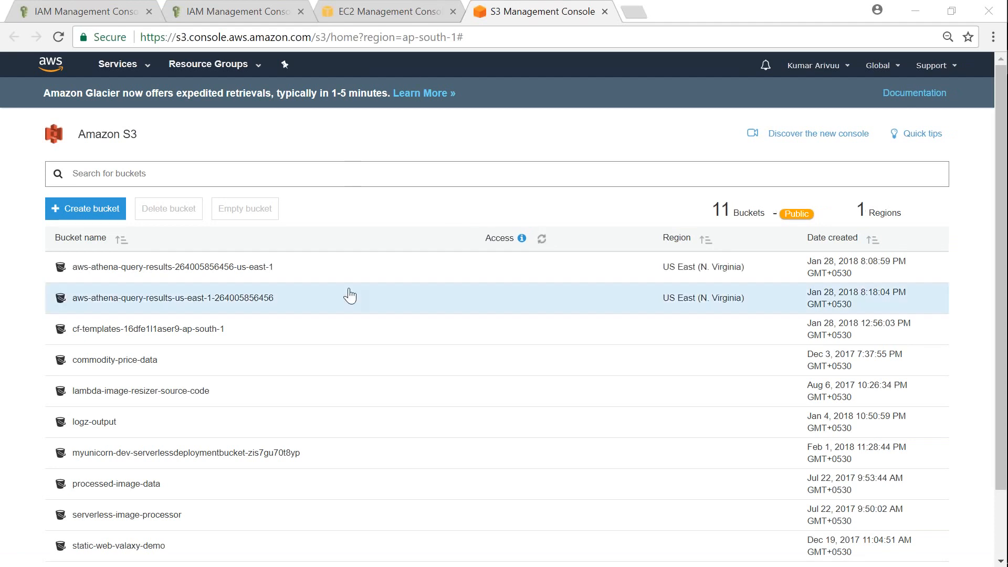
Open bucket test-demo-bkt-from-iam, download the Welcome object, and open the downloaded file
{"action": "scroll", "coordinate": [349, 295], "scroll_direction": "down", "scroll_amount": 3}
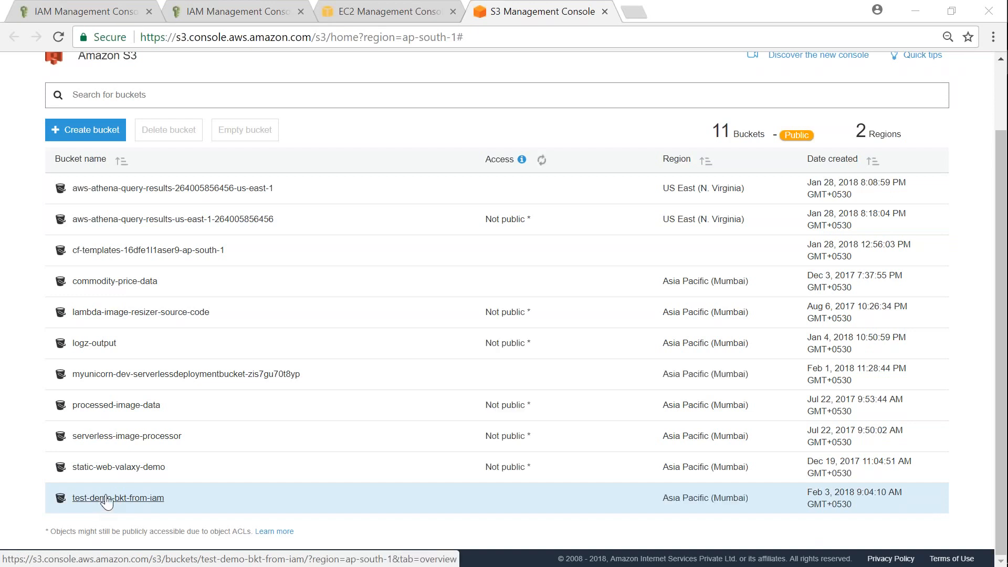
{"action": "left_click", "coordinate": [107, 499]}
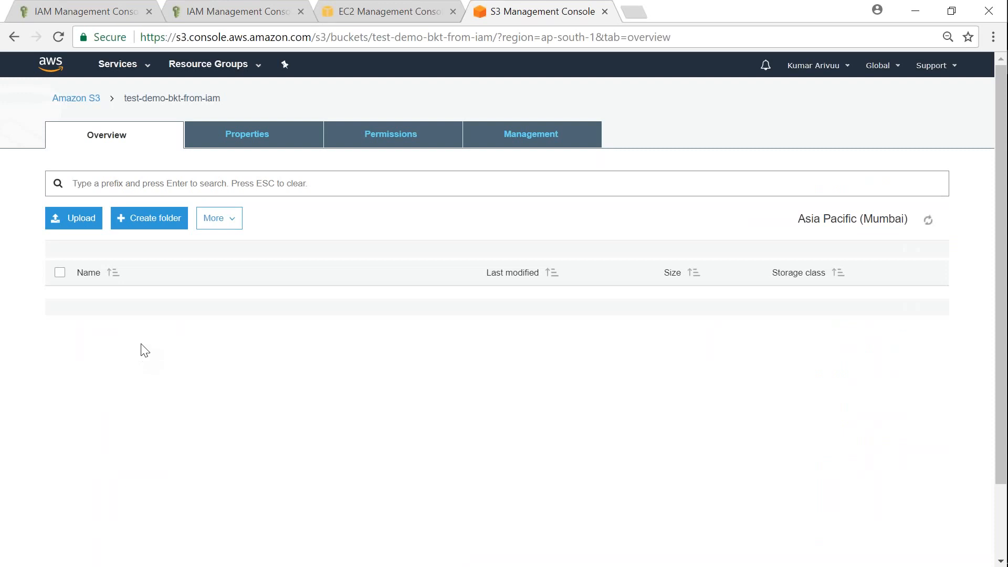
{"action": "left_click", "coordinate": [107, 301]}
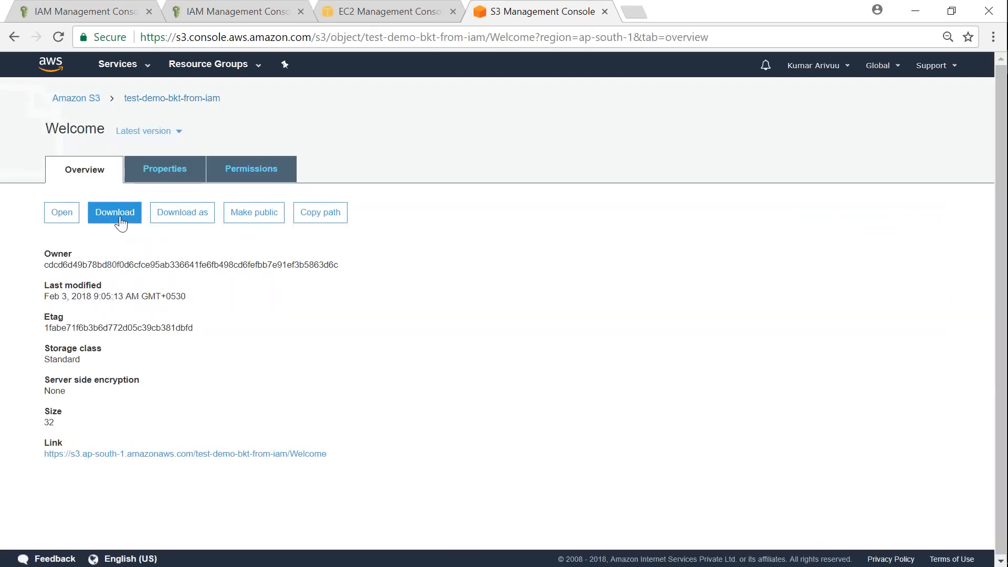
{"action": "left_click", "coordinate": [121, 223]}
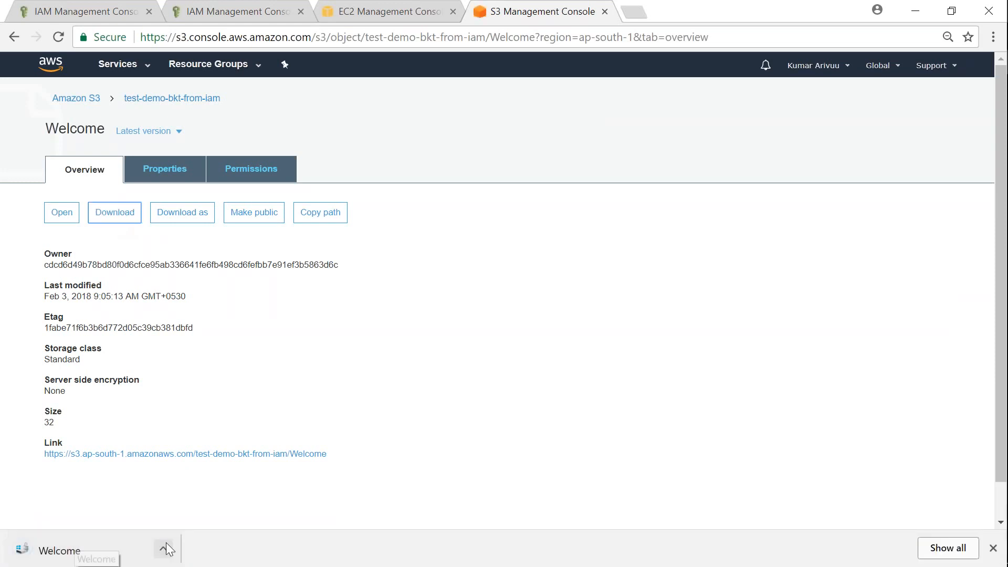
{"action": "left_click", "coordinate": [165, 547]}
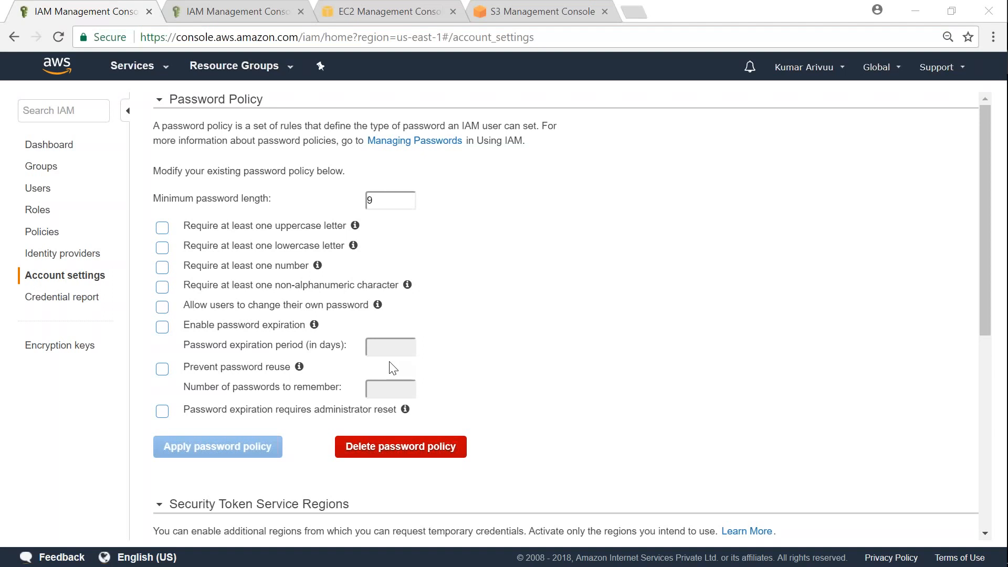
Require at least one uppercase letter in the password policy, keeping minimum length 9
{"action": "left_click", "coordinate": [163, 228]}
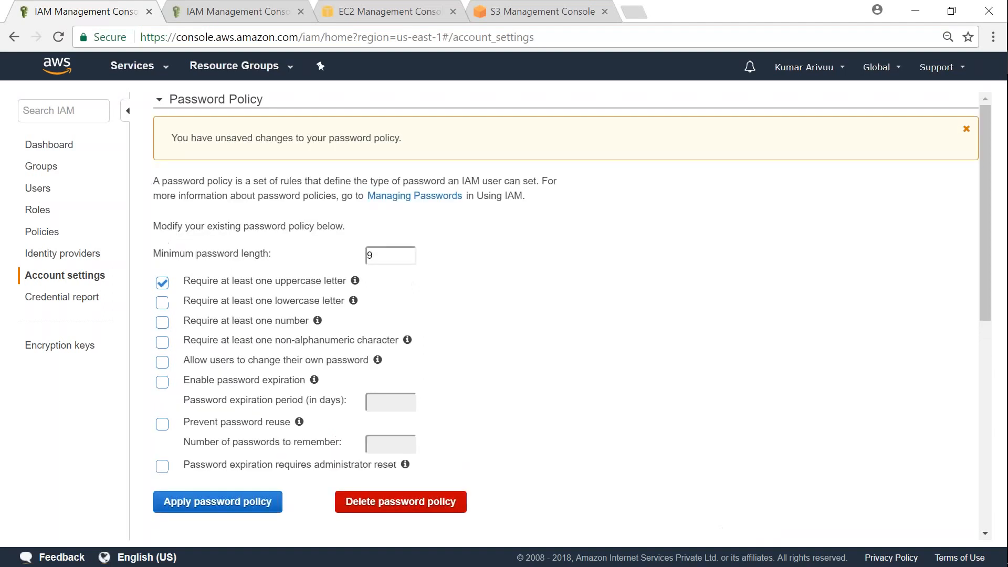
{"action": "left_click_drag", "start_coordinate": [224, 255], "coordinate": [280, 255]}
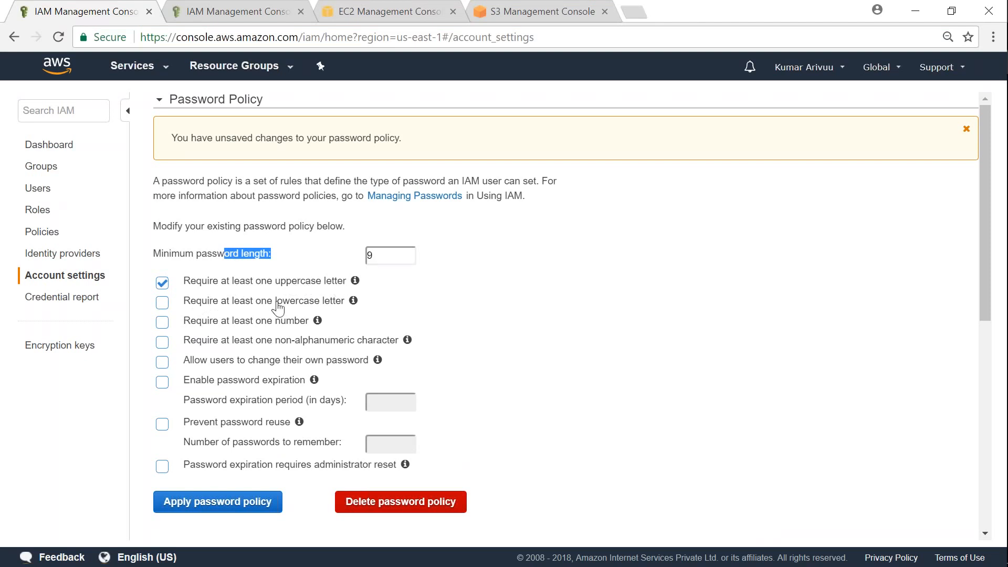
{"action": "scroll", "coordinate": [279, 309], "scroll_direction": "down", "scroll_amount": 2}
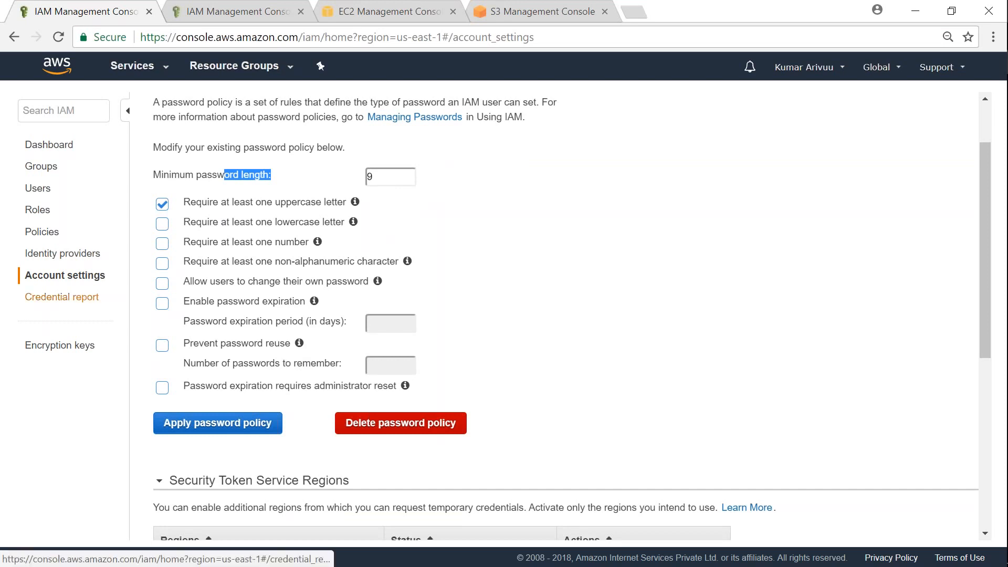
{"action": "left_click", "coordinate": [61, 297]}
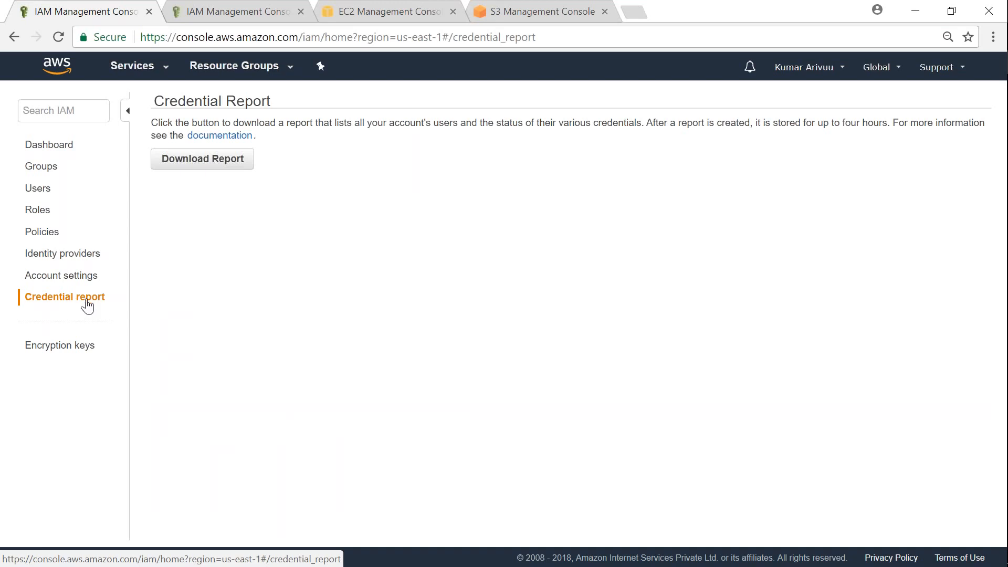
Generate and download the IAM credential report as a CSV file
{"action": "left_click", "coordinate": [215, 168]}
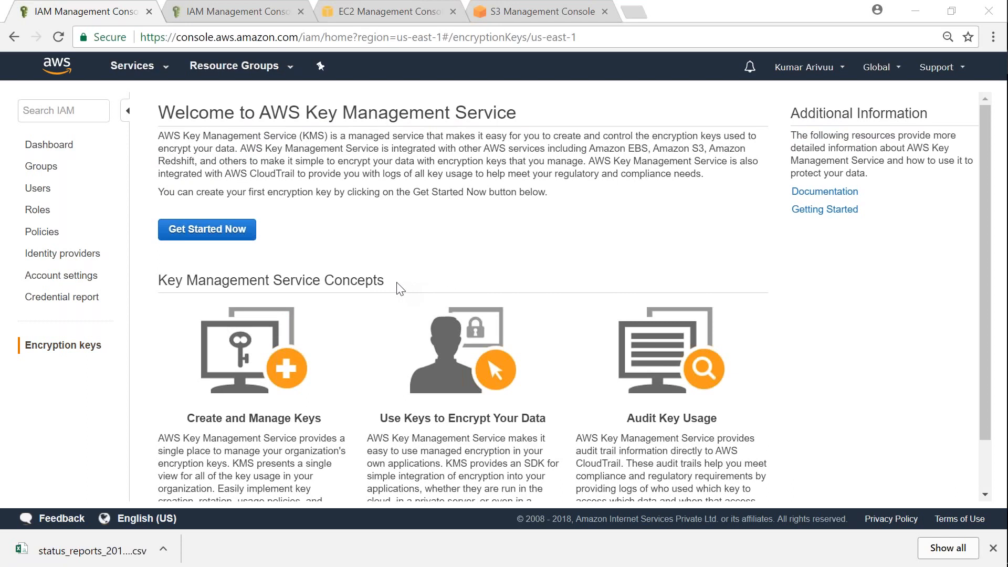
List KMS keys in Asia Pacific (Mumbai), five keys, then return to US East (N. Virginia)
{"action": "left_click", "coordinate": [231, 242]}
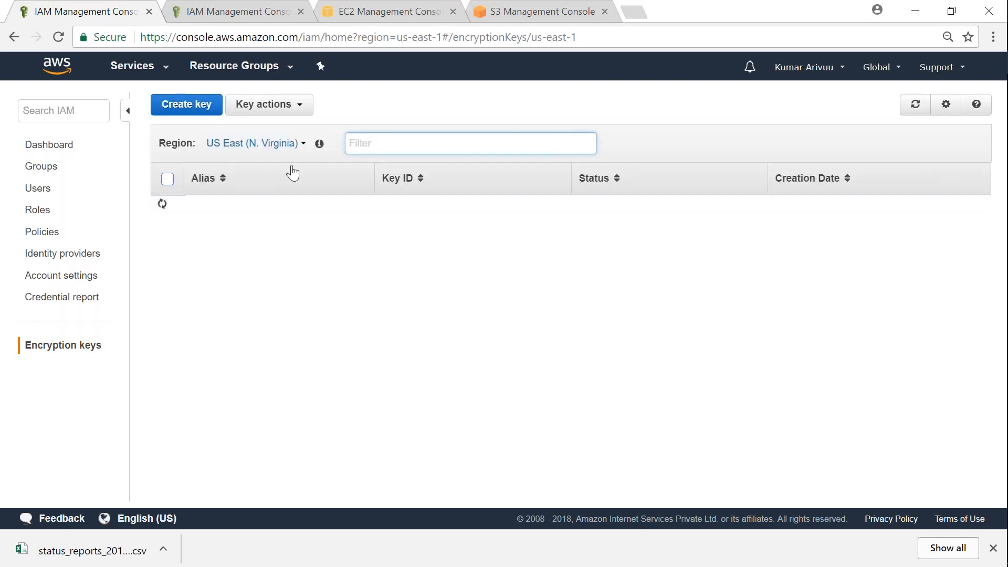
{"action": "left_click", "coordinate": [303, 144]}
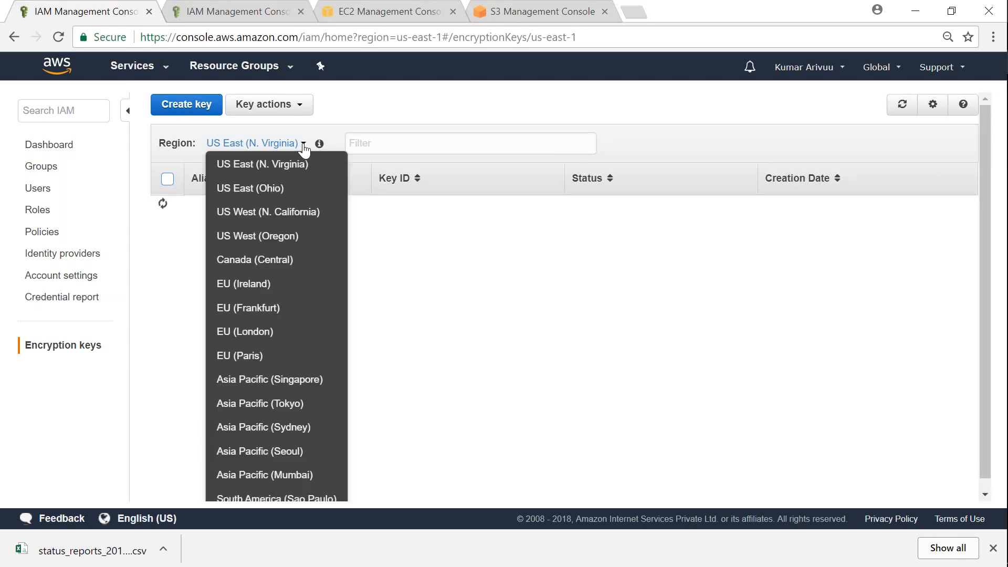
{"action": "left_click", "coordinate": [370, 123]}
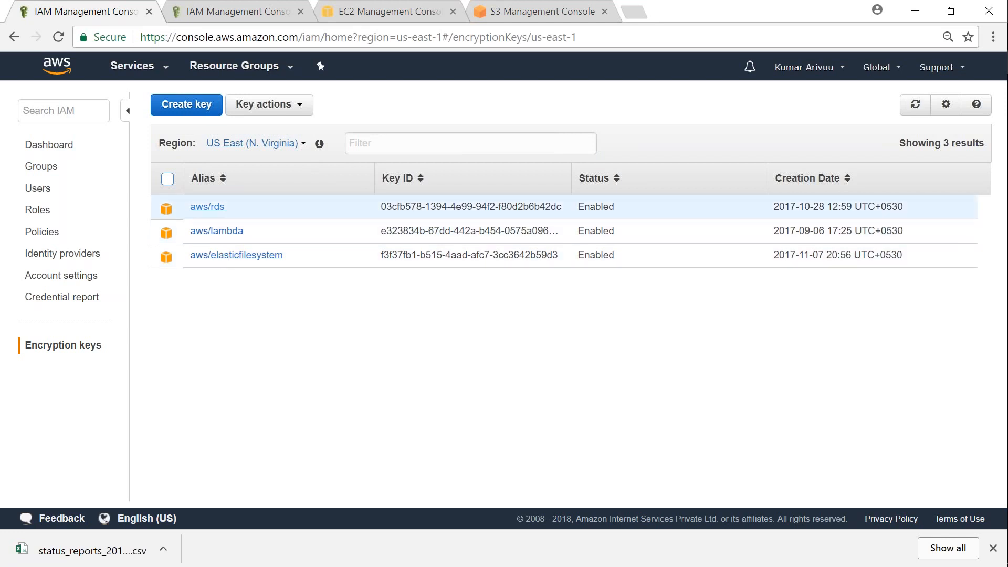
{"action": "left_click", "coordinate": [303, 145]}
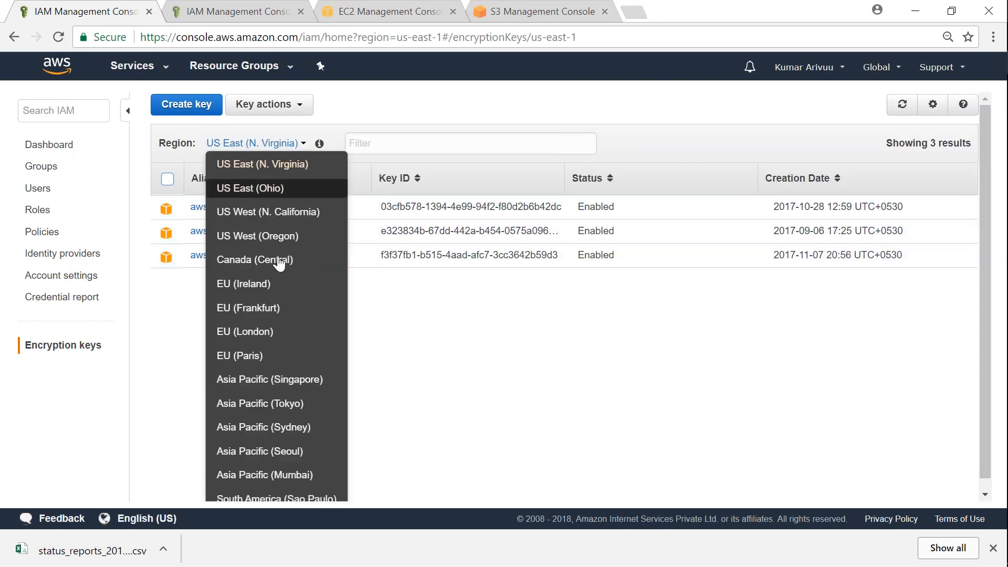
{"action": "left_click", "coordinate": [299, 474]}
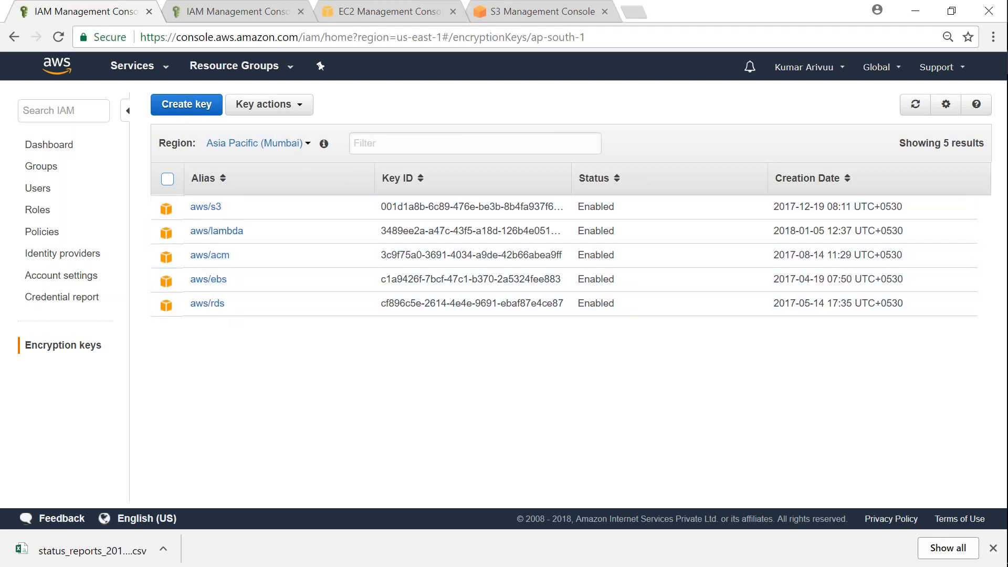
{"action": "left_click", "coordinate": [302, 146]}
{"action": "left_click", "coordinate": [300, 165]}
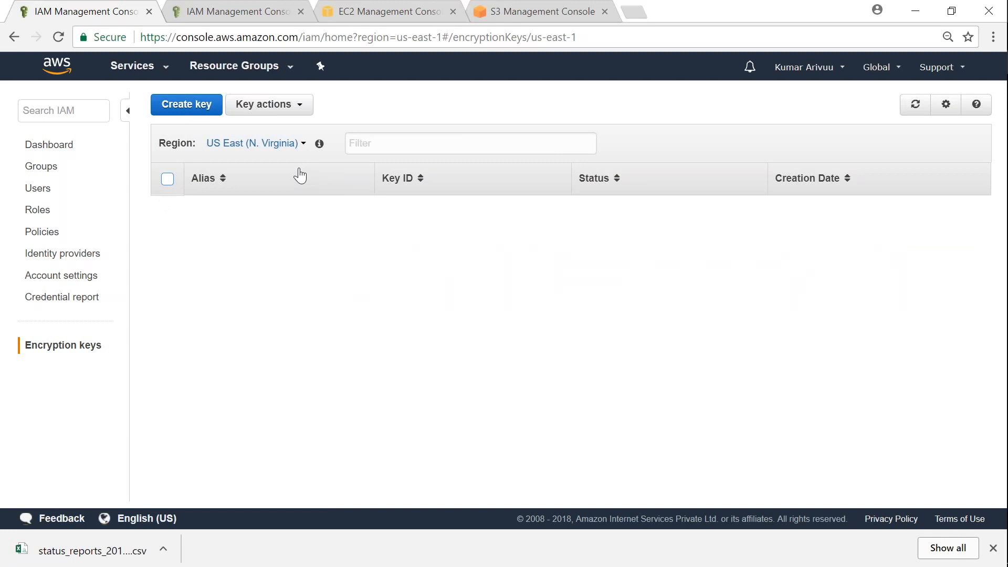
Start a new KMS key, inspect alias, description and Advanced Options, then cancel
{"action": "left_click", "coordinate": [206, 110]}
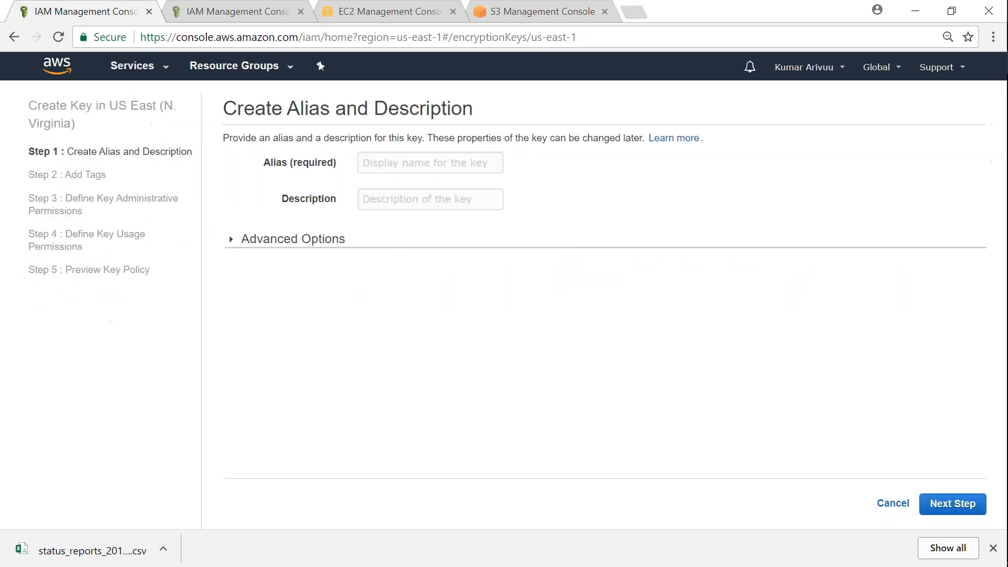
{"action": "left_click", "coordinate": [231, 244]}
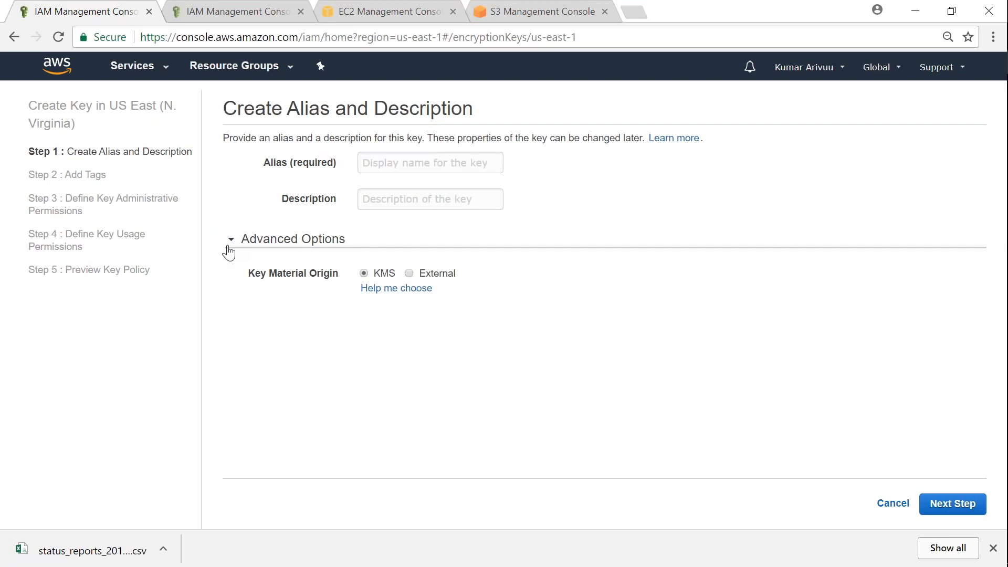
{"action": "left_click", "coordinate": [394, 164]}
{"action": "left_click", "coordinate": [386, 202]}
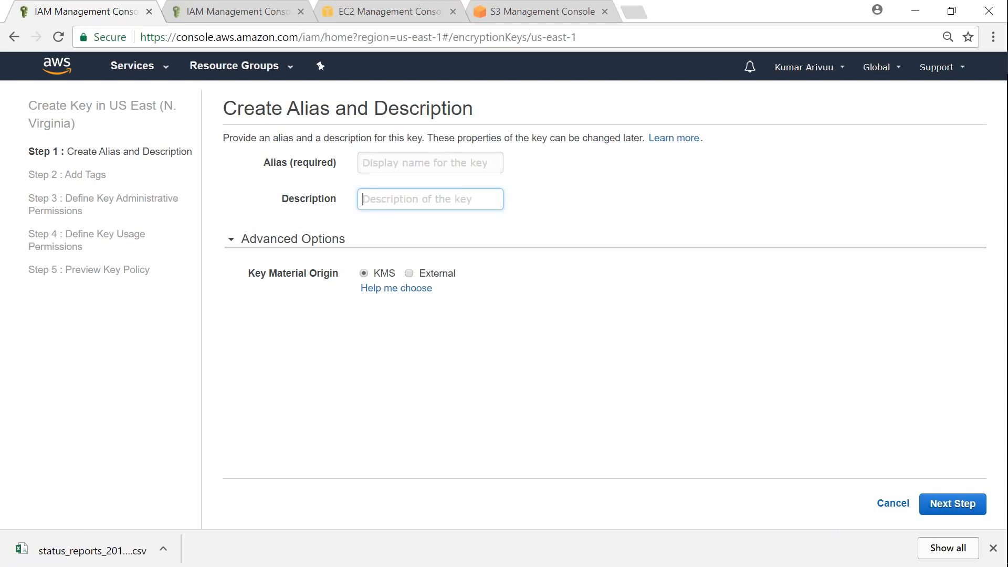
{"action": "left_click", "coordinate": [992, 549]}
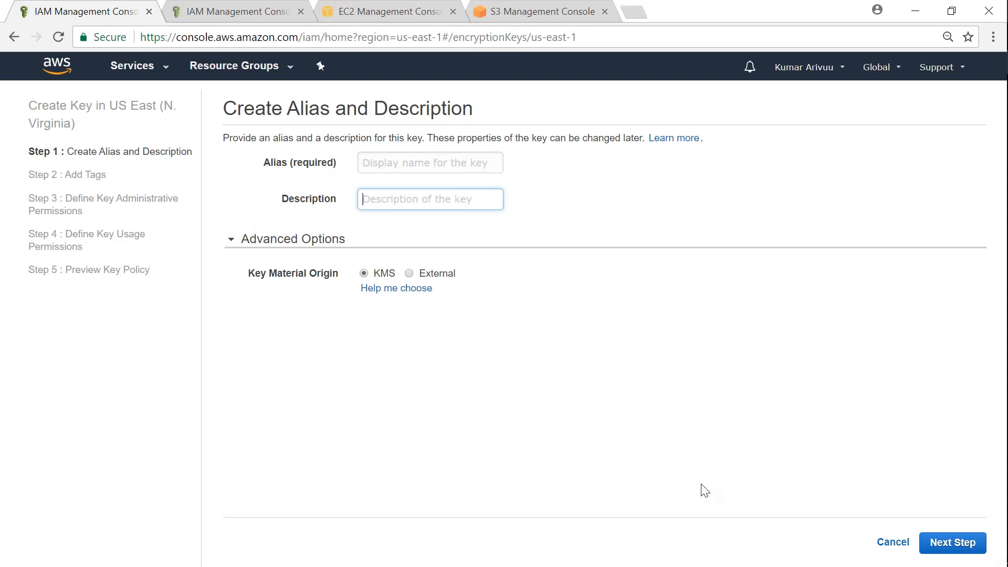
{"action": "left_click", "coordinate": [893, 542]}
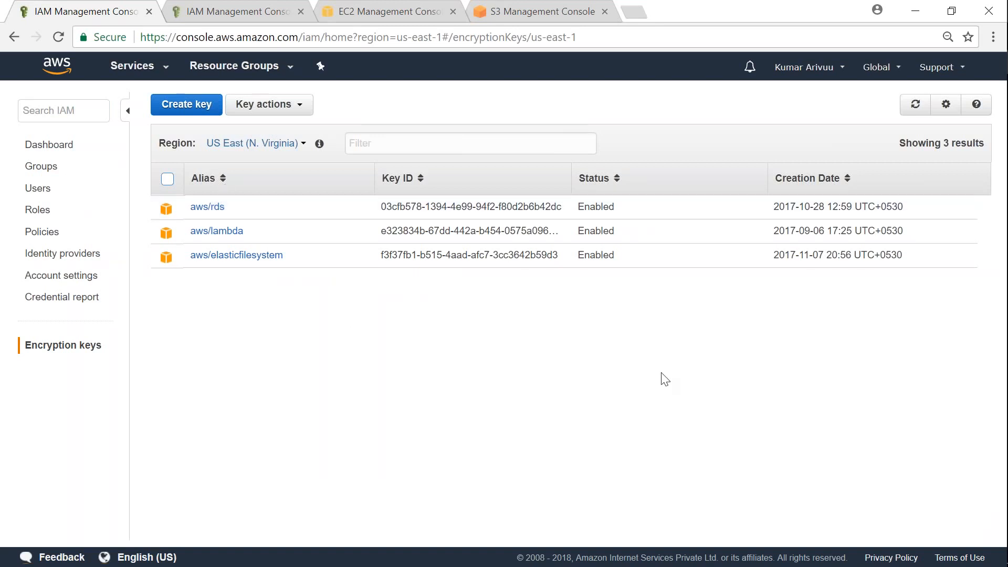
{"action": "mouse_move", "coordinate": [165, 198]}
{"action": "left_mouse_down"}
{"action": "mouse_move", "coordinate": [148, 199]}
{"action": "mouse_move", "coordinate": [142, 278]}
{"action": "mouse_move", "coordinate": [177, 280]}
{"action": "left_mouse_up"}
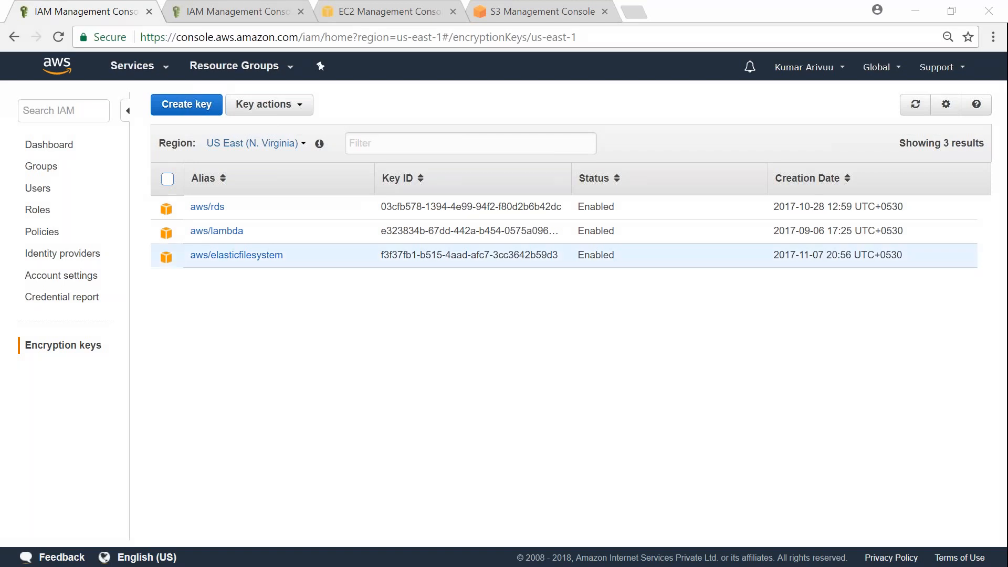
{"action": "left_click", "coordinate": [269, 104]}
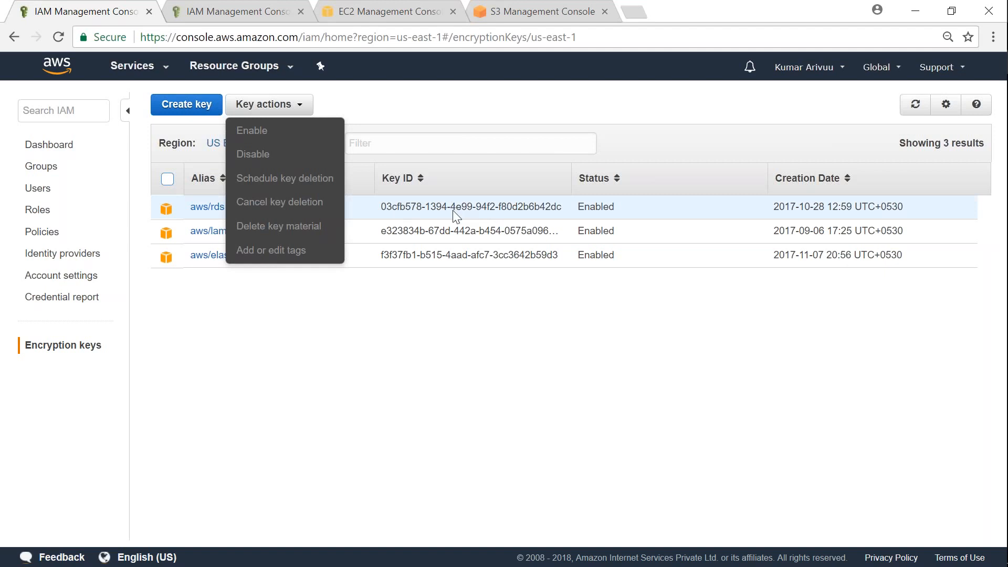
{"action": "left_click", "coordinate": [328, 329]}
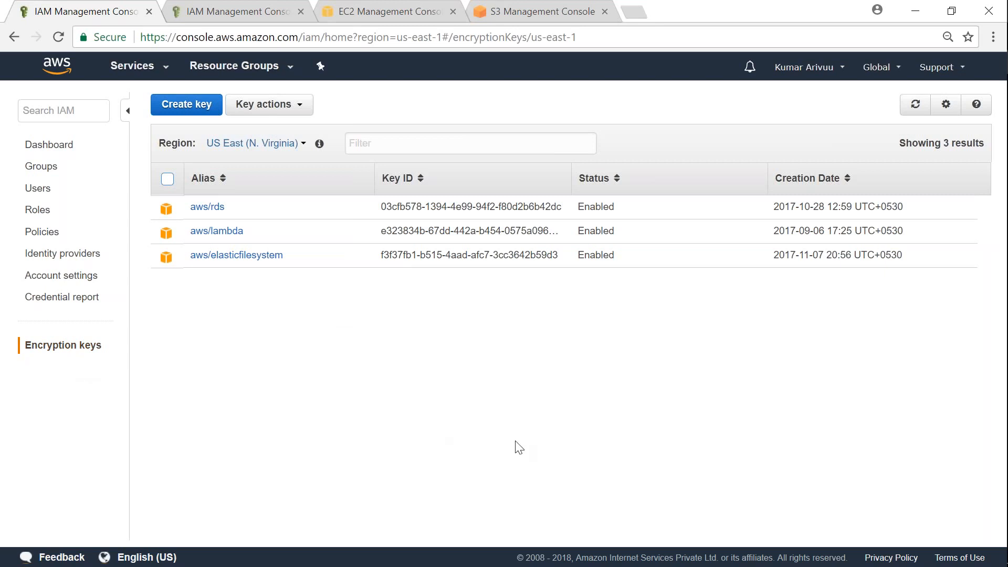
{"action": "left_click", "coordinate": [303, 149]}
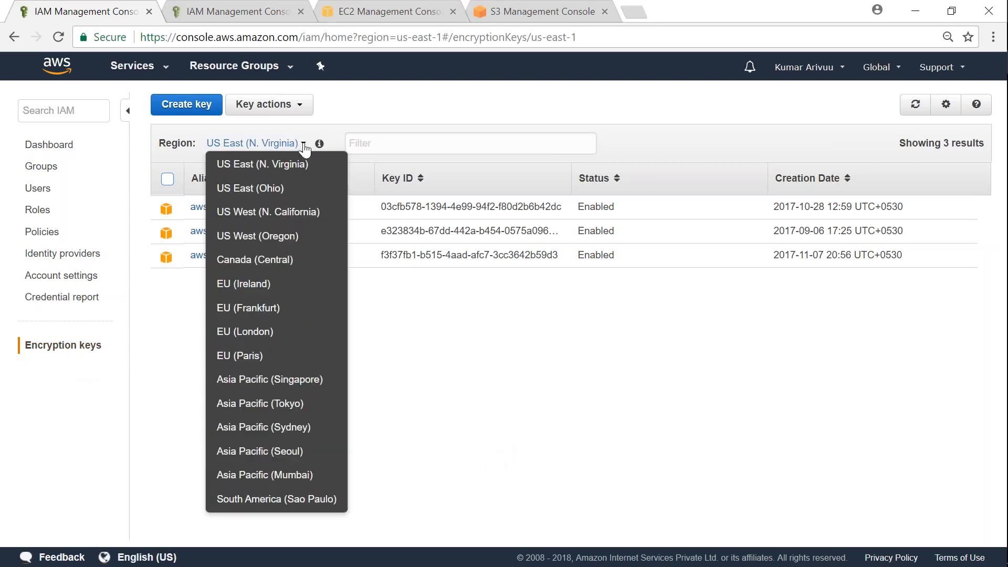
{"action": "left_click", "coordinate": [303, 150]}
{"action": "left_click", "coordinate": [303, 150]}
{"action": "left_click", "coordinate": [305, 149]}
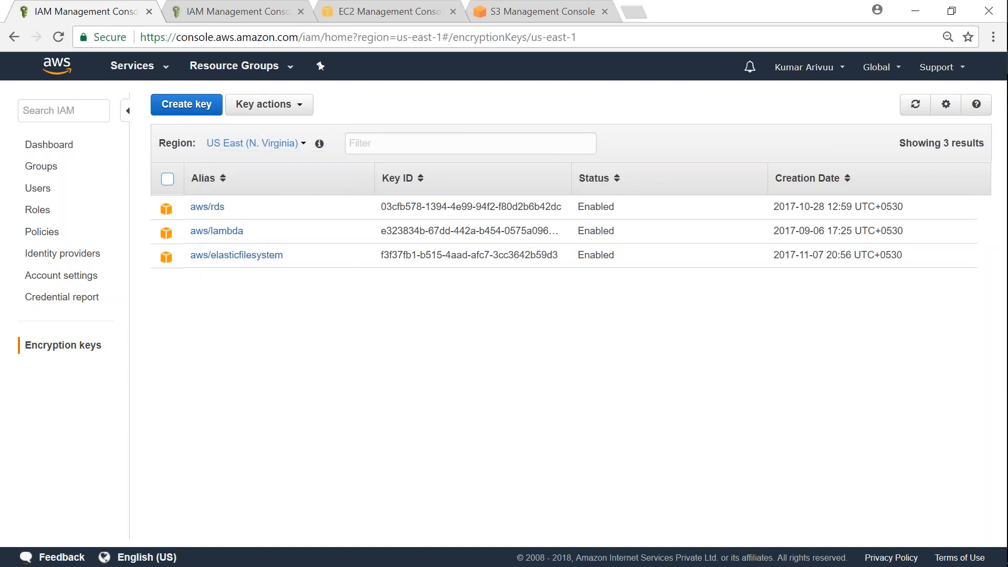
{"action": "left_click", "coordinate": [304, 147]}
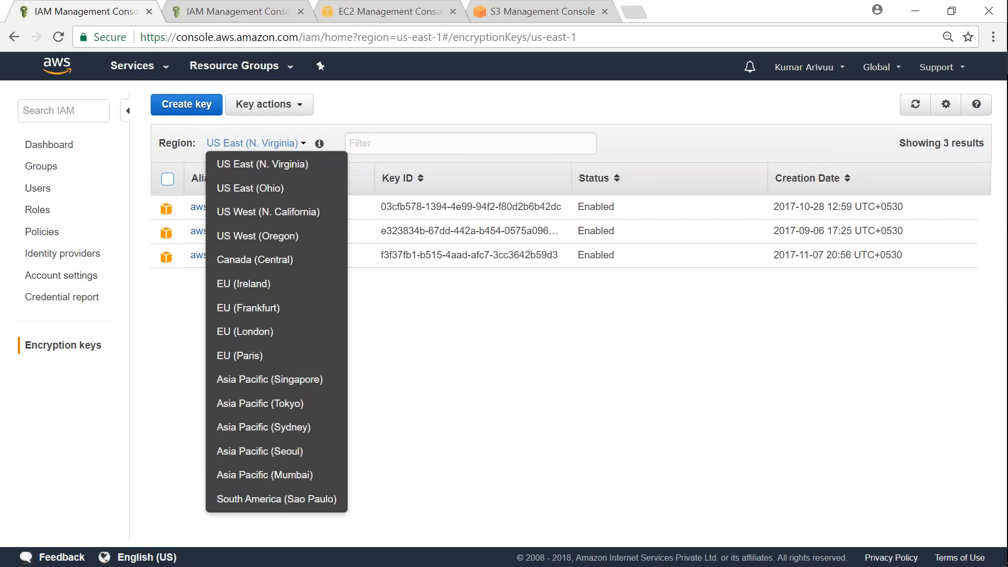